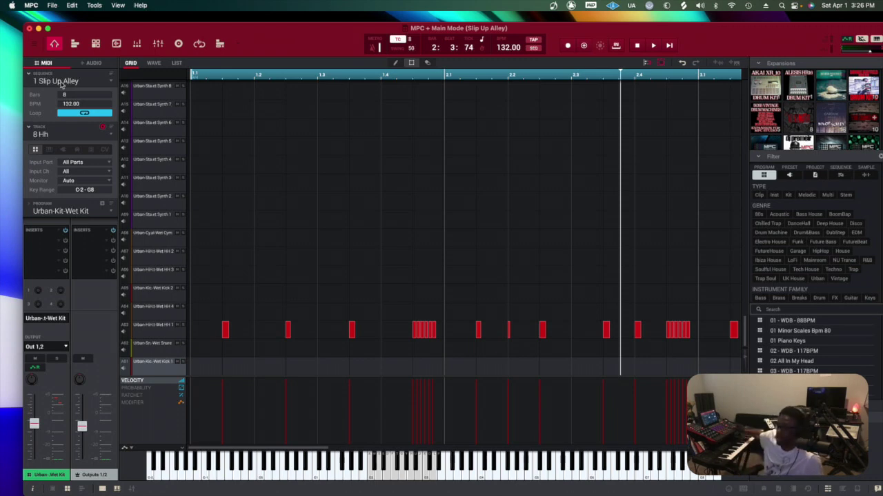
Play back the Slip Up Alley sequence, and switch to sequence 15 Regretz and play it back
key("space")
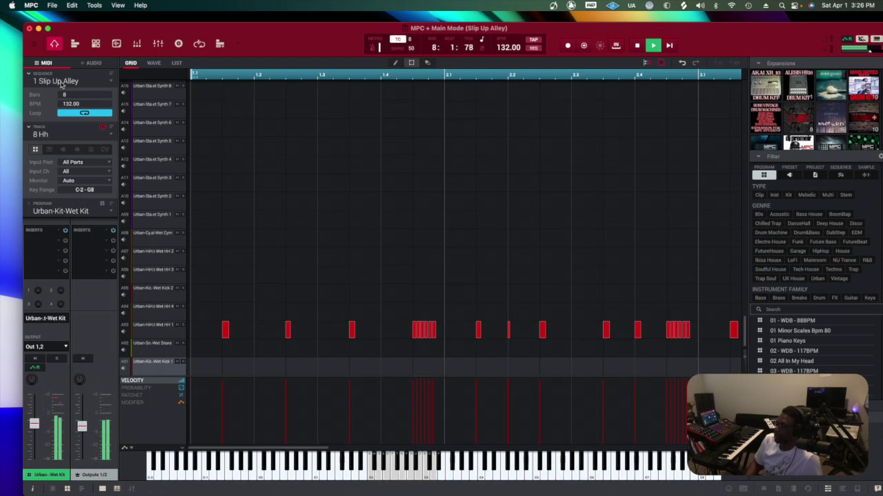
key("space")
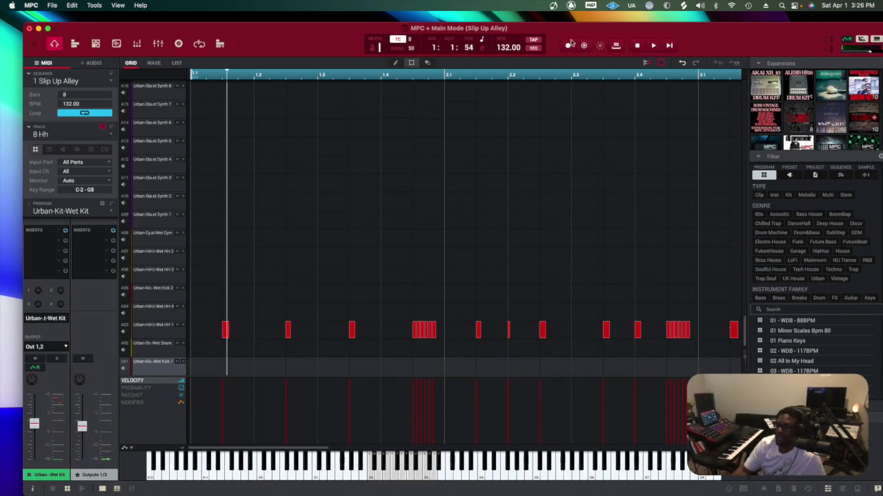
left_click(106, 82)
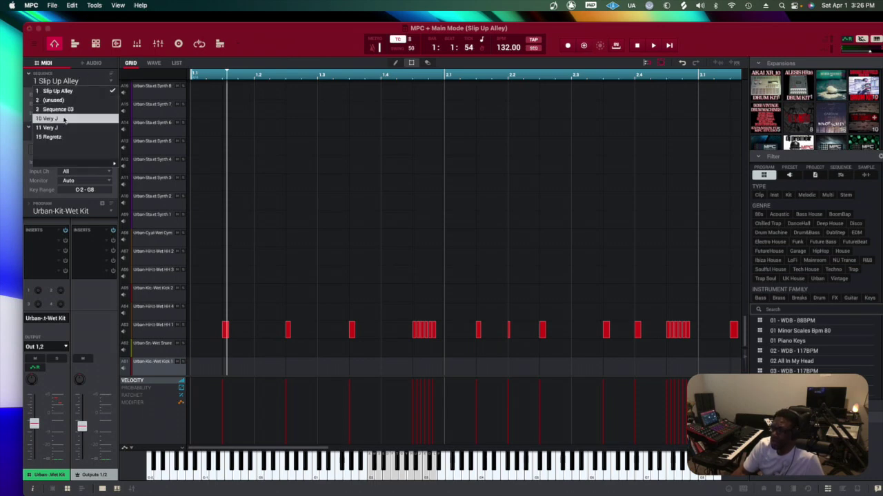
left_click(53, 139)
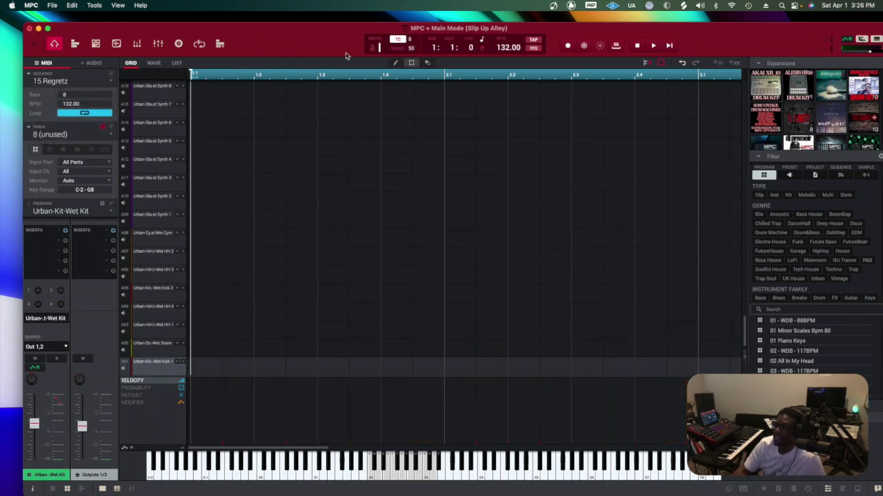
key("space")
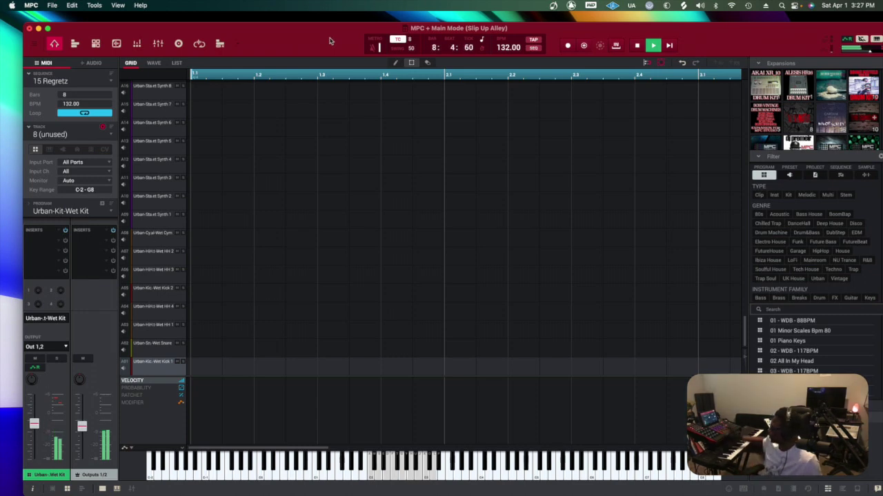
key("space")
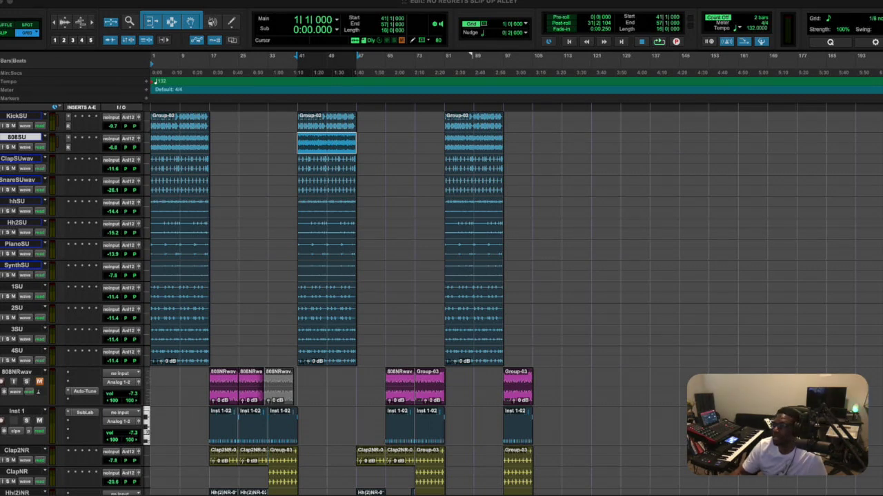
In the Pro Tools session, select the first Group-02 clip at bar 1 and play it back
left_click(185, 135)
left_click(174, 132)
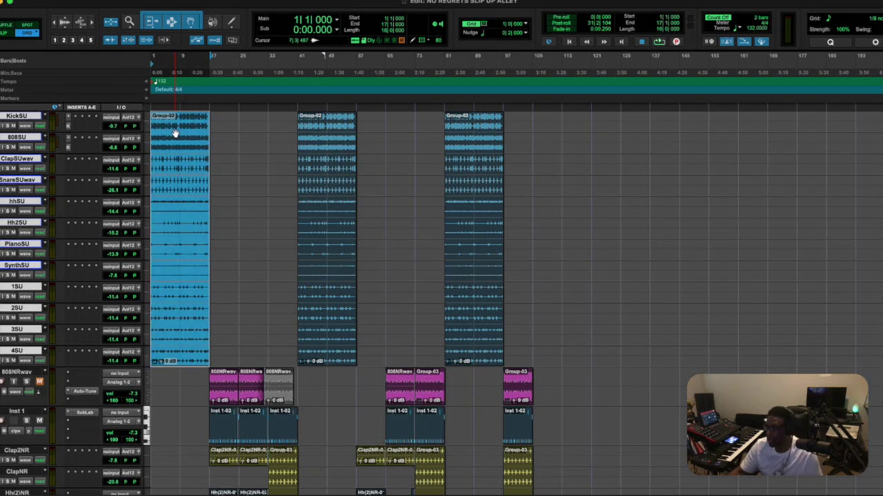
key("space")
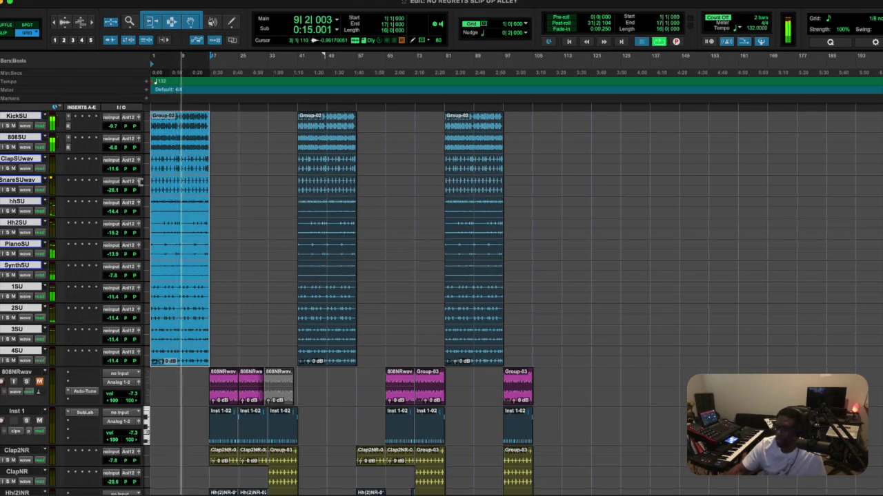
key("space")
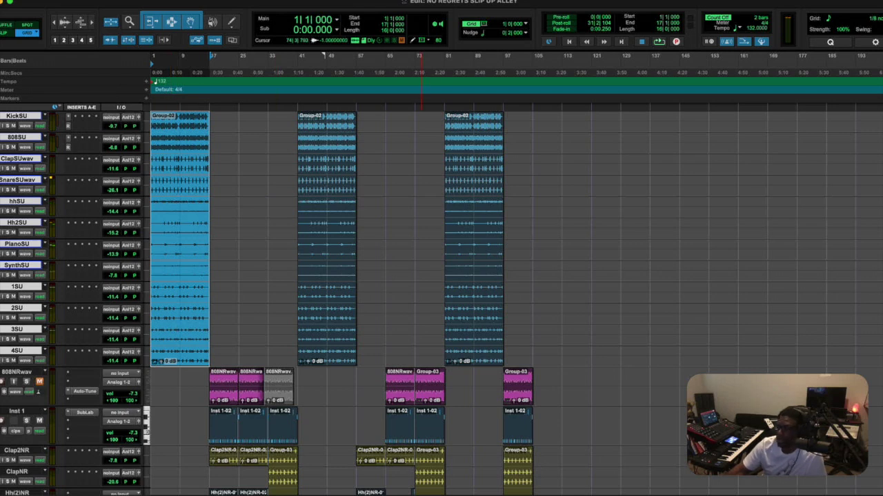
Select the first 808NRwav clip at bar 17 and play it back, soloing its track during playback
scroll(214, 410, "down", 3)
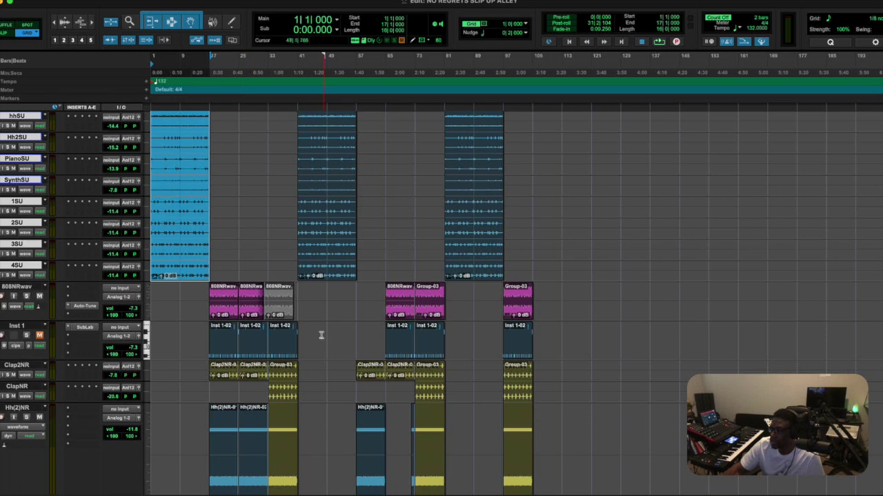
left_click(222, 311)
key("space")
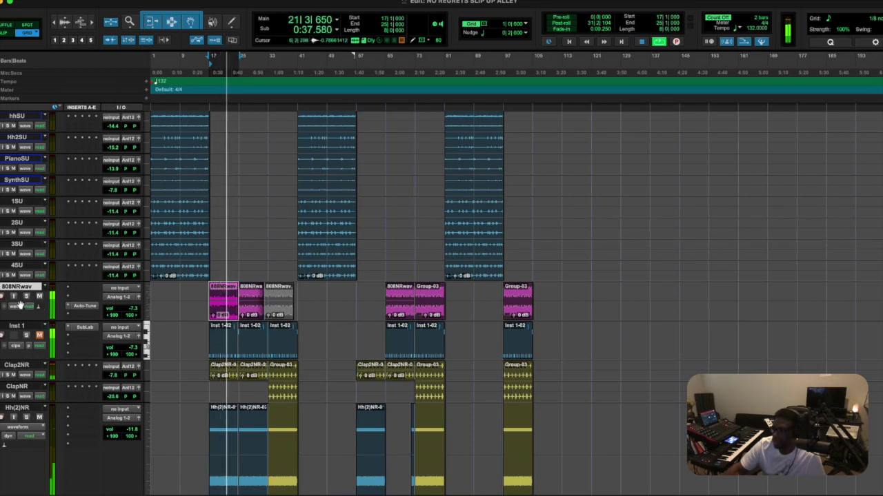
left_click(25, 297)
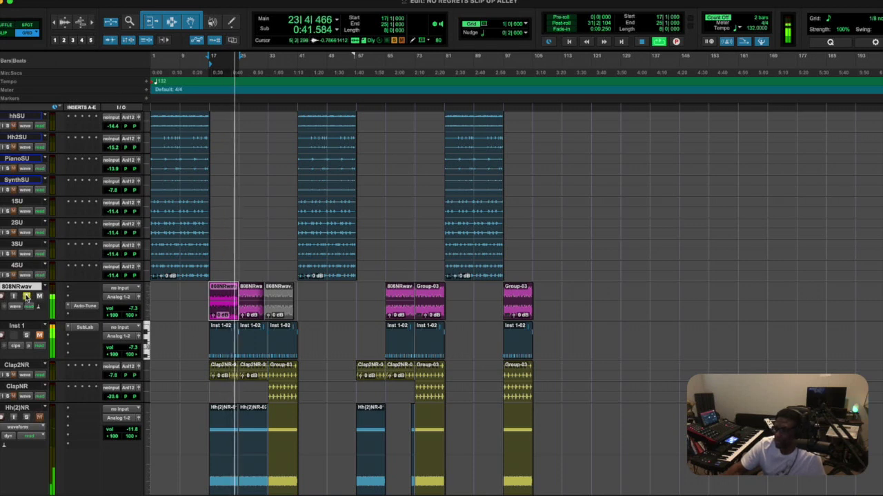
key("space")
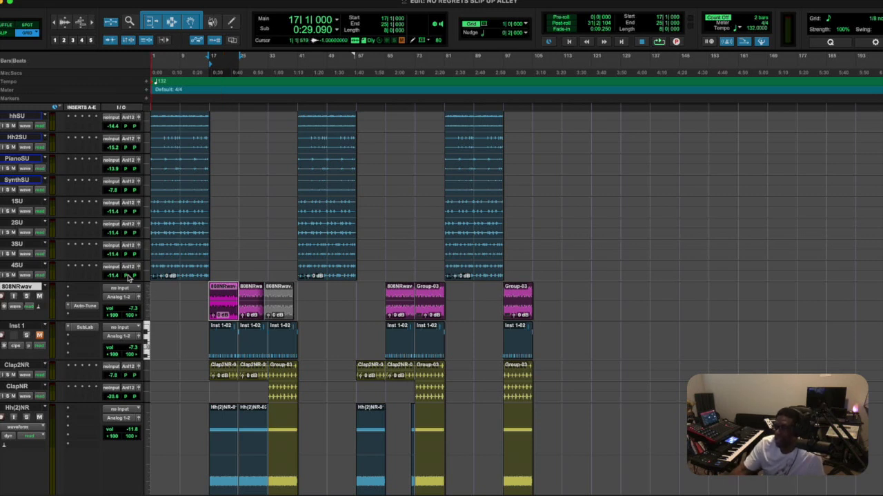
Mute the 808NRwav track and unmute the Inst 1 track
left_click(40, 296)
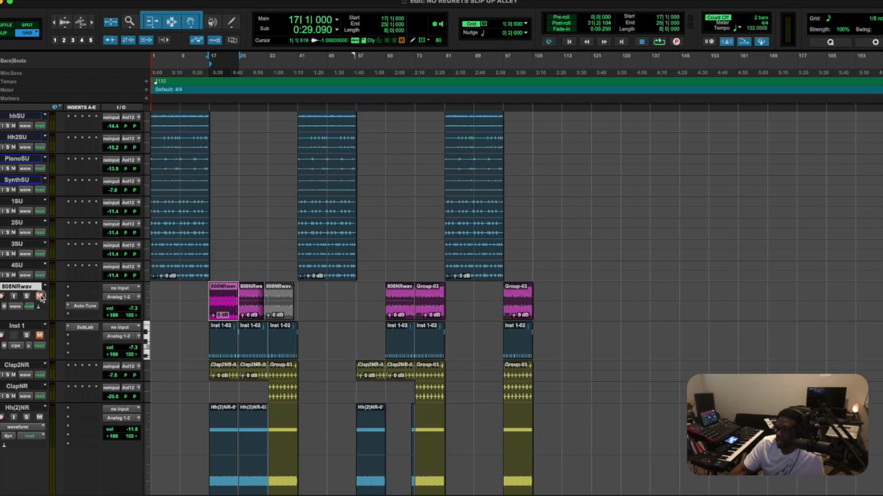
left_click(39, 337)
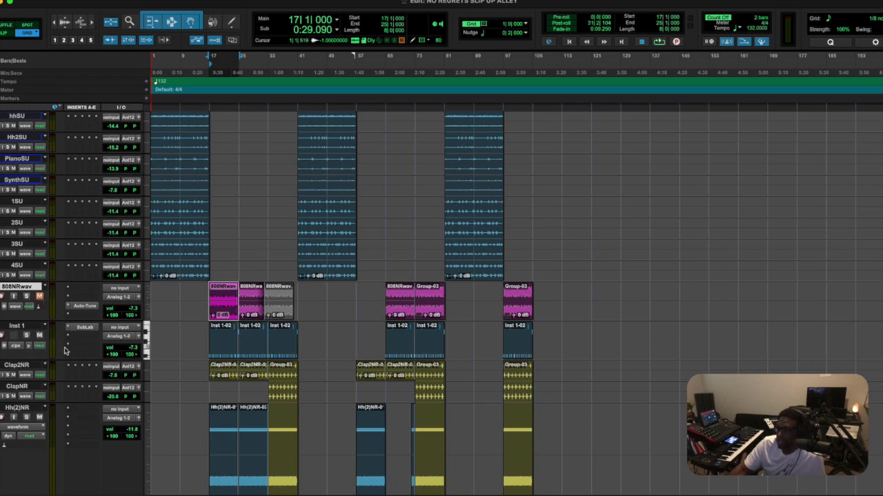
Open the SubLab plug-in on Inst 1 with its window clear of the first clips, and record-enable the track
left_click(84, 327)
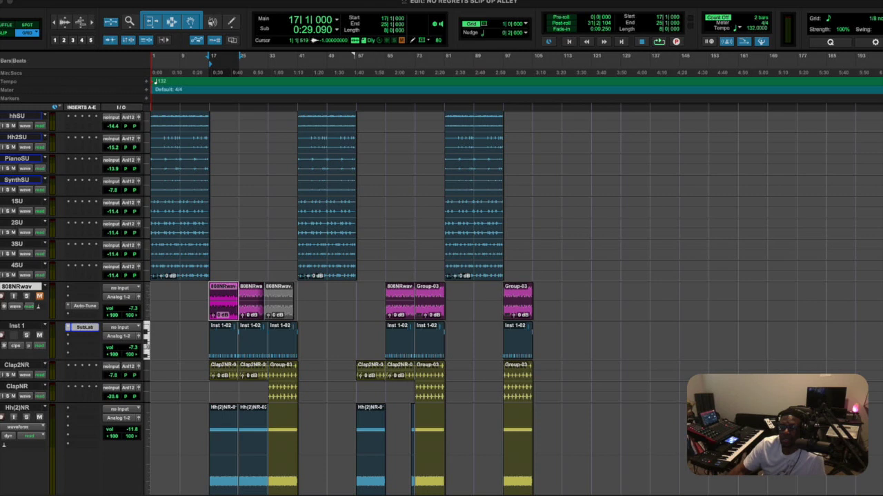
left_click(84, 327)
left_click_drag(276, 138, 353, 64)
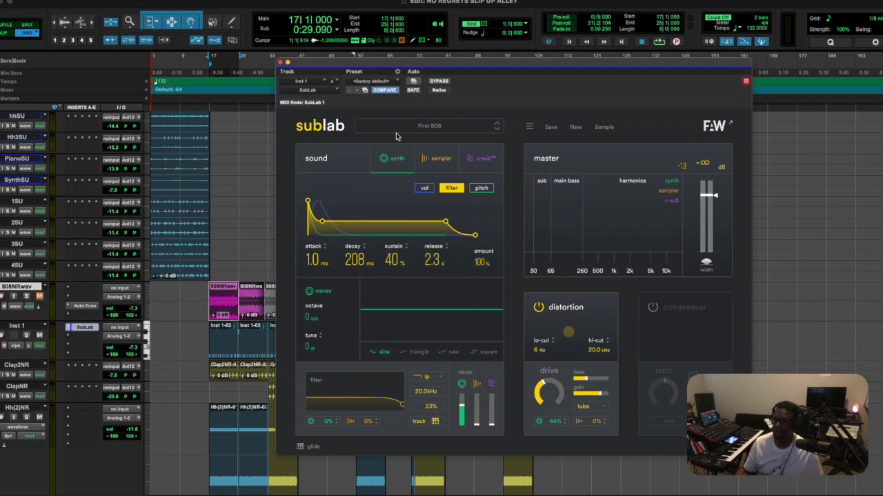
left_click(22, 326)
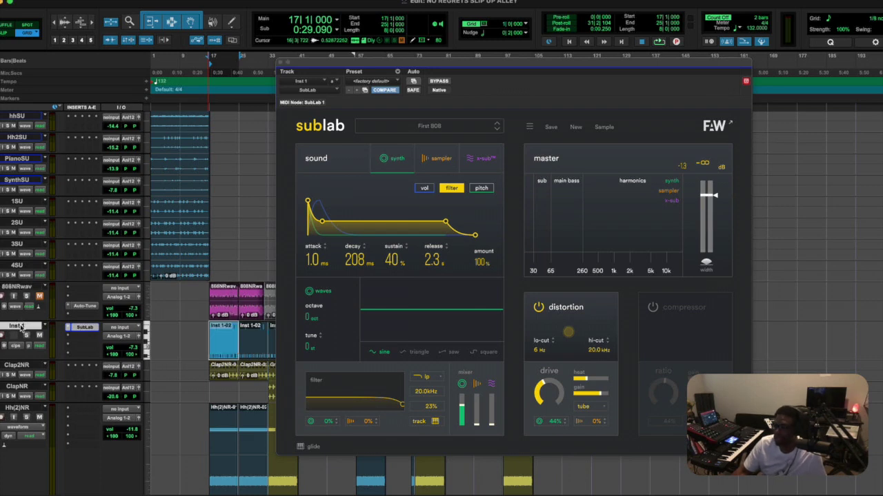
left_click_drag(315, 66, 480, 75)
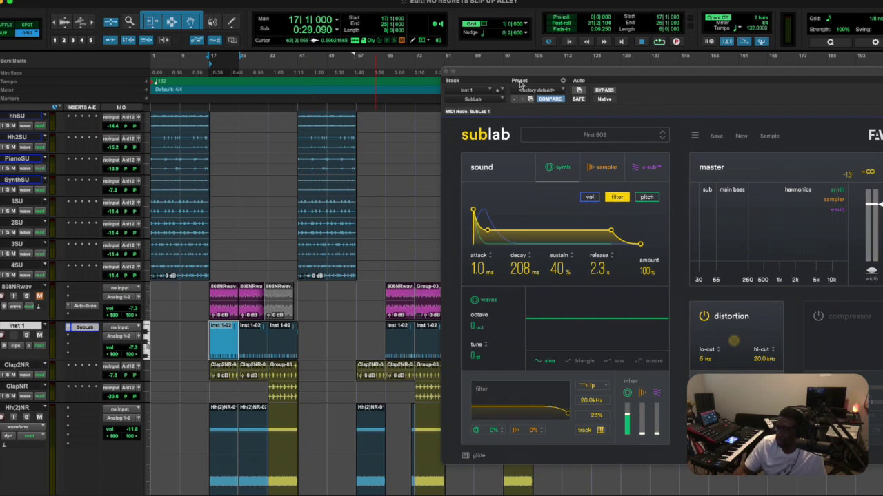
left_click_drag(523, 73, 426, 74)
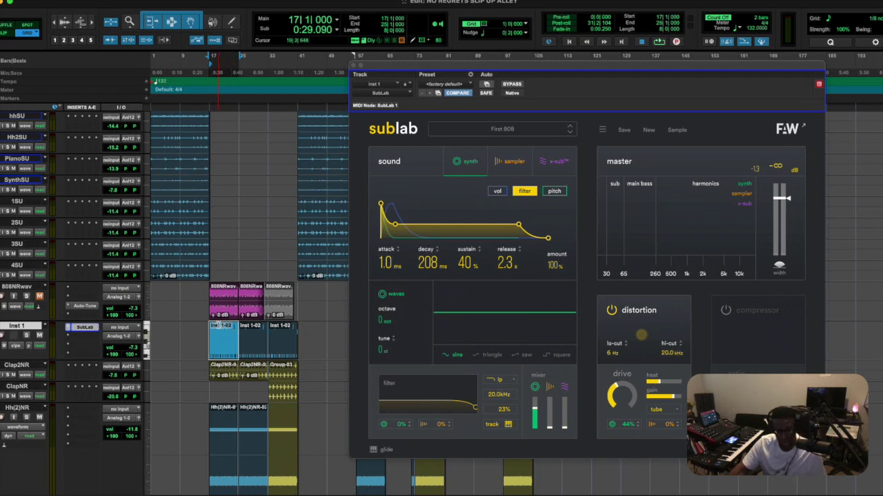
left_click(2, 335)
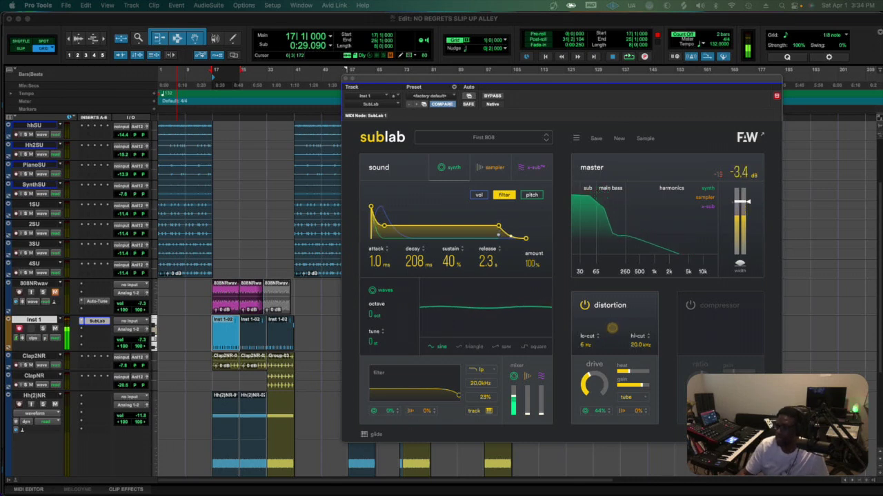
Solo and unmute the 808NRwav track and play back its first clip at bar 17
left_click(43, 293)
left_click(55, 294)
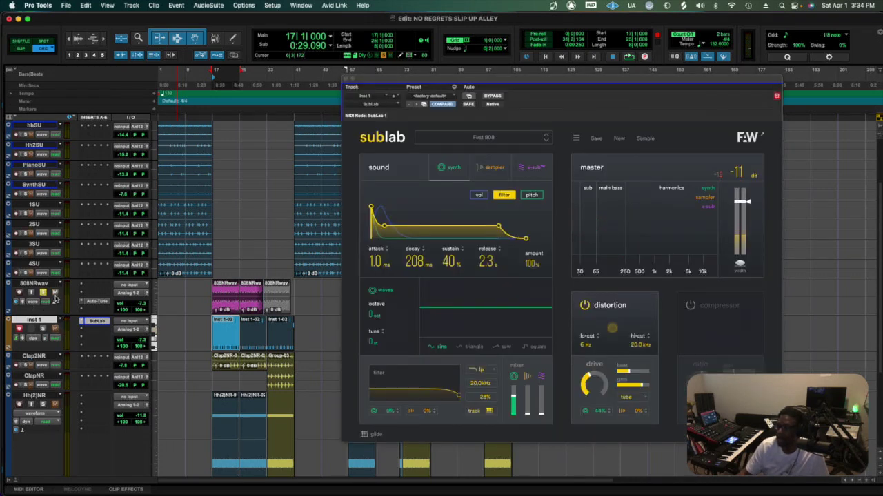
left_click(222, 308)
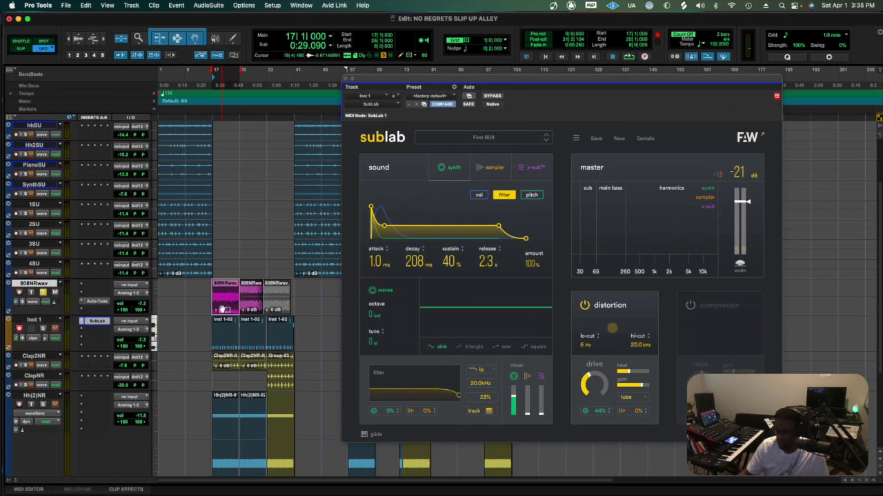
key("space")
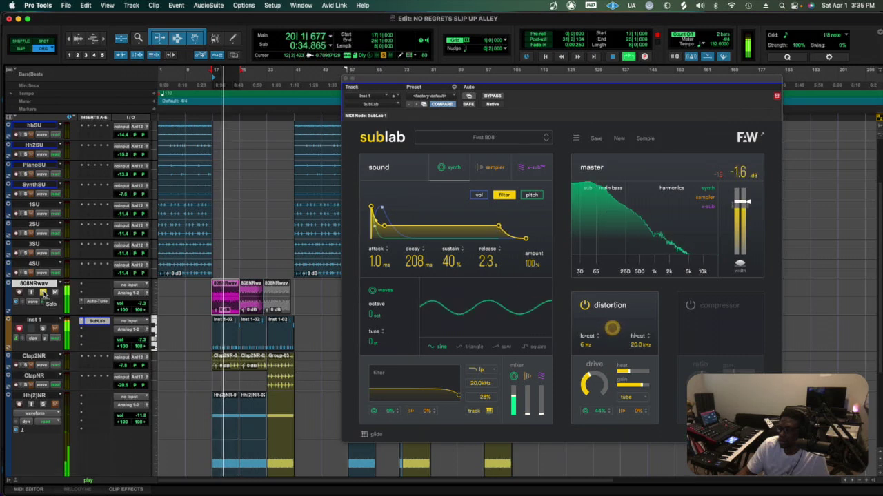
key("space")
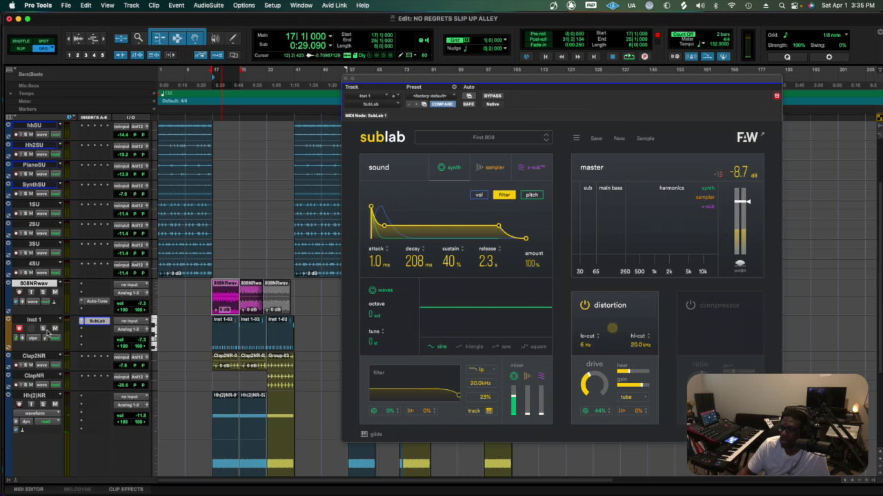
Mute 808NRwav and play back the same section with Inst 1, first soloed and with the rest of the beat
left_click(55, 292)
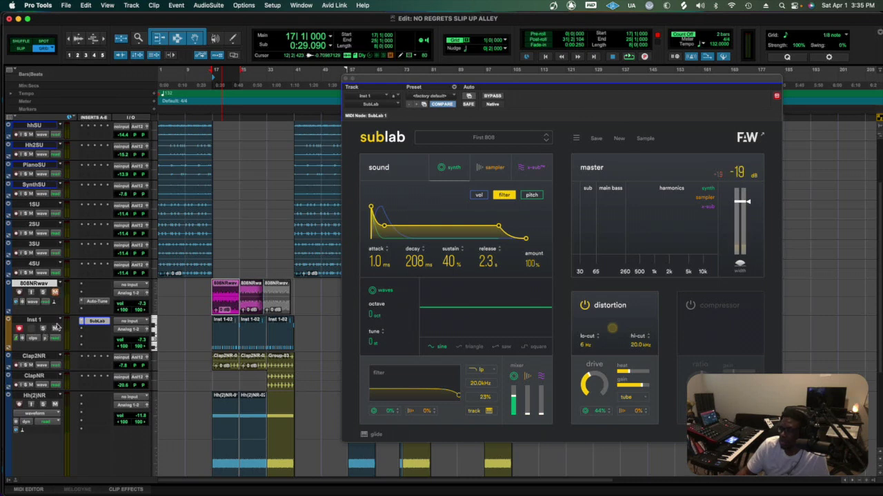
left_click(42, 331)
key("space")
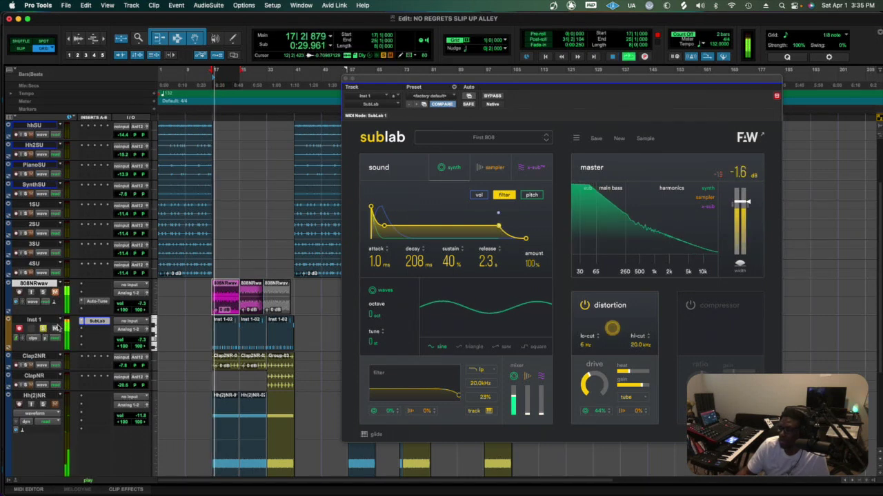
left_click(43, 331)
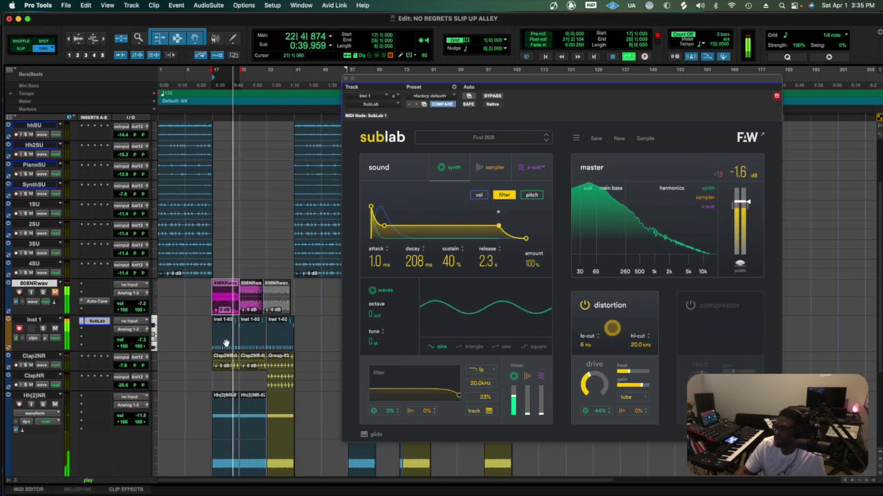
left_click_drag(385, 79, 517, 71)
key("space")
key("space")
key("space")
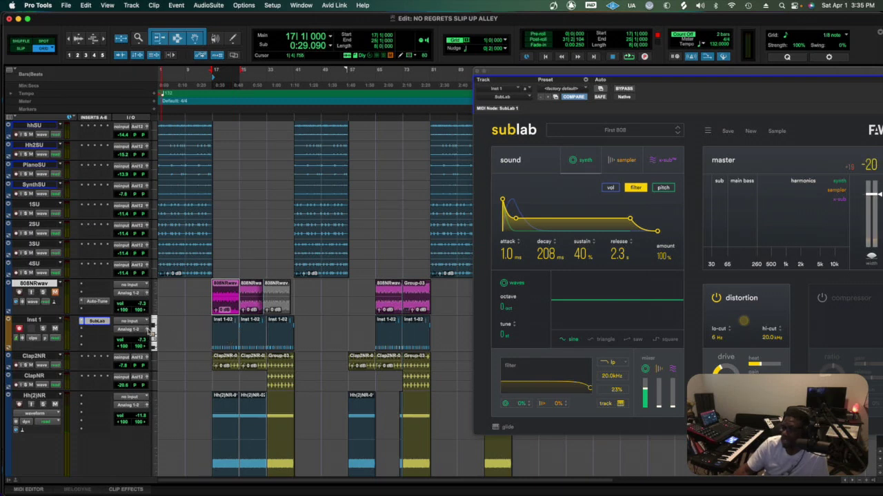
Examine how the Inst 1 clips are laid out across the arrangement, and select the Inst 1 track
scroll(193, 328, "up", 3)
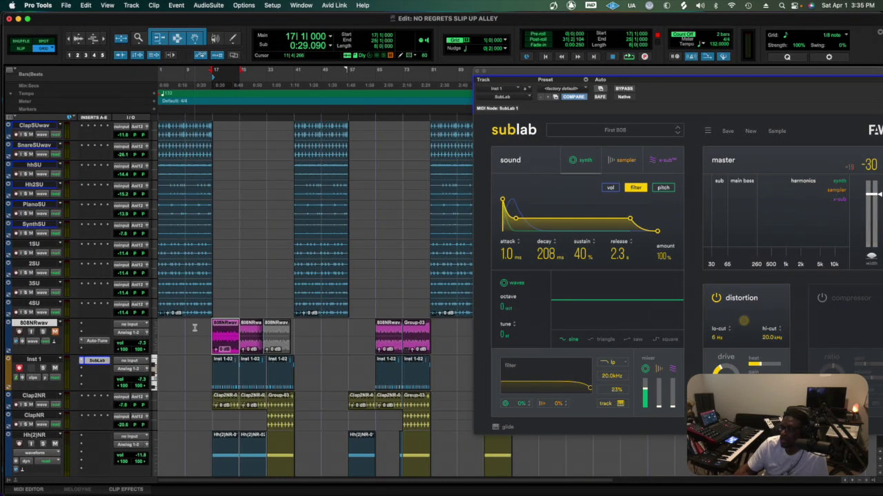
scroll(195, 328, "up", 2)
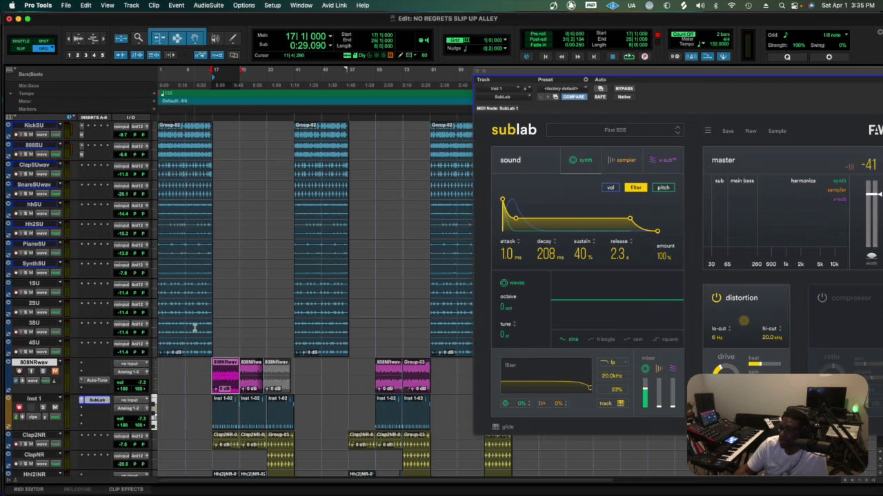
scroll(265, 331, "down", 4)
scroll(267, 336, "right", 3)
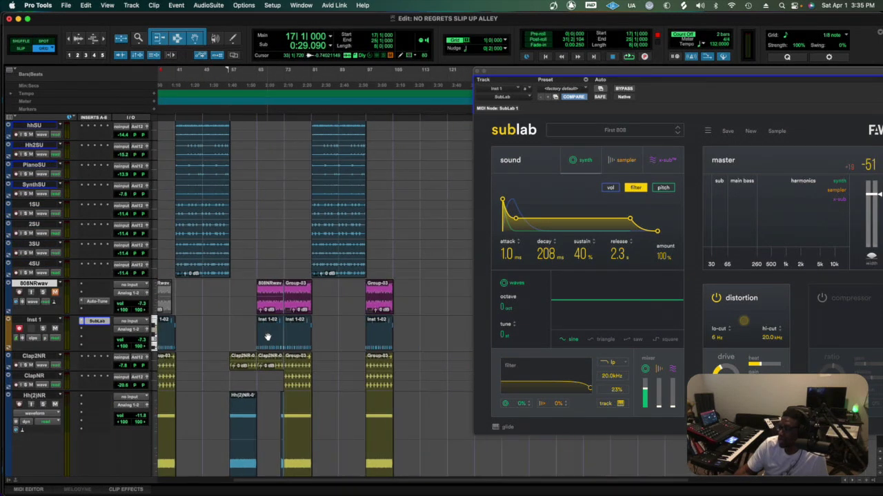
scroll(267, 336, "right", 5)
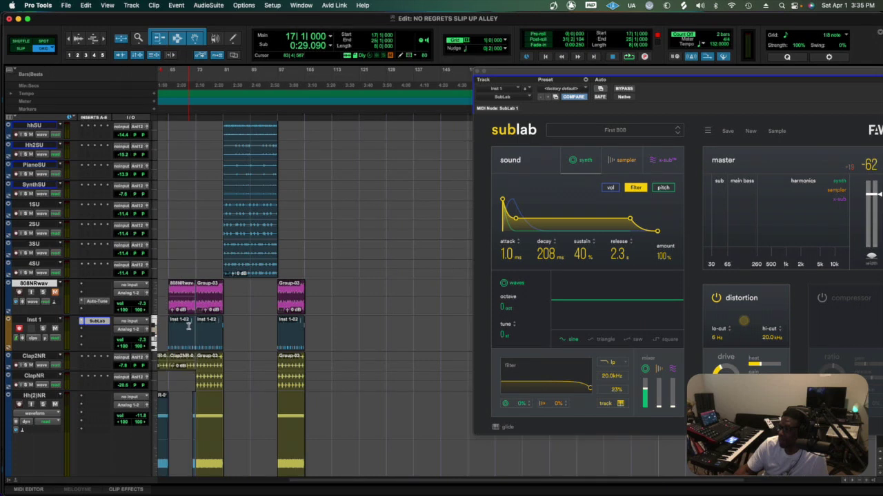
scroll(189, 325, "left", 10)
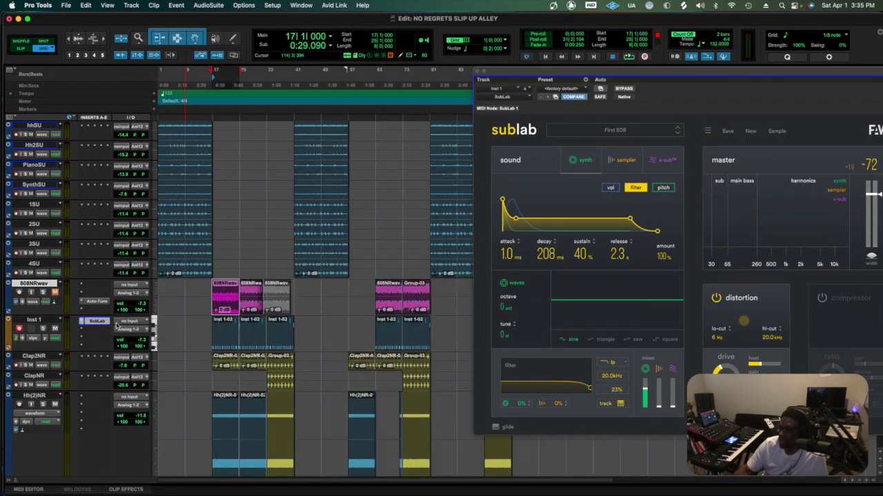
left_click(29, 320)
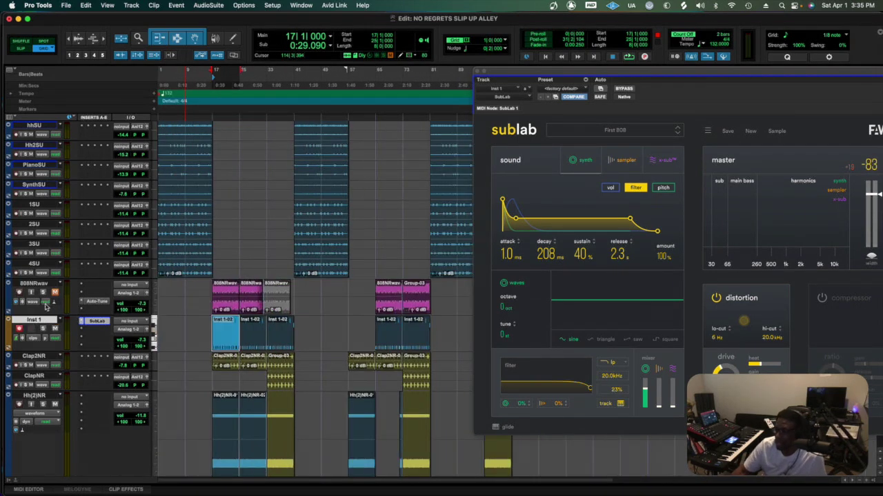
Select all the Inst 1 clips from bar 17 to bar 81 and combine them into one clip group
left_click(421, 345, "shift")
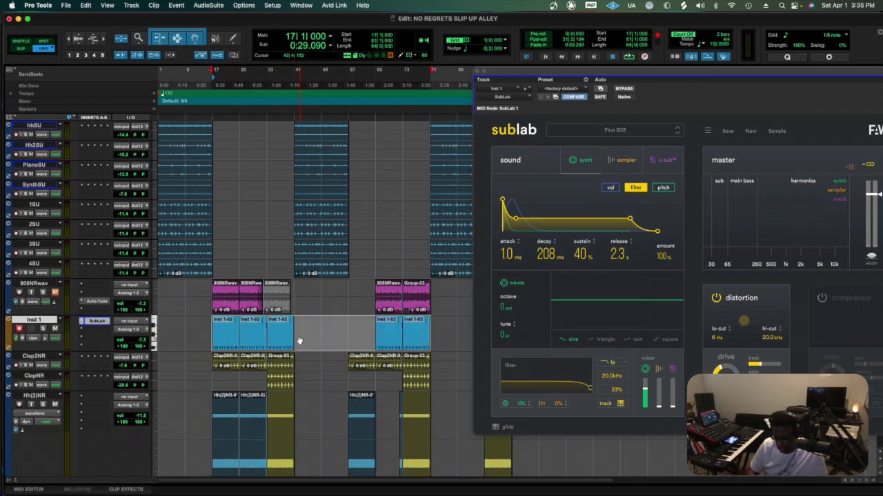
key("alt+super+g")
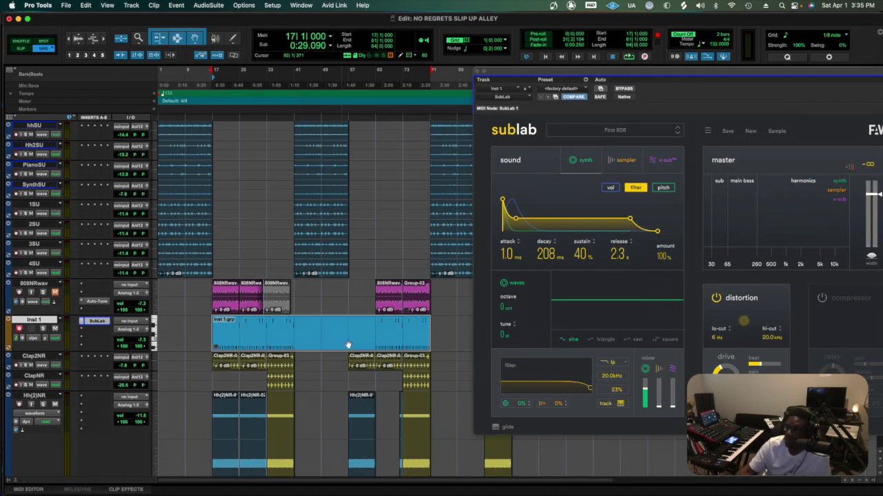
right_click(295, 333)
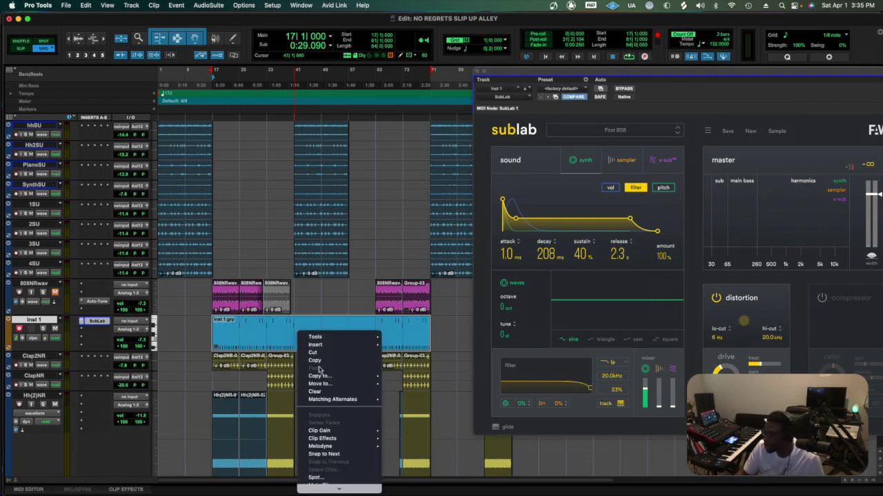
mouse_move(329, 386)
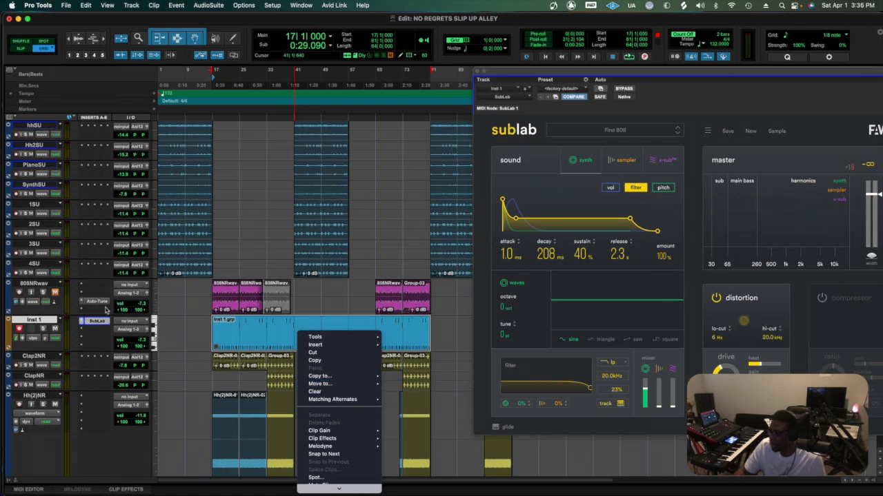
left_click(46, 323)
right_click(46, 323)
left_click(46, 323)
scroll(46, 323, "right", 1)
right_click(46, 323)
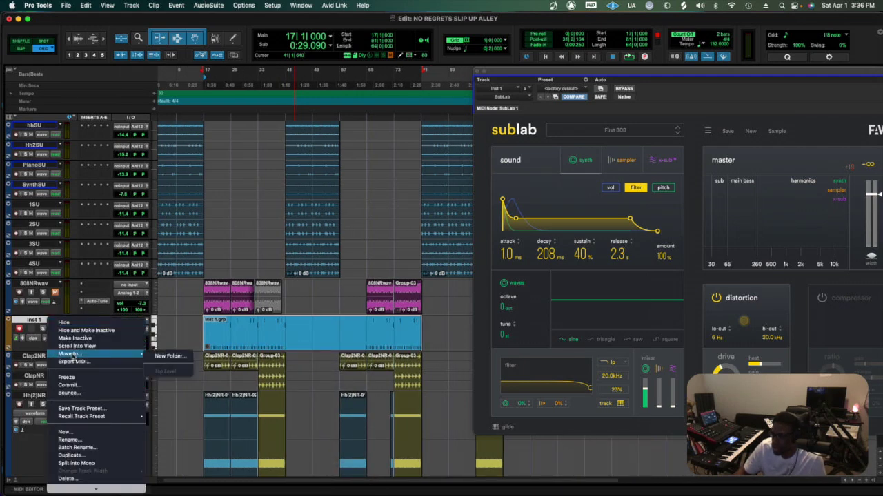
mouse_move(82, 417)
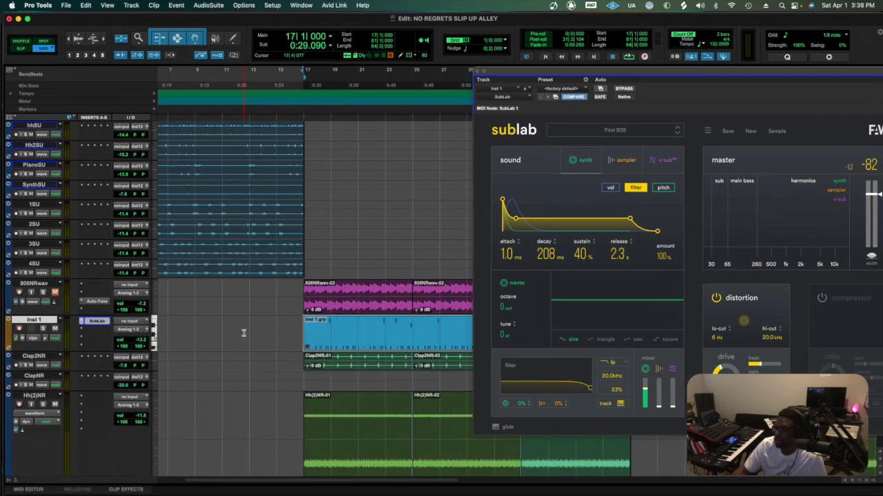
Move the SubLab plug-in window clear of the main arrangement area and check the extent of the grouped Inst 1 clip
scroll(242, 333, "right", 3)
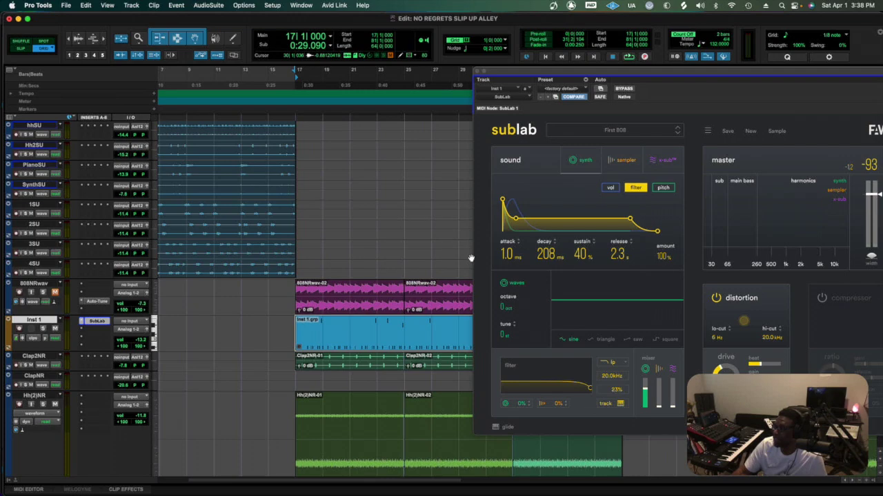
left_click_drag(508, 73, 761, 134)
scroll(405, 220, "right", 3)
scroll(405, 220, "right", 10)
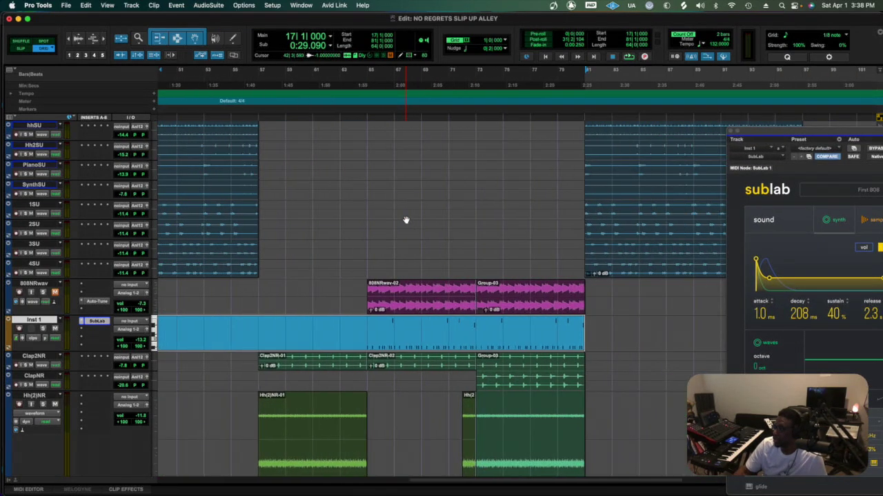
scroll(406, 220, "left", 10)
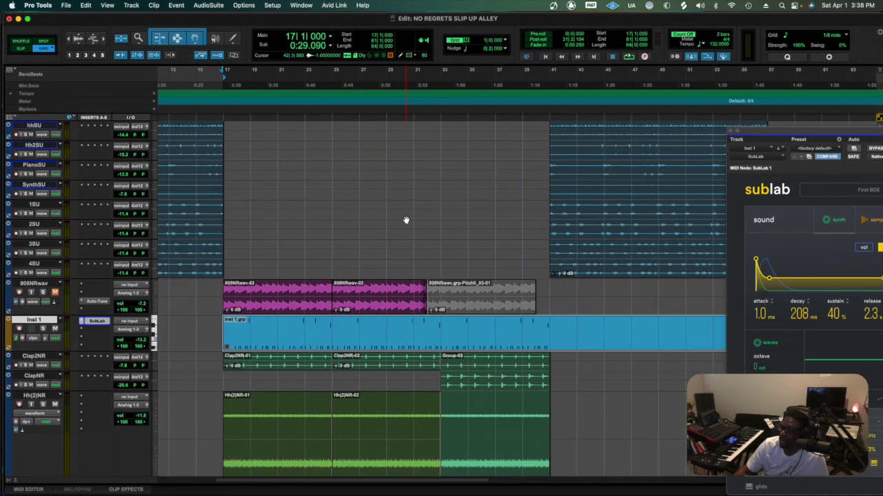
scroll(417, 228, "left", 2)
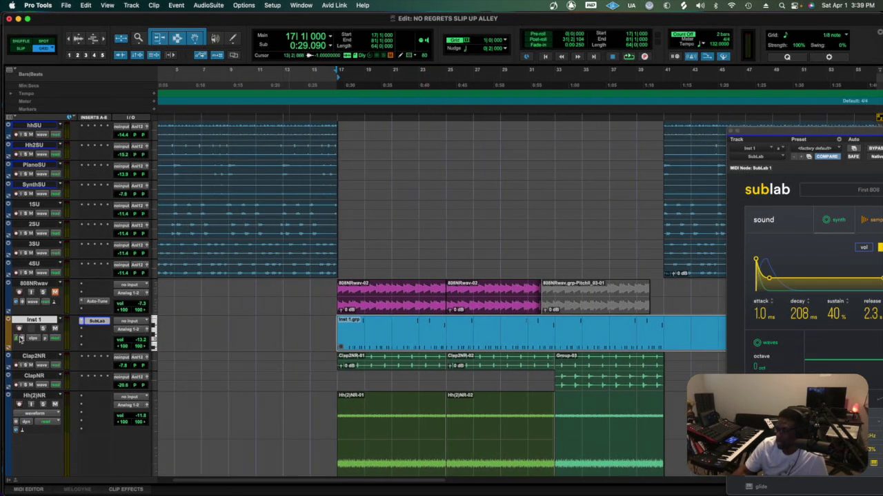
Commit the Inst 1 track to audio offline, copying sends and group assignments, with the source track hidden and made inactive
right_click(36, 321)
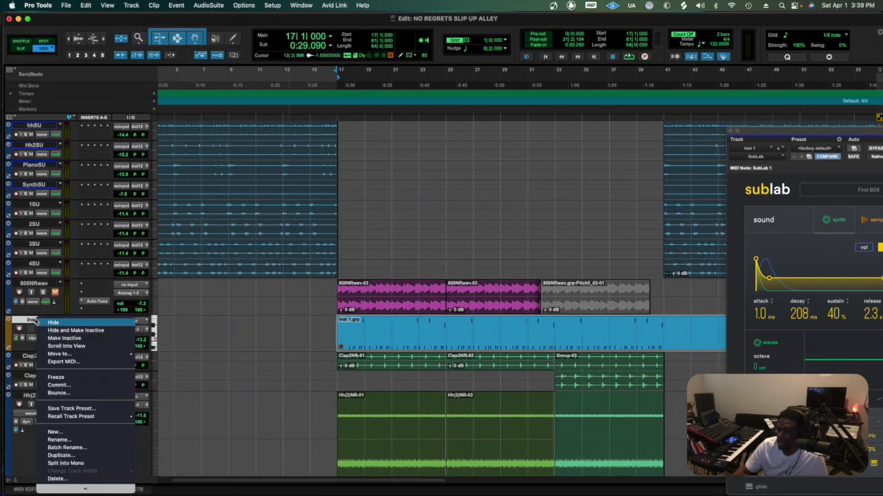
left_click(70, 388)
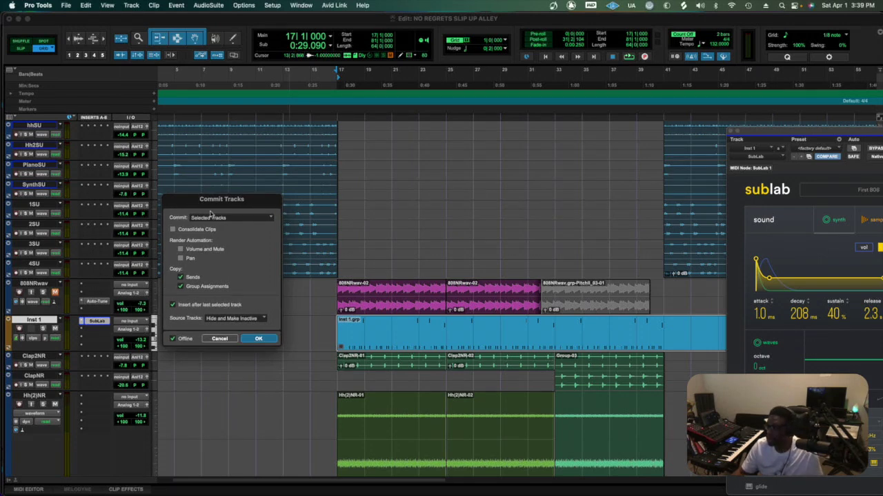
left_click(259, 340)
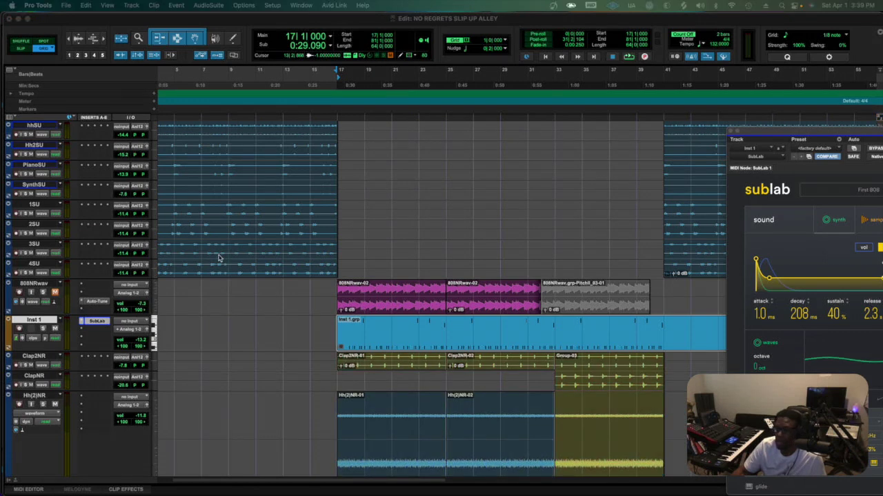
left_click_drag(105, 275, 160, 258)
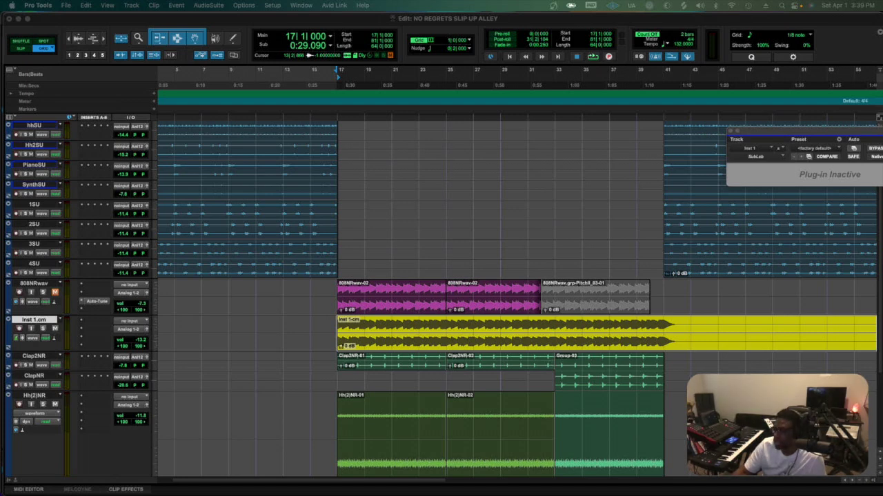
Play back the committed Inst 1.cm audio with the beat from bar 16 and set its volume to -9.2 dB
left_click(325, 334)
key("space")
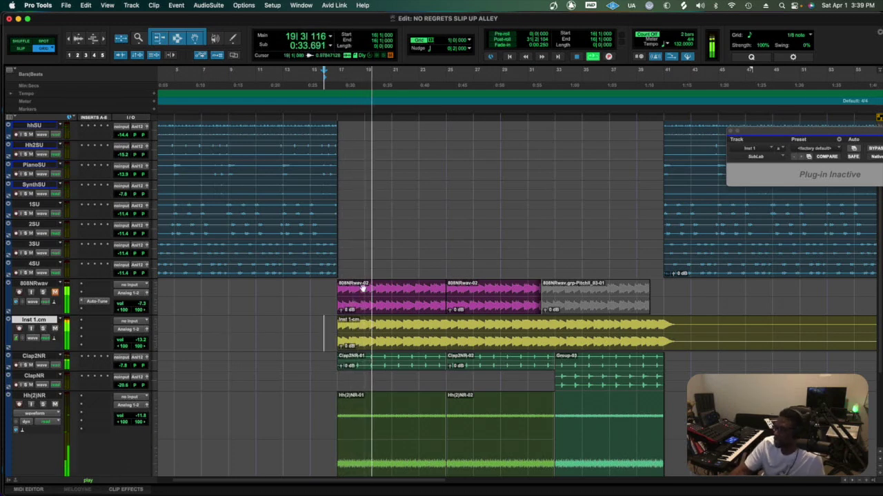
scroll(432, 287, "right", 1)
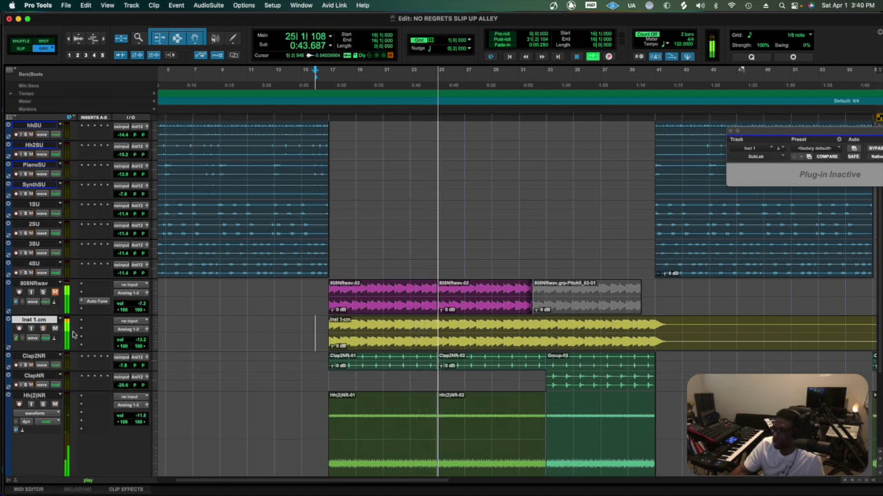
scroll(138, 343, "down", 1)
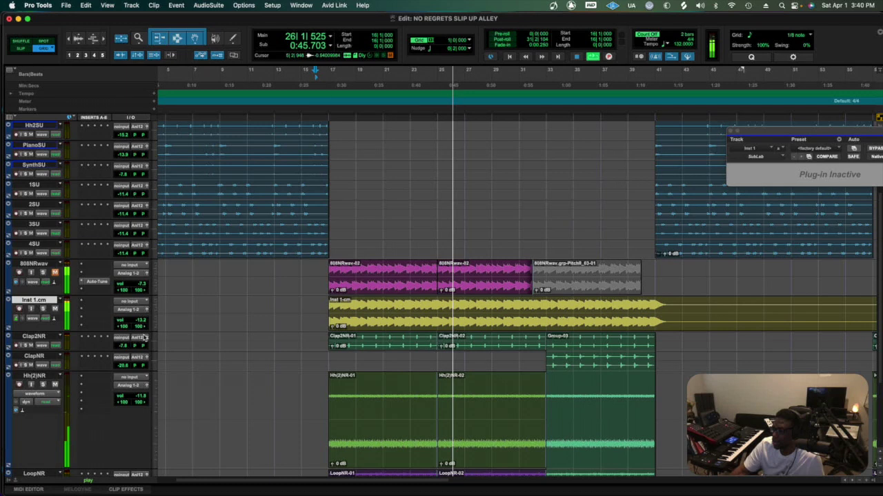
left_click_drag(140, 322, 141, 315)
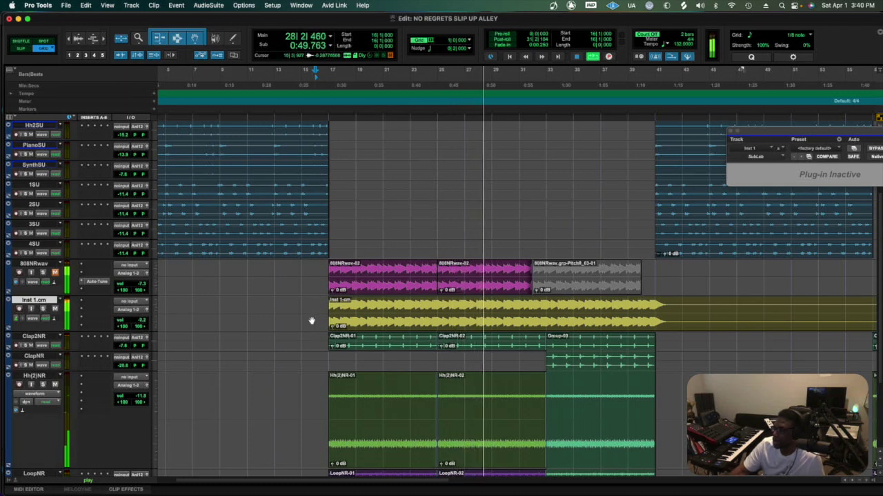
scroll(313, 322, "right", 3)
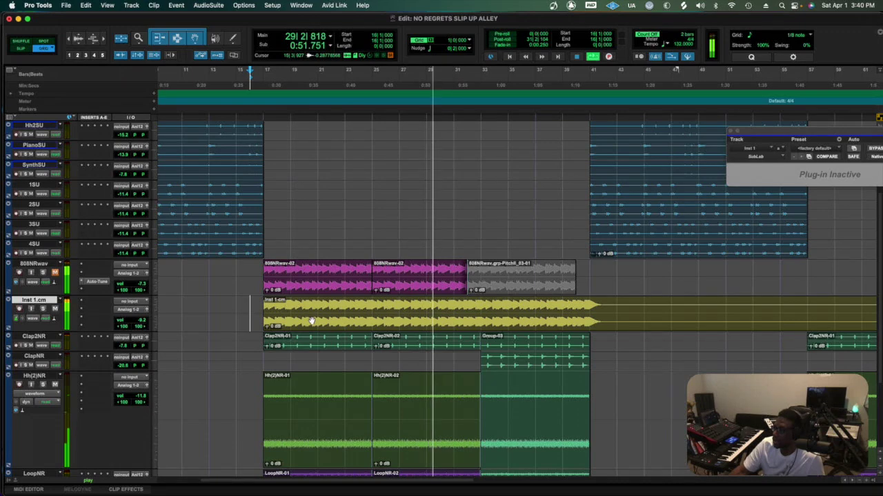
key("space")
scroll(220, 301, "left", 5)
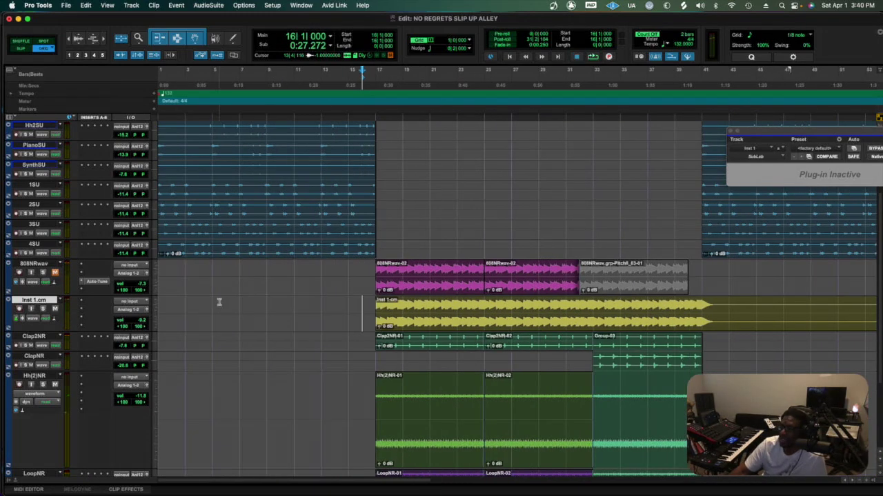
Solo the 808SU track, enlarge its height, and play back the first clip group from bar 1
scroll(218, 302, "up", 5)
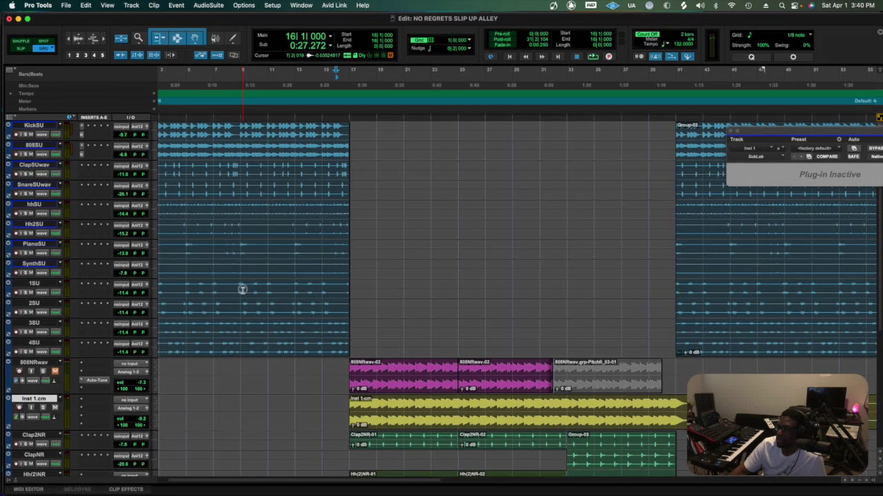
double_click(240, 289)
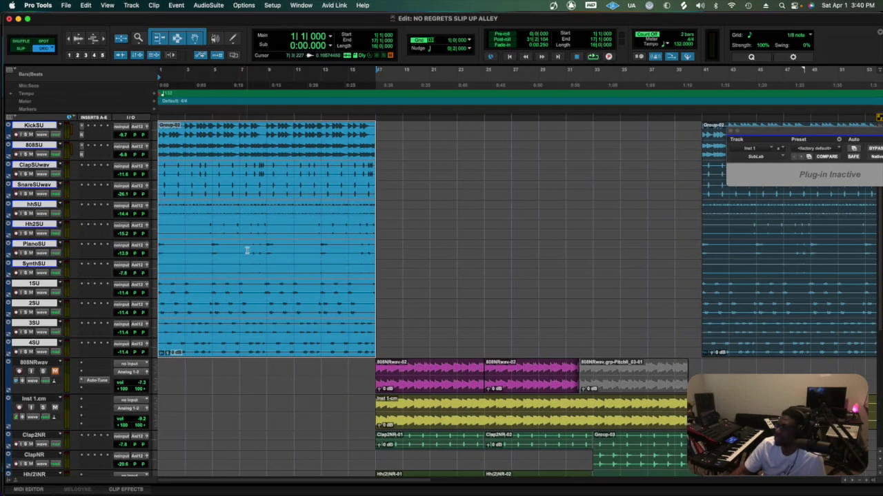
left_click(261, 282)
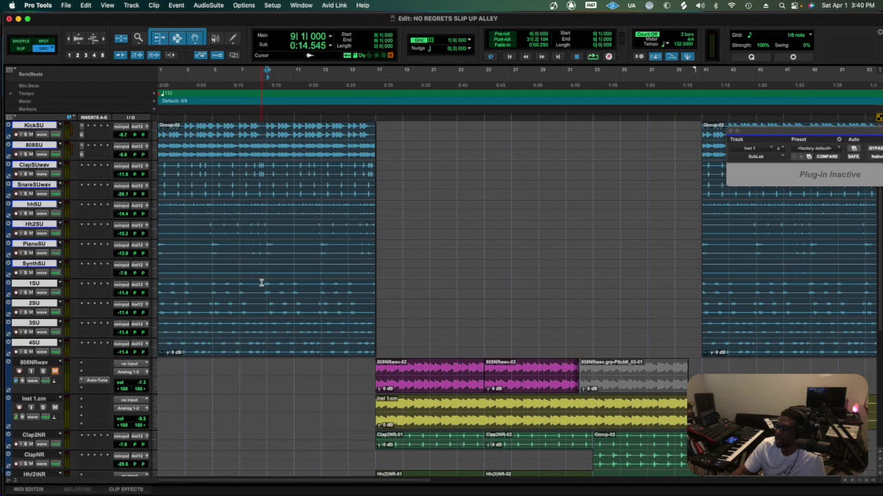
left_click(25, 154)
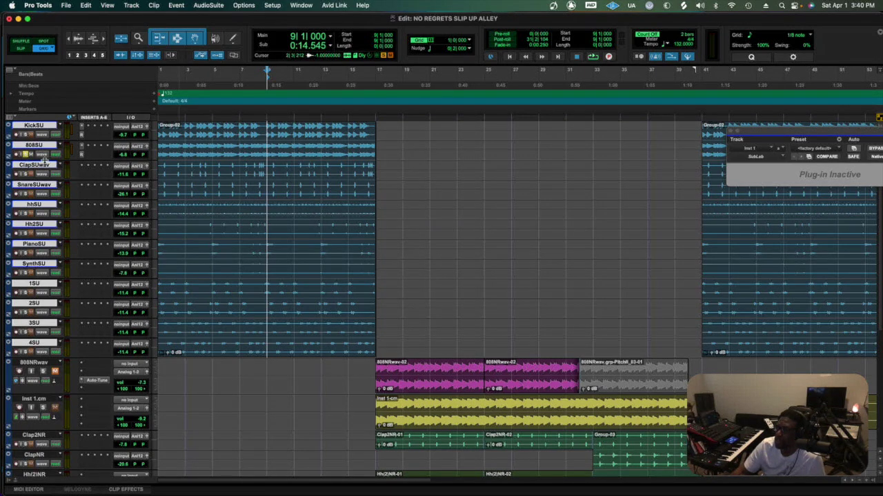
left_click_drag(45, 161, 38, 223)
key("space")
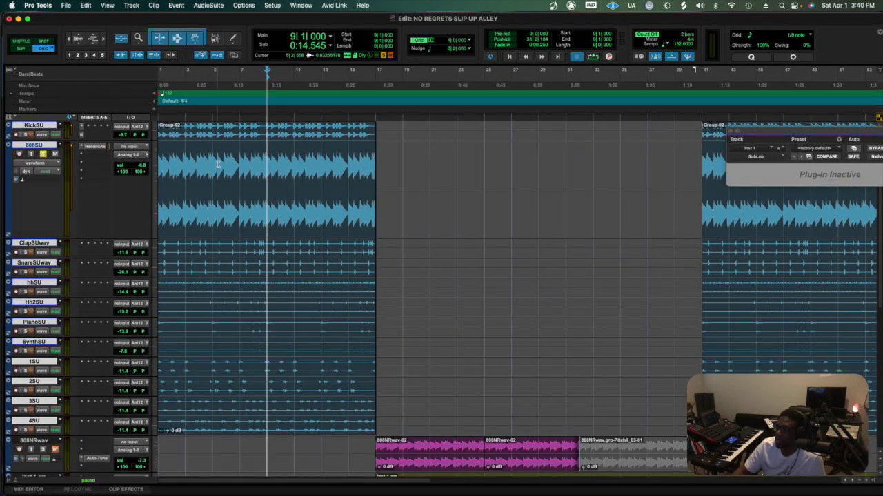
left_click(208, 199)
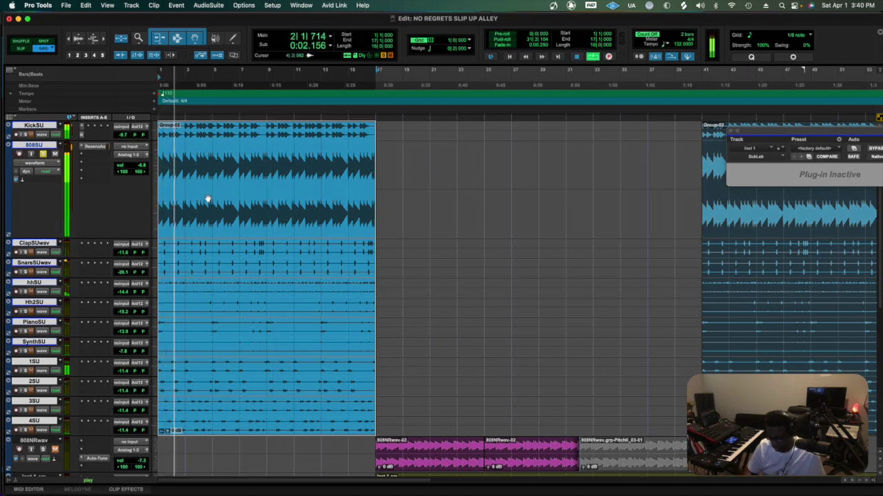
Ungroup the first clip group to inspect its individual clips, and group them again
key("super+alt+u")
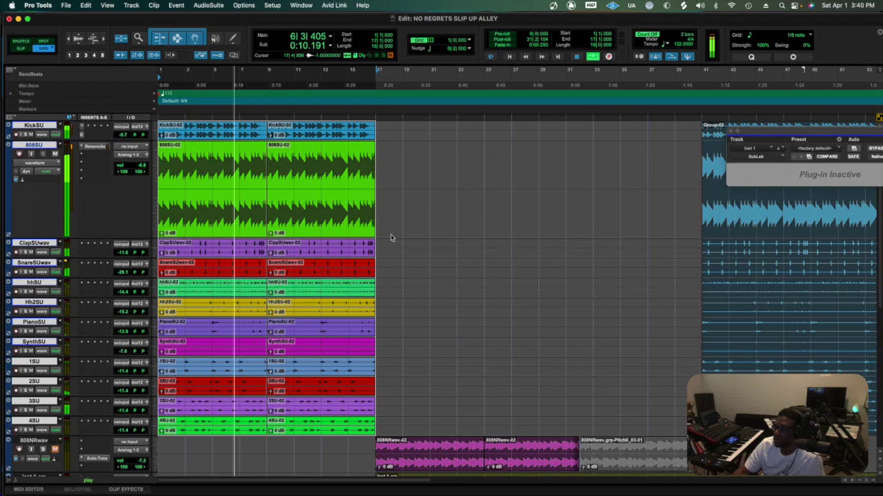
scroll(428, 241, "down", 5)
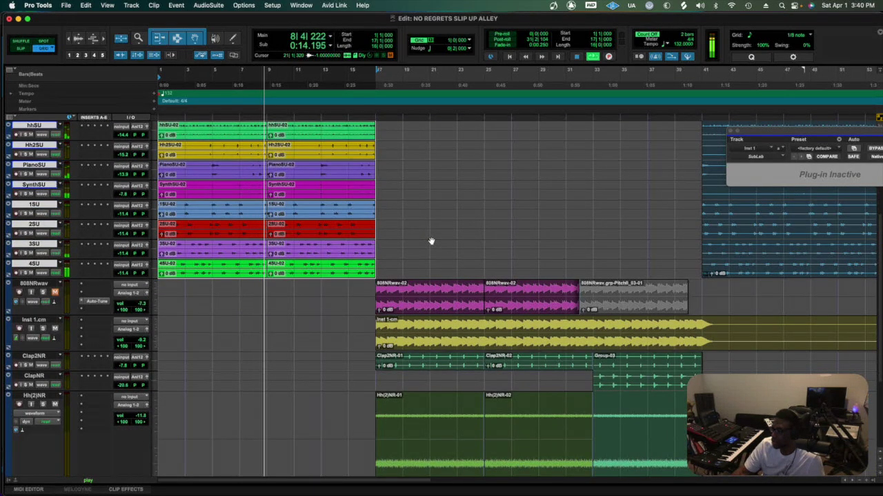
scroll(431, 242, "down", 6)
scroll(237, 286, "up", 2)
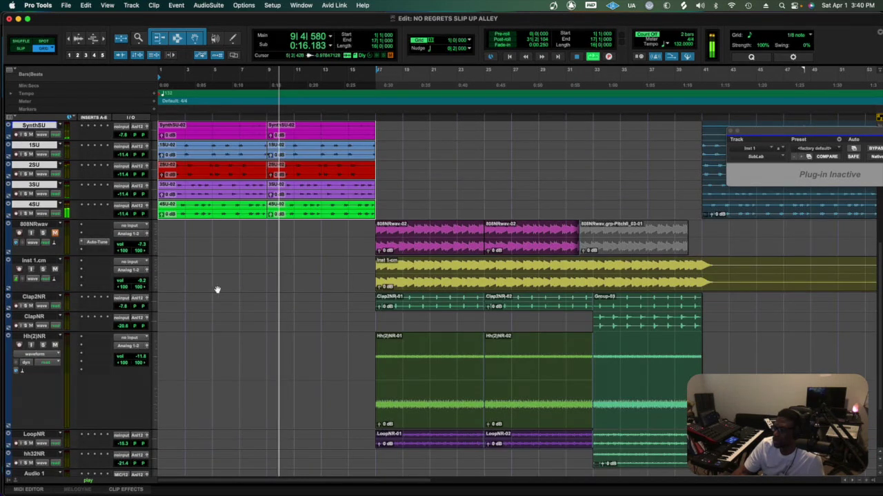
key("alt+super+g")
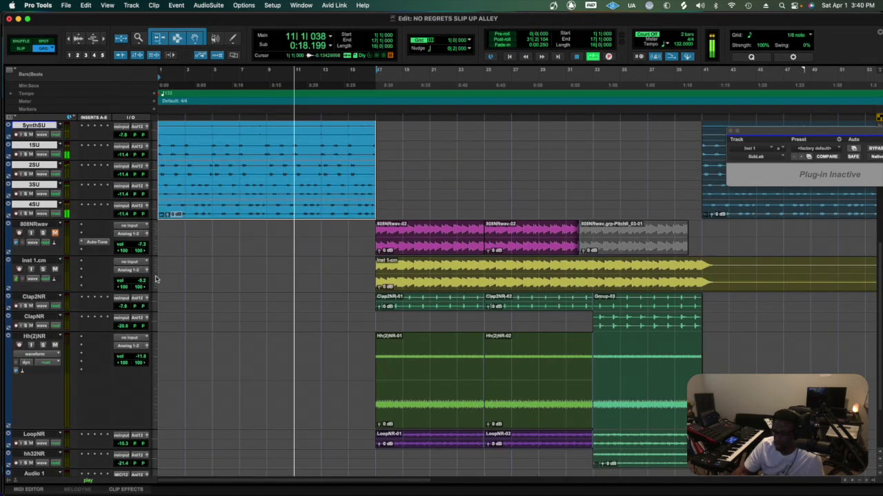
Set the height of all tracks to micro
left_click(155, 278)
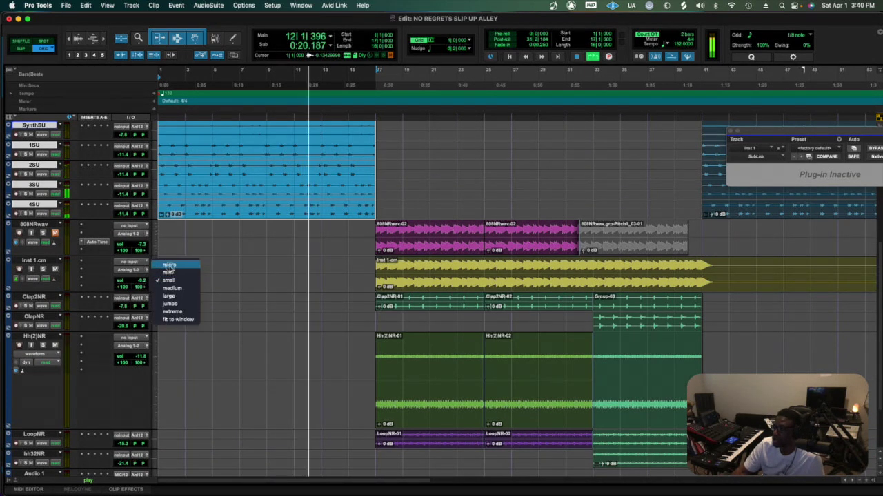
left_click(168, 262, "alt")
scroll(331, 256, "right", 4)
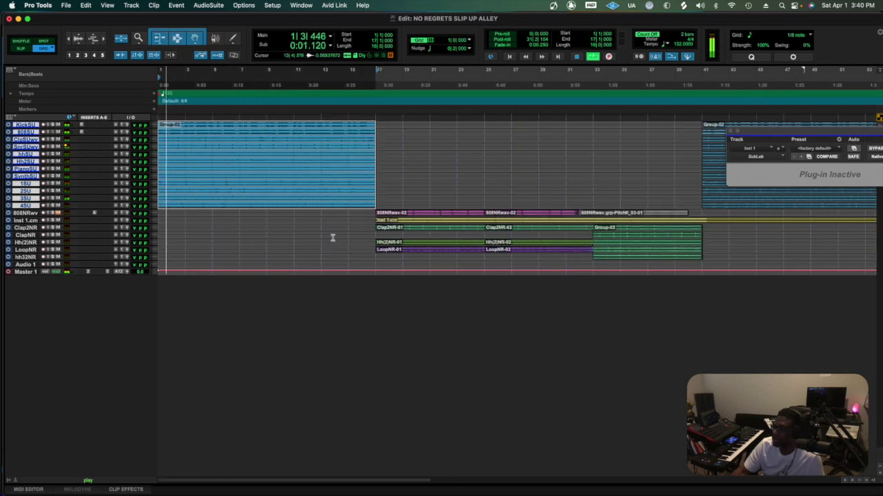
Place the edit cursor at bar 16 on the 808NRwav track and enlarge that track's height
left_click(359, 218)
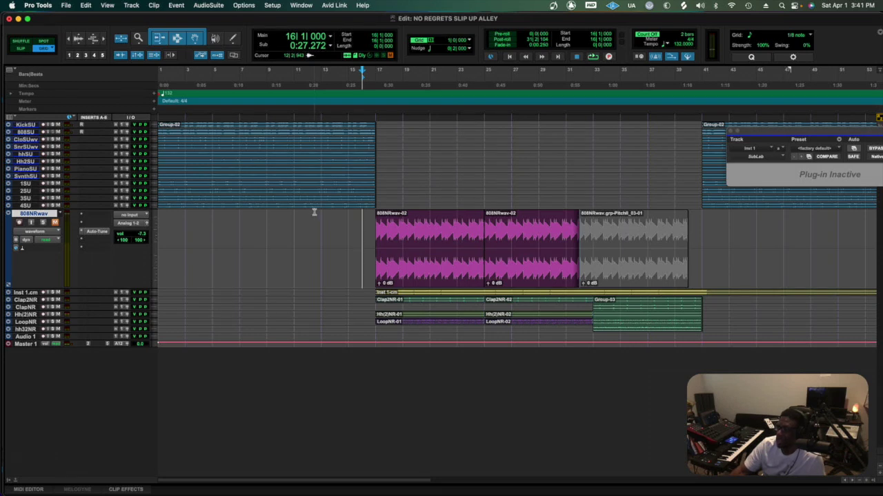
scroll(366, 221, "right", 3)
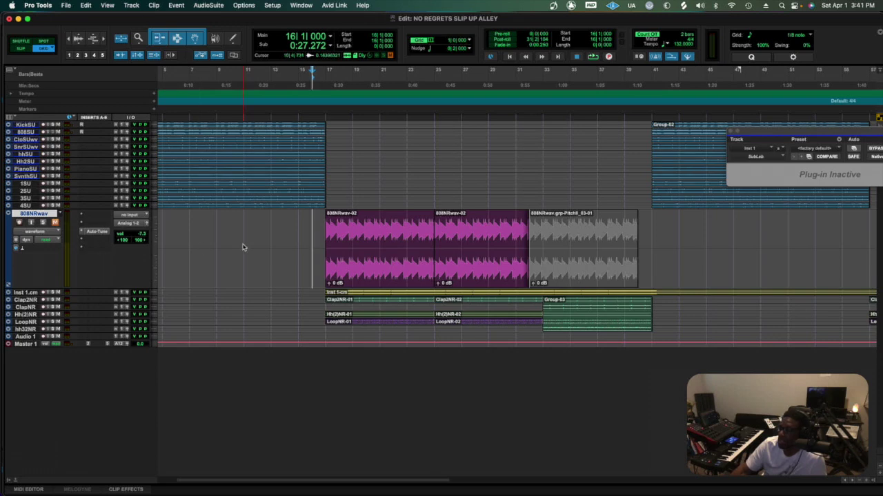
scroll(270, 238, "left", 5)
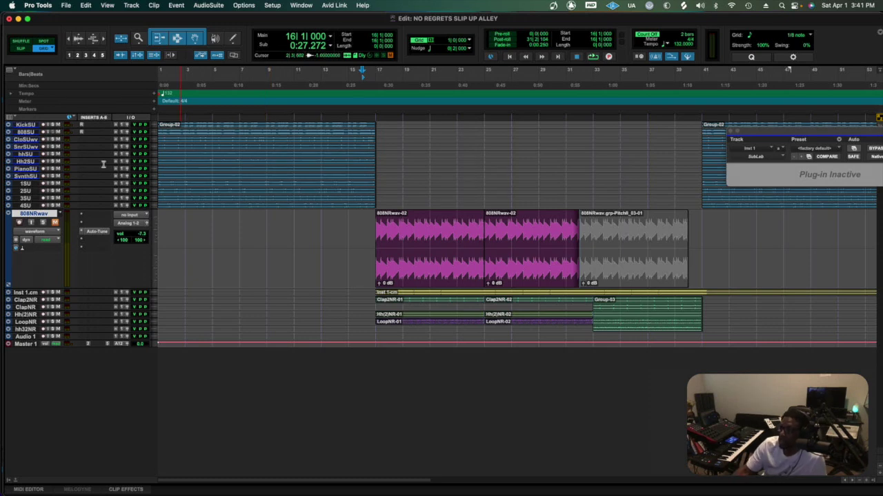
Enlarge the height of the 808SU track and select that track
left_click_drag(28, 136, 23, 224)
scroll(109, 46, "down", 1)
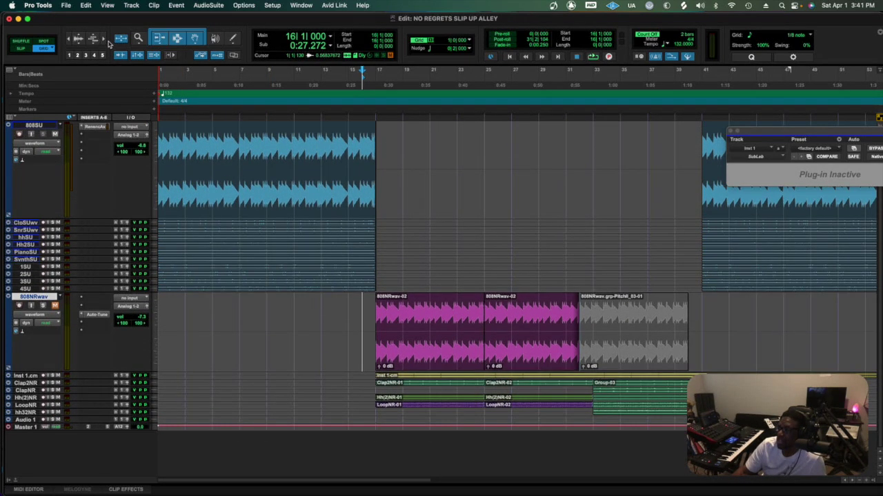
left_click(104, 40)
scroll(48, 144, "up", 1)
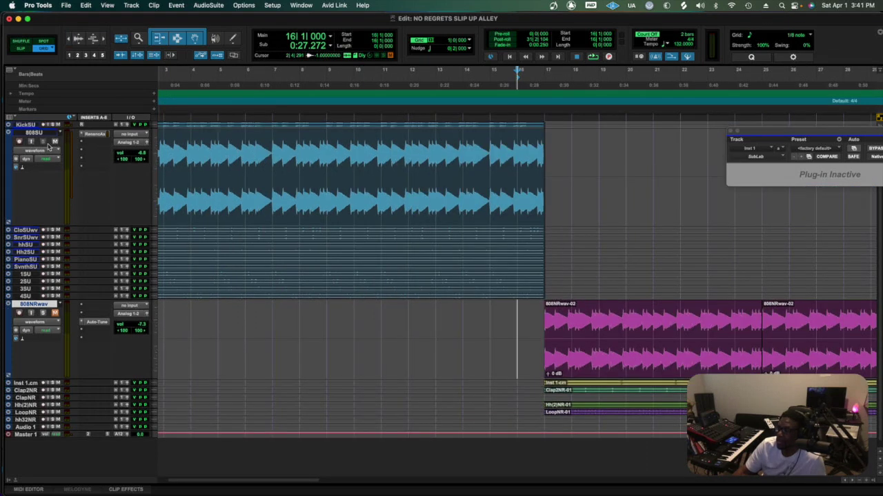
left_click(33, 132)
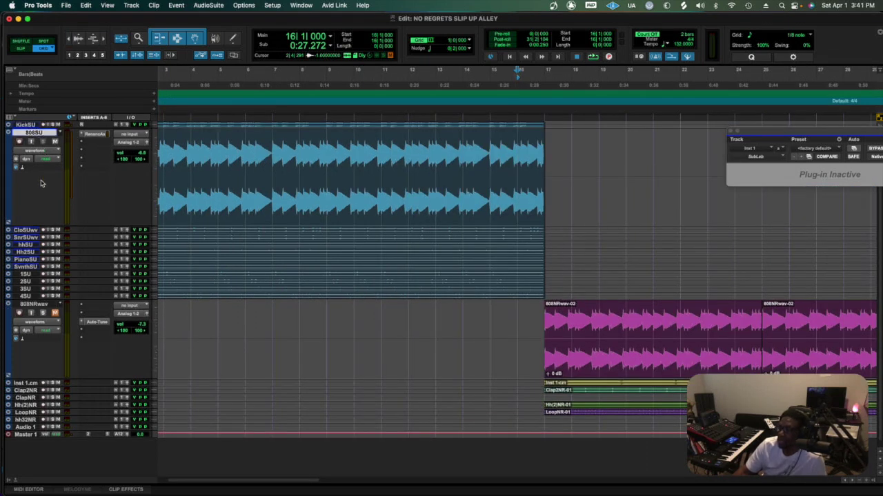
Try to create one new stereo instrument track below the 808SU track
key("shift+super+n")
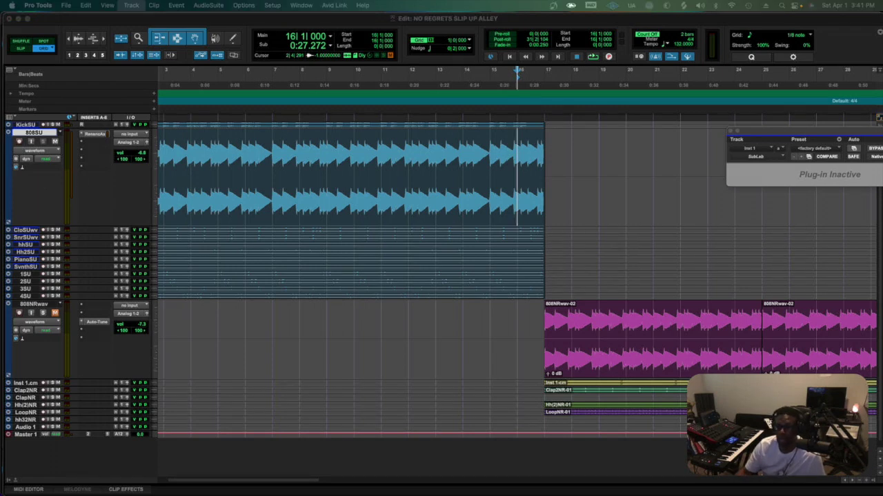
left_click(183, 170)
left_click(179, 174)
left_click(175, 177)
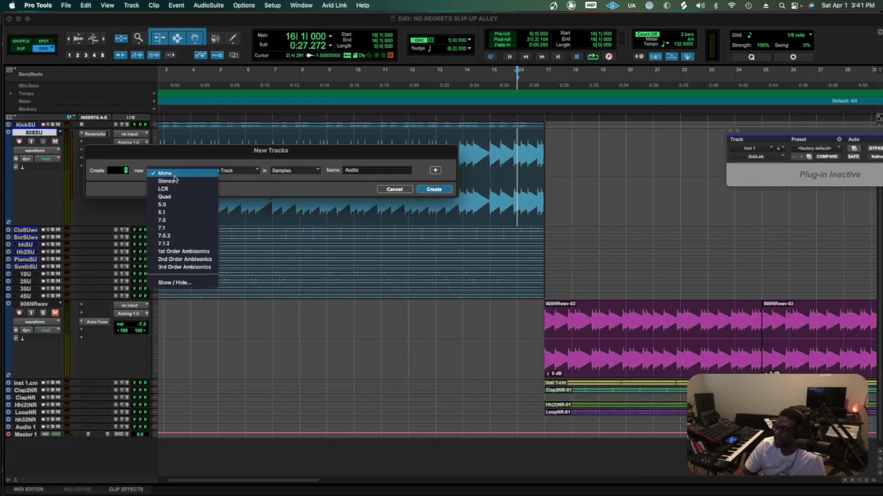
left_click(173, 181)
left_click(238, 172)
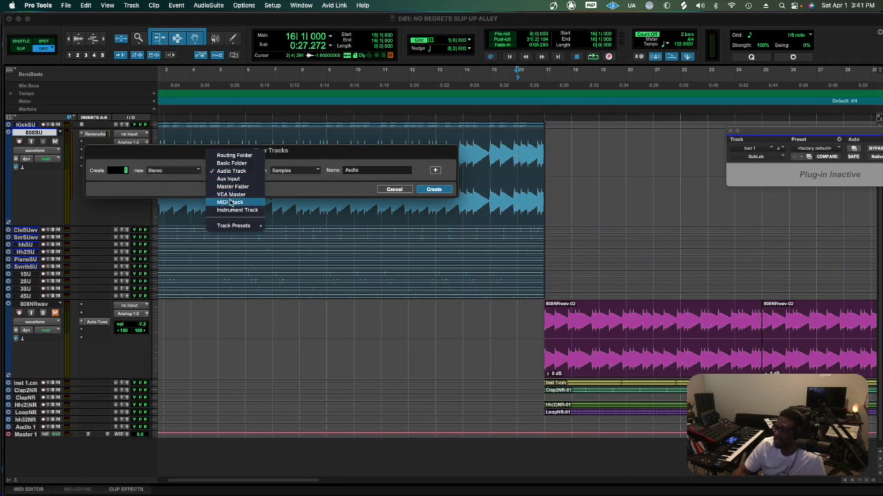
left_click(234, 211)
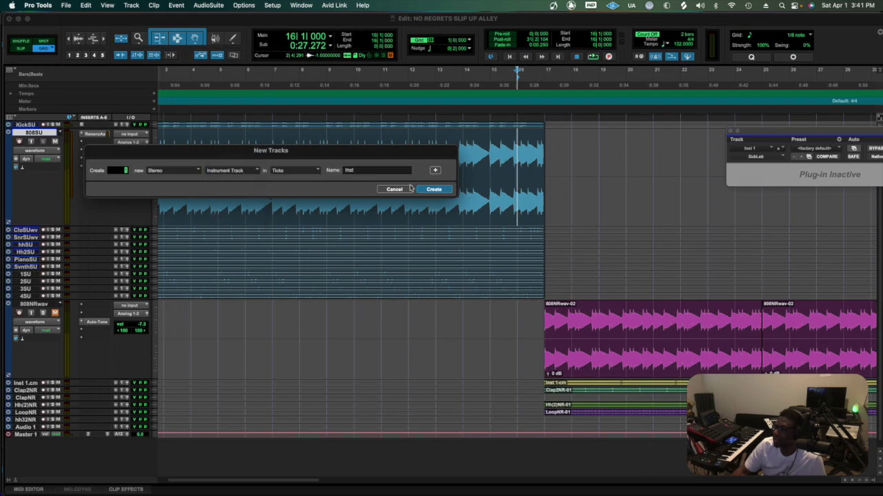
left_click(436, 190)
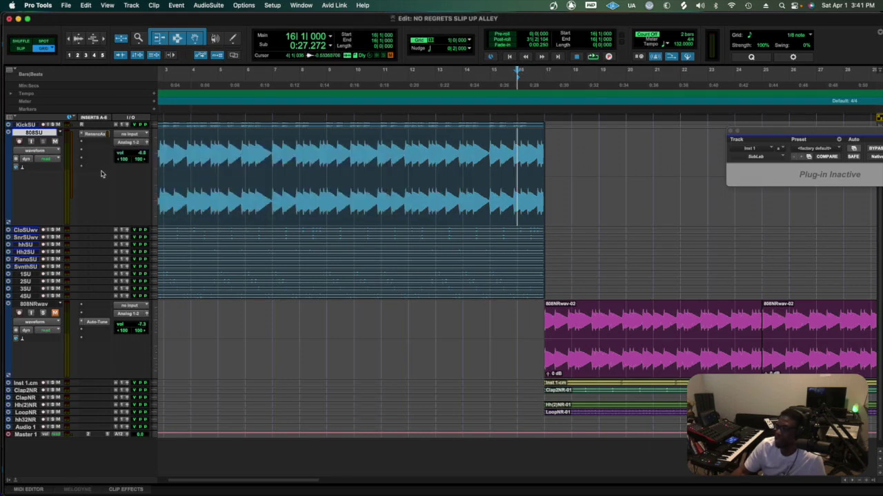
Create a new stereo instrument track in ticks directly below the 808SU track
key("super+shift+n")
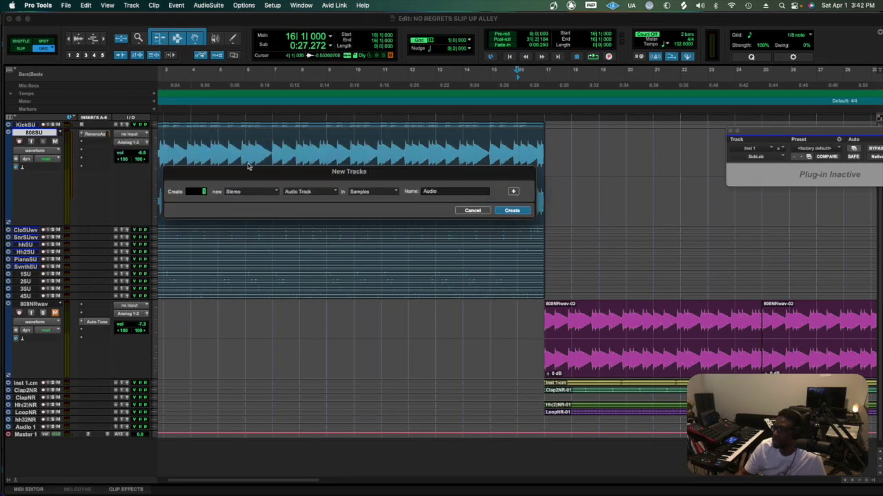
left_click(320, 193)
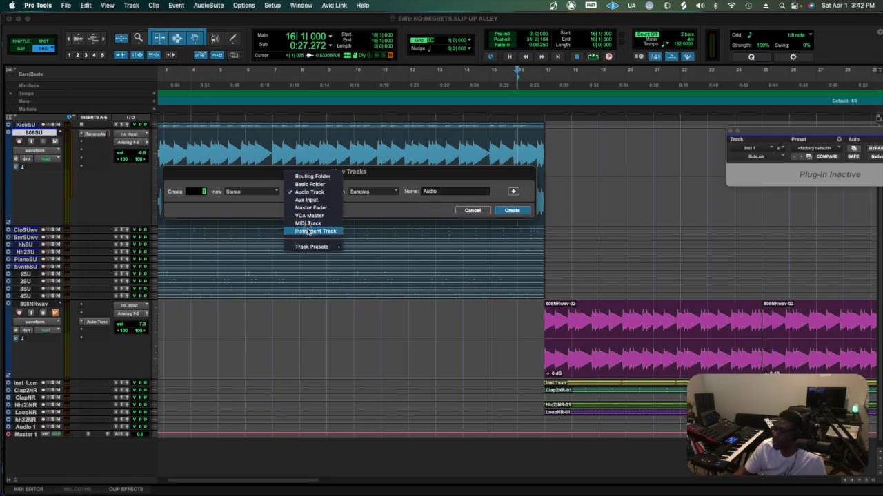
left_click(314, 233)
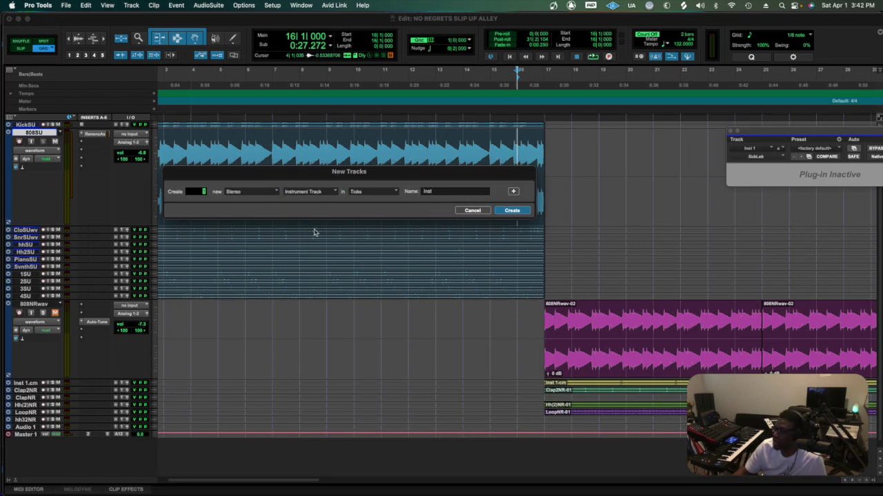
left_click(512, 211)
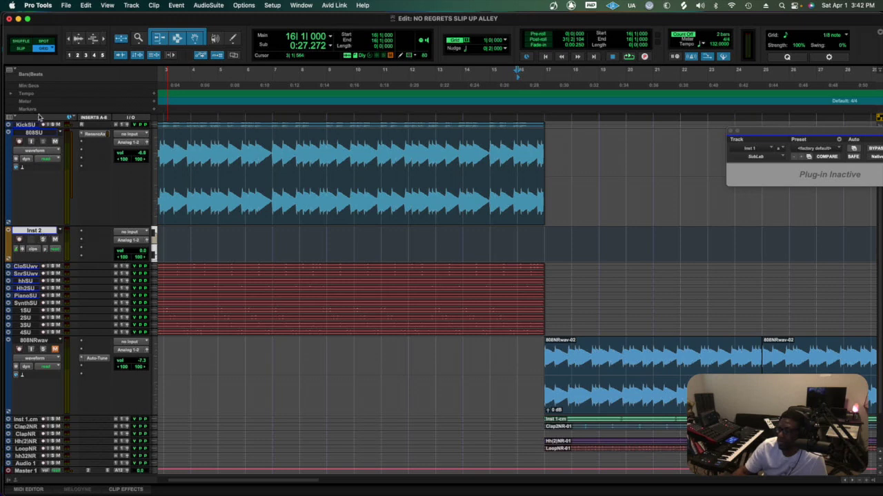
Insert the multichannel SubLabXL (stereo) instrument plug-in in the first insert slot of the Inst 2 track
left_click(82, 235)
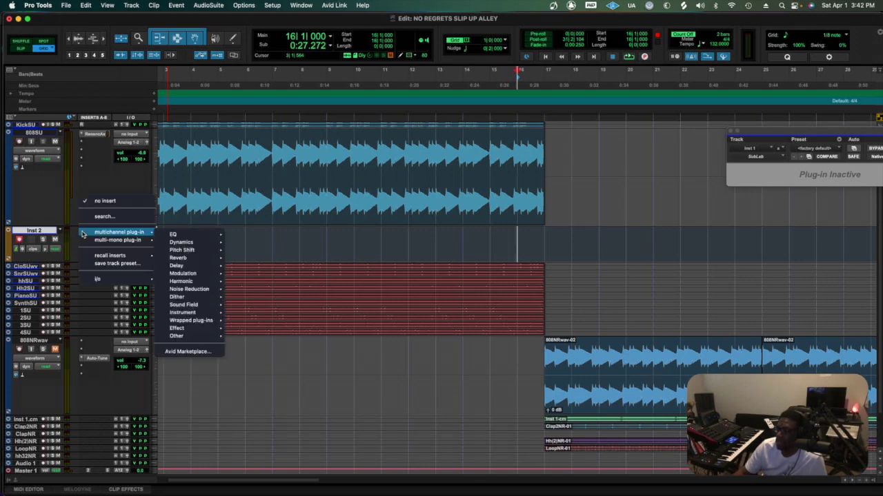
mouse_move(188, 243)
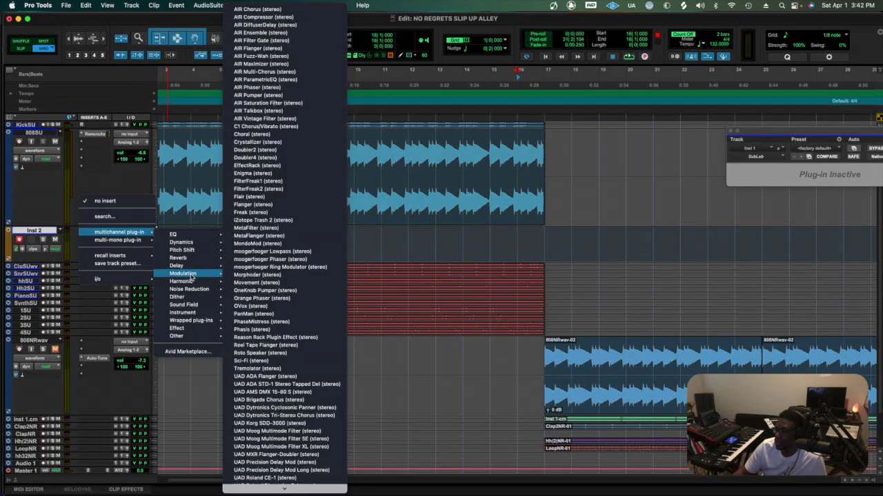
mouse_move(191, 285)
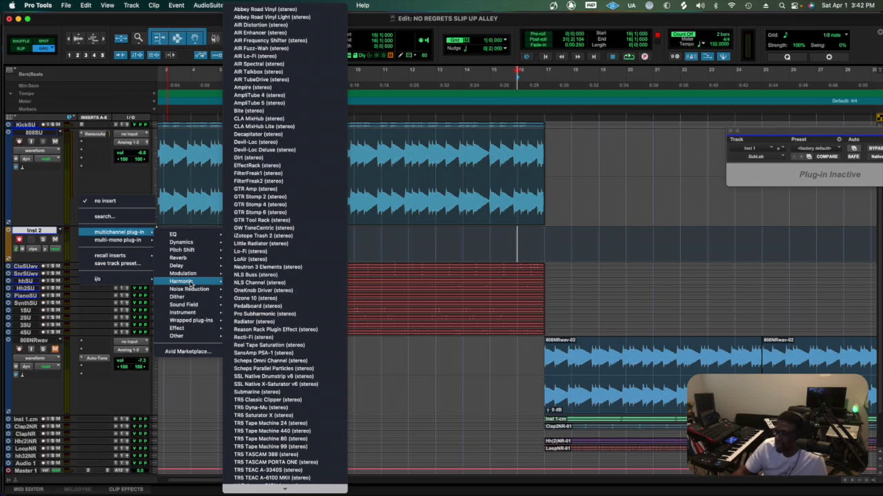
mouse_move(194, 301)
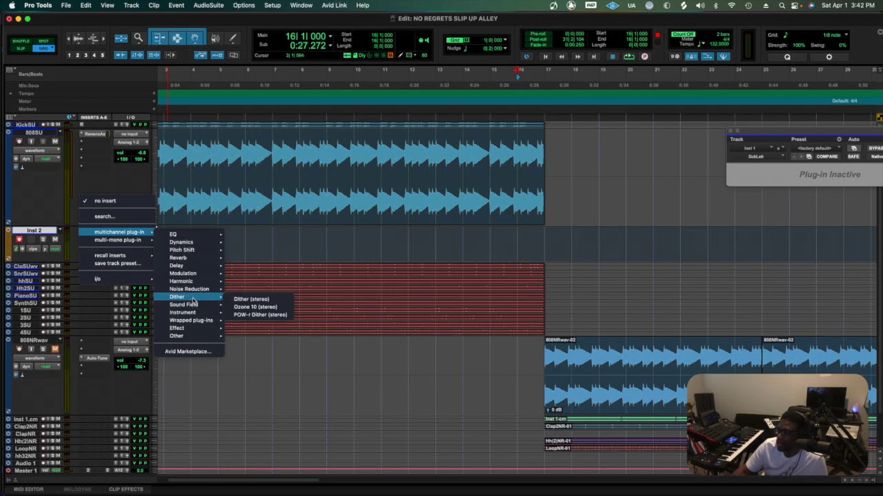
mouse_move(183, 314)
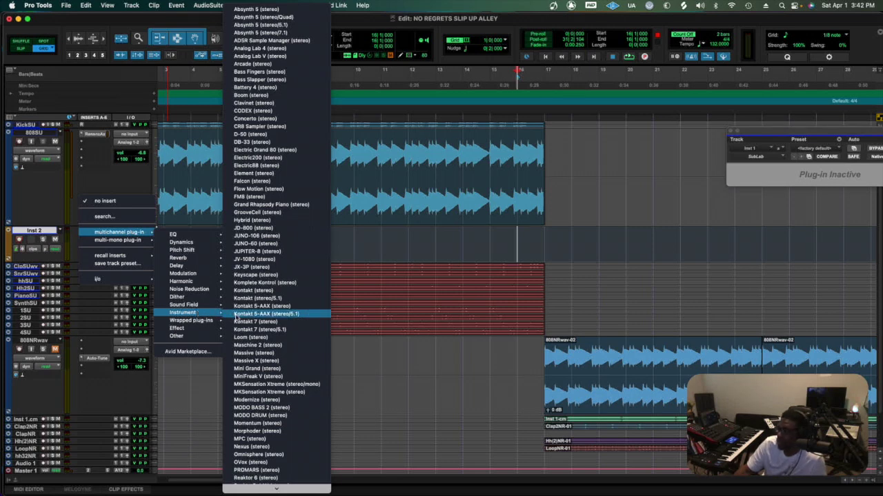
scroll(262, 338, "down", 3)
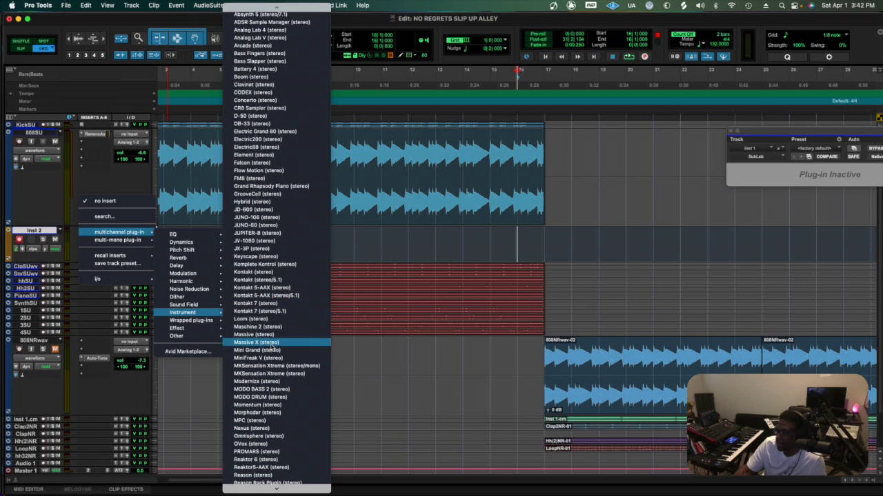
scroll(273, 350, "down", 2)
scroll(272, 349, "down", 7)
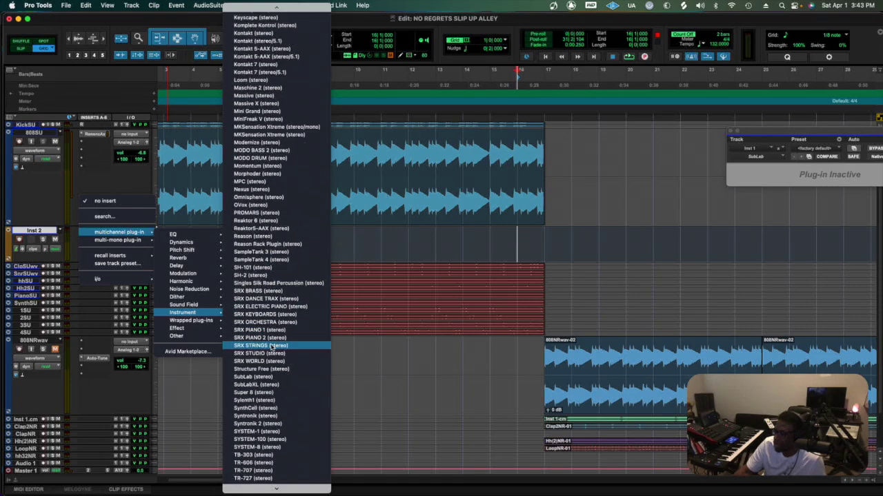
scroll(272, 348, "up", 10)
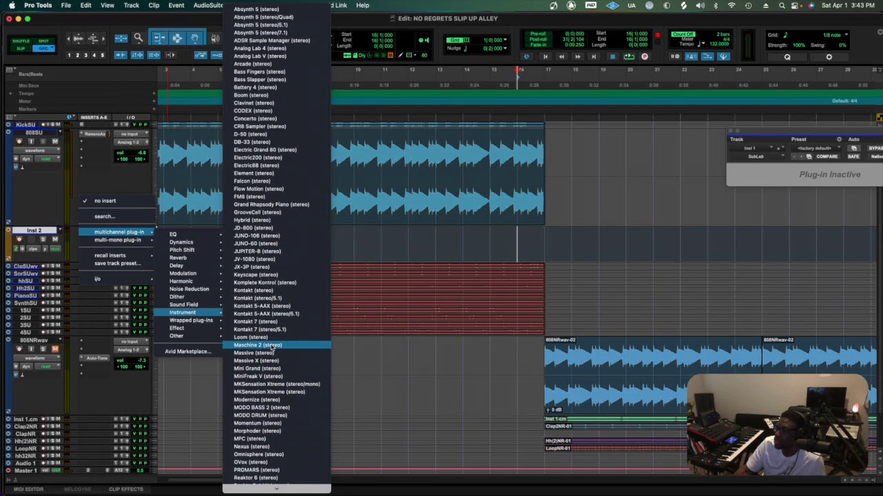
scroll(273, 349, "down", 15)
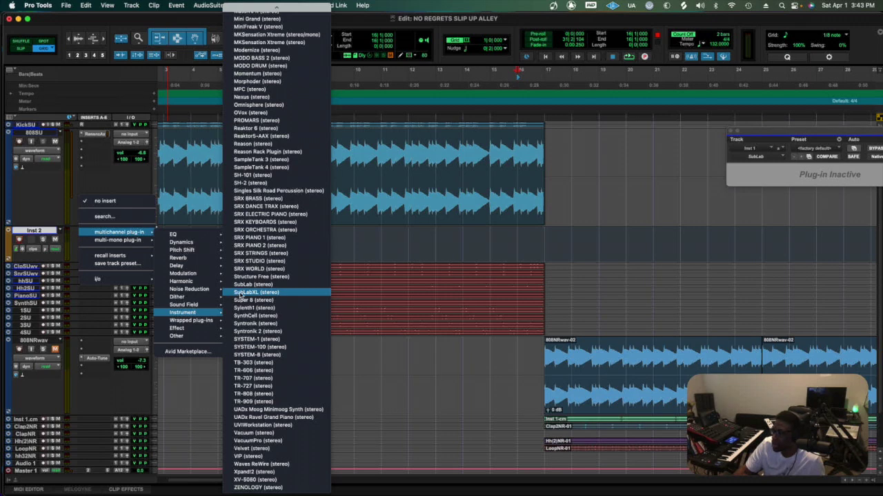
left_click(255, 292)
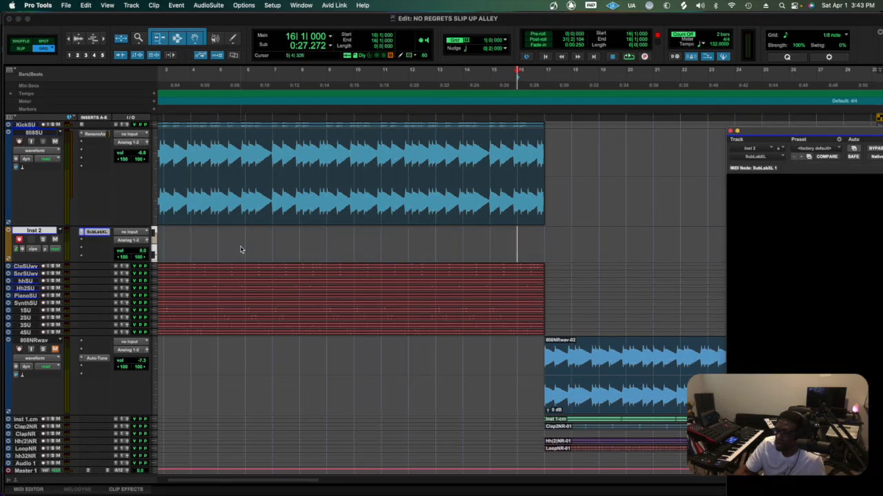
Move the SubLabXL window fully into view and load its Grunge Monster preset
left_click_drag(801, 132, 365, 71)
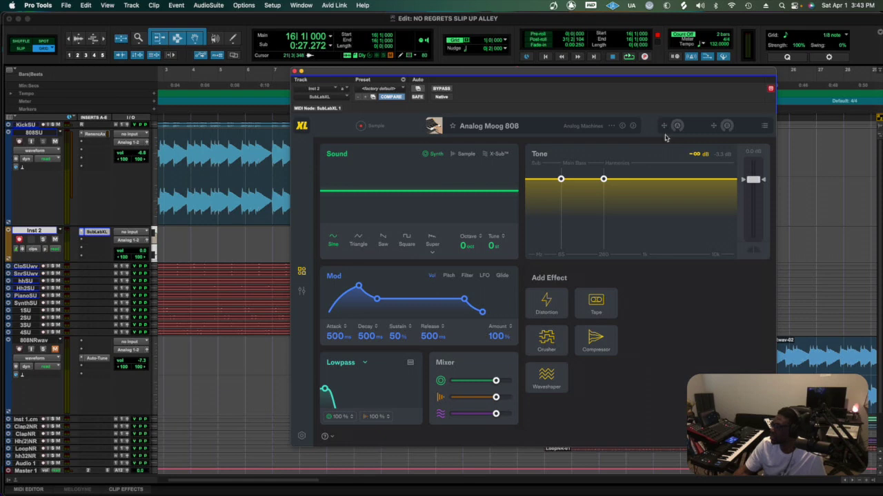
left_click(633, 126)
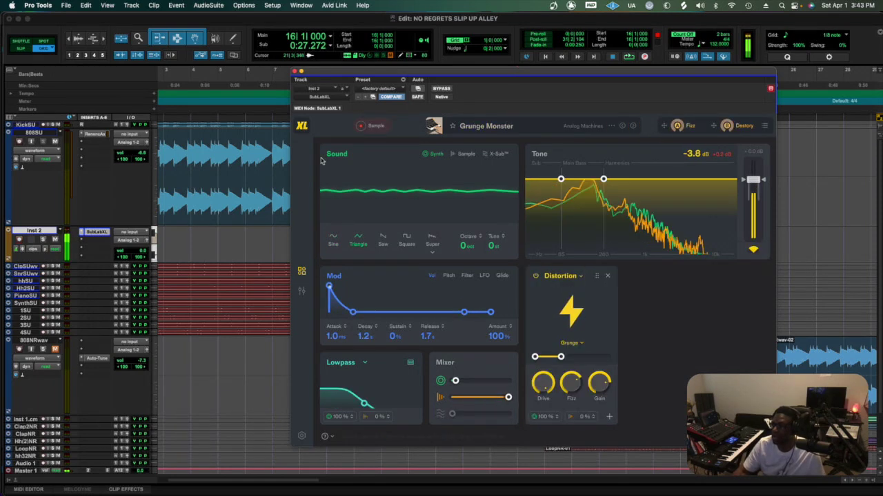
Play the first clip group from bar 1 with the 808SU and Inst 2 tracks soloed, and clear both solos
left_click(202, 216)
key("space")
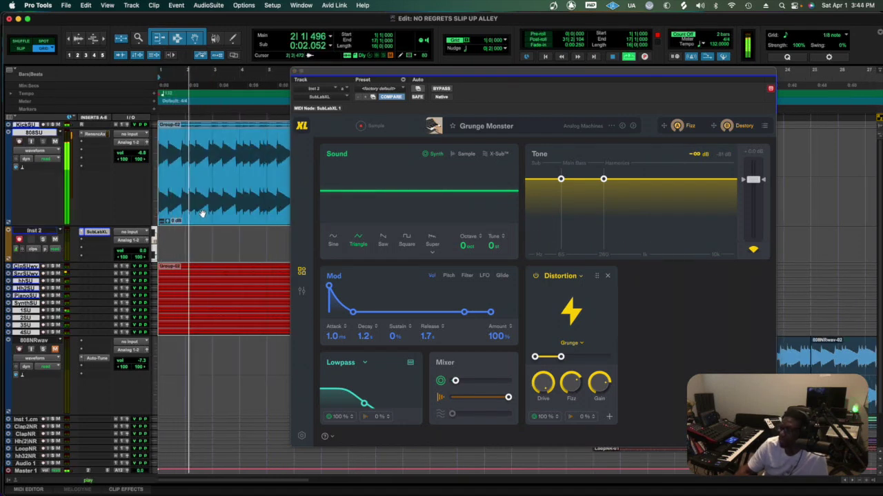
left_click(43, 142)
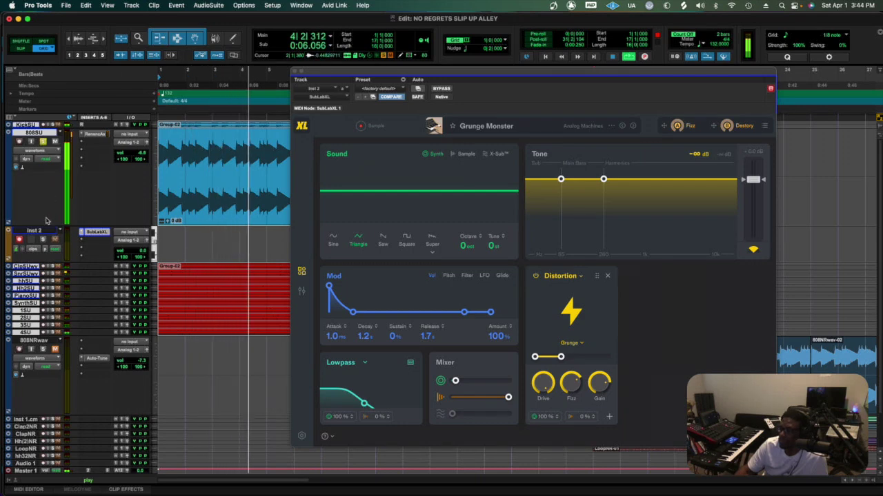
left_click(43, 239)
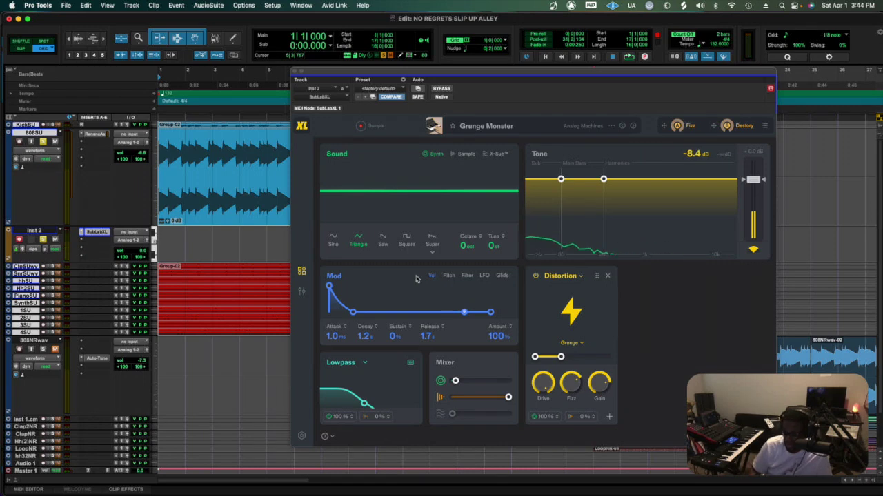
key("space")
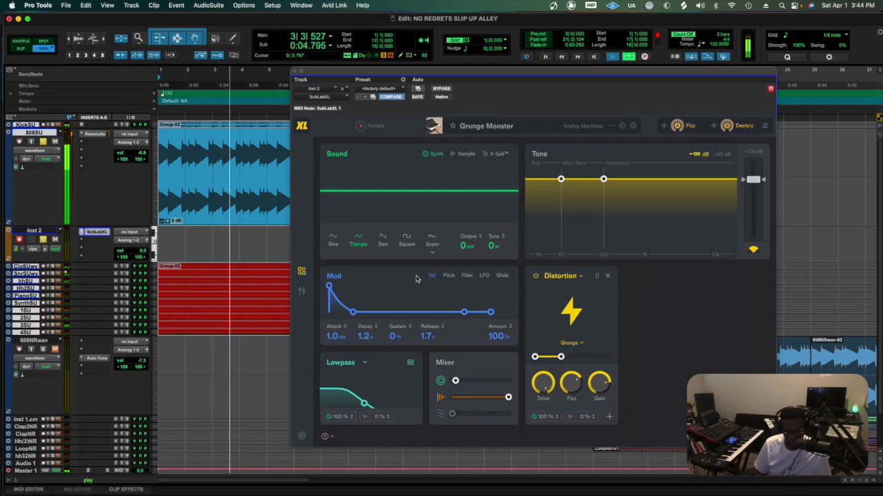
key("space")
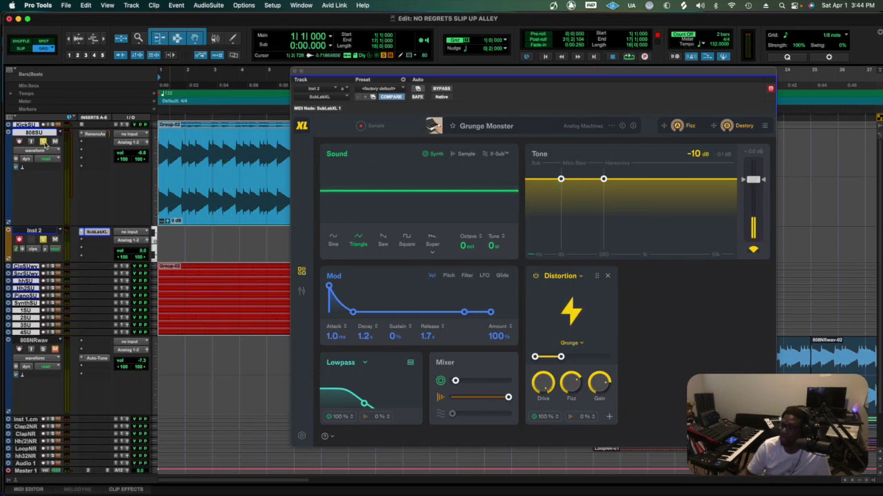
left_click(44, 239)
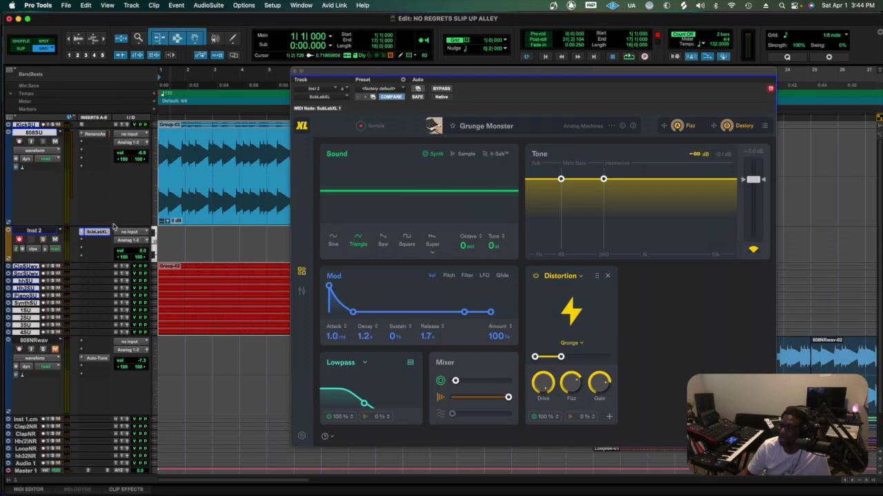
Advance through the SubLabXL presets to load Chest Exploder
left_click(633, 126)
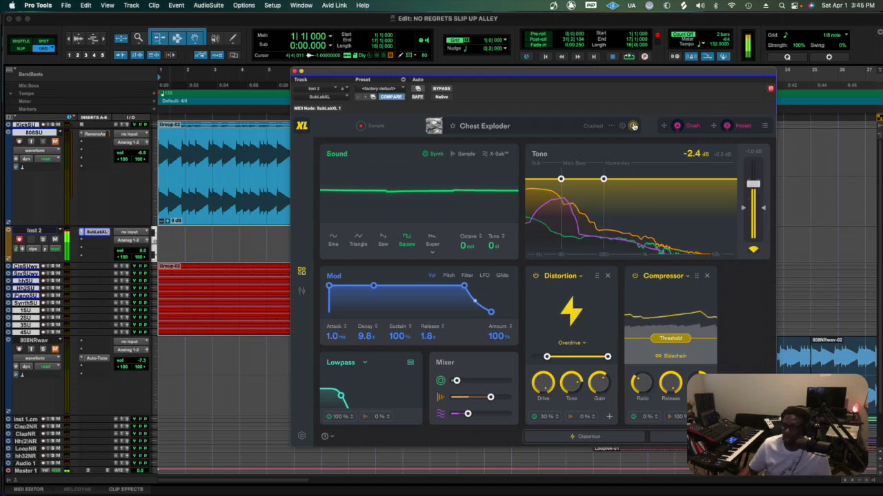
left_click(633, 125)
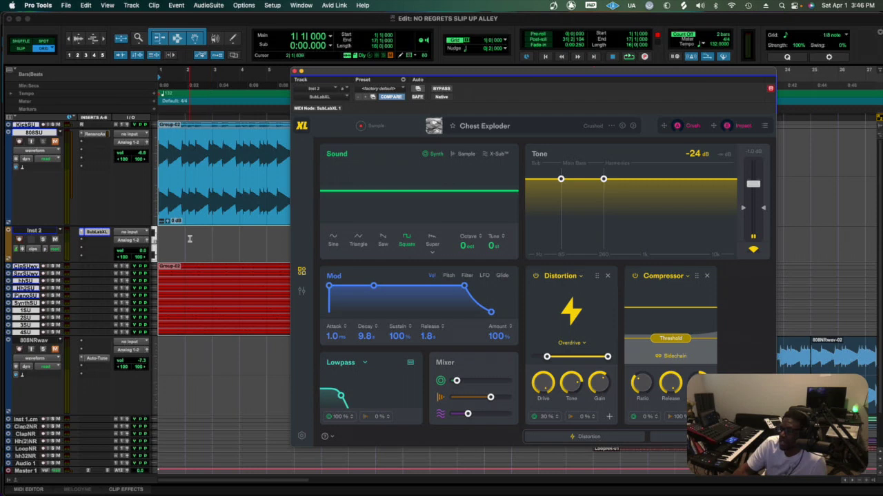
Move the SubLabXL window aside to expose the clips, and place it just below the timeline rulers beside the track controls
scroll(289, 213, "down", 2)
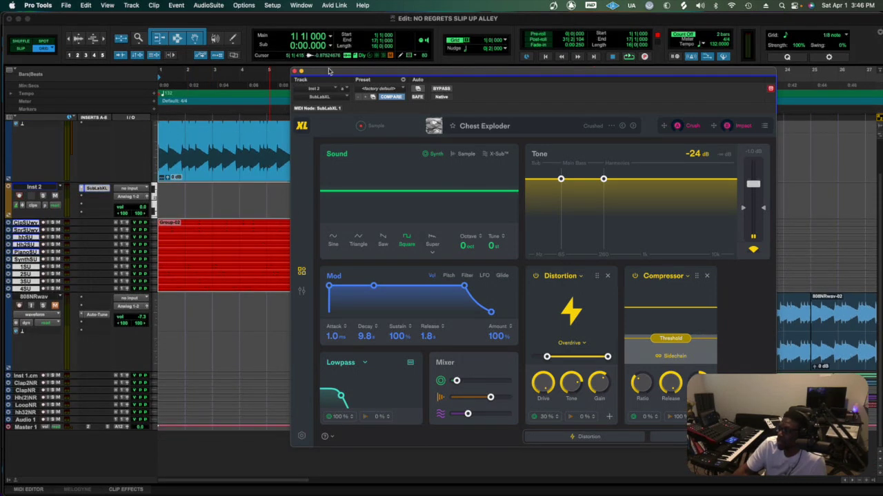
left_click_drag(328, 71, 490, 368)
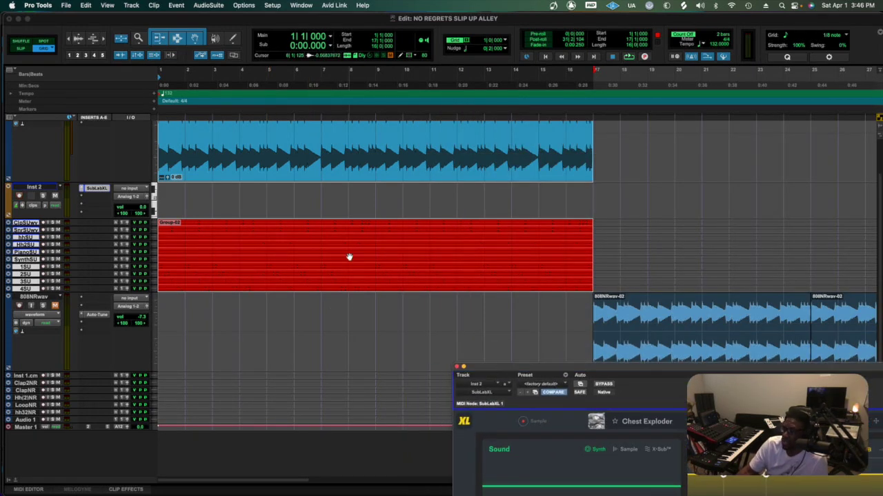
left_click_drag(529, 369, 286, 134)
scroll(198, 186, "up", 2)
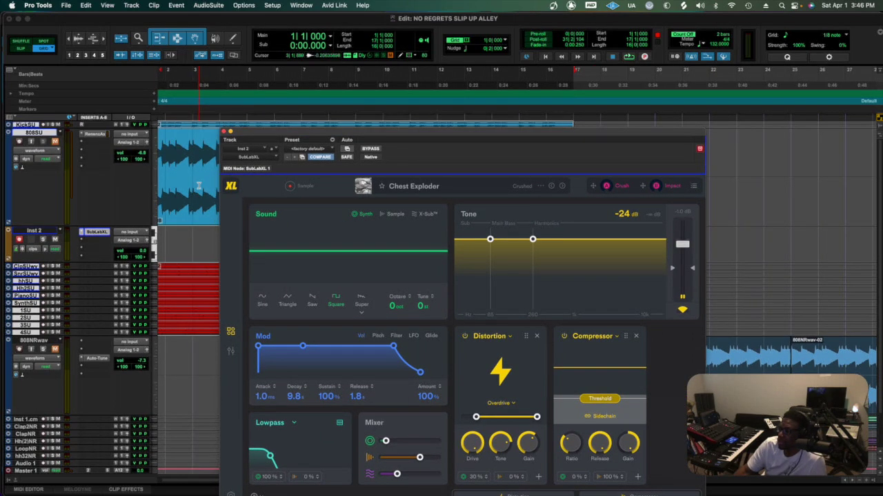
Load the Latex preset in SubLabXL and move its window clear of the track controls and the first bars of clips
left_click_drag(307, 136, 306, 177)
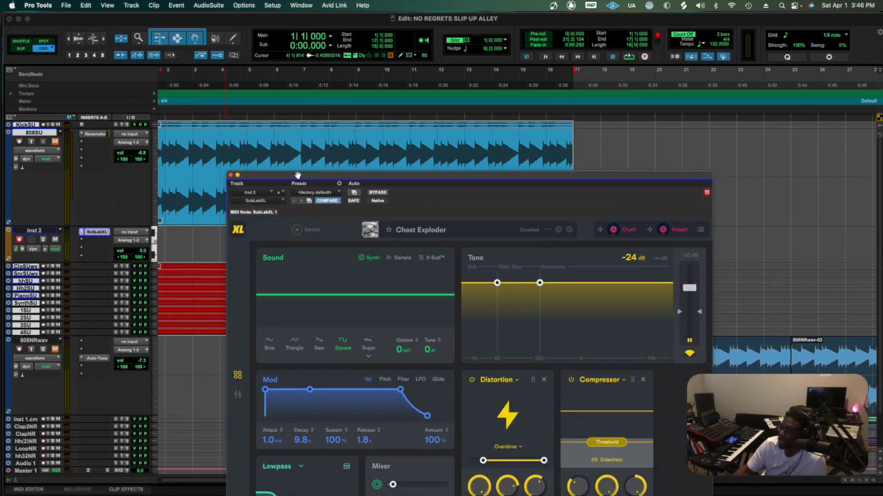
left_click_drag(297, 176, 250, 97)
left_click(514, 148)
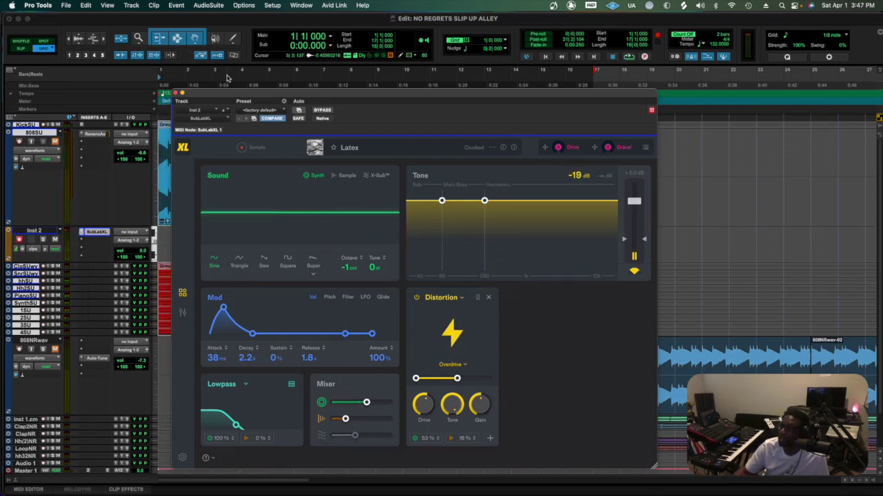
left_click_drag(237, 97, 486, 138)
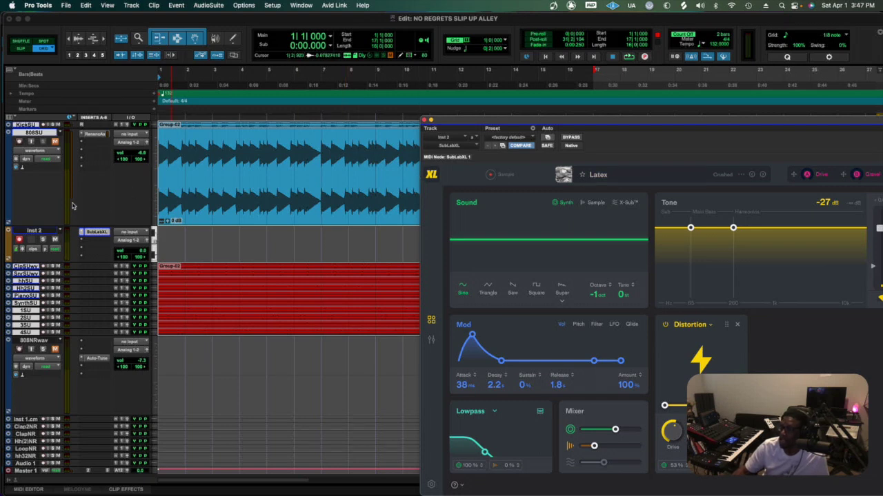
Create a click track and play the session from bar 1 to check it
scroll(73, 205, "right", 1)
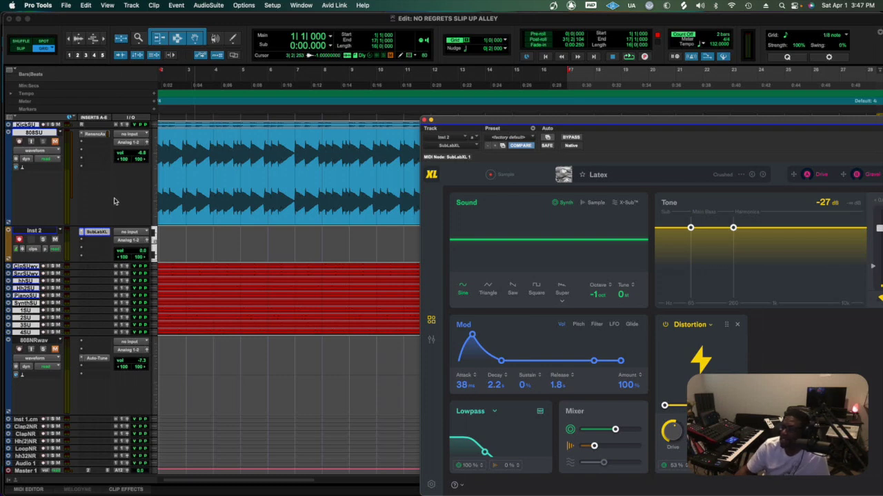
left_click(131, 6)
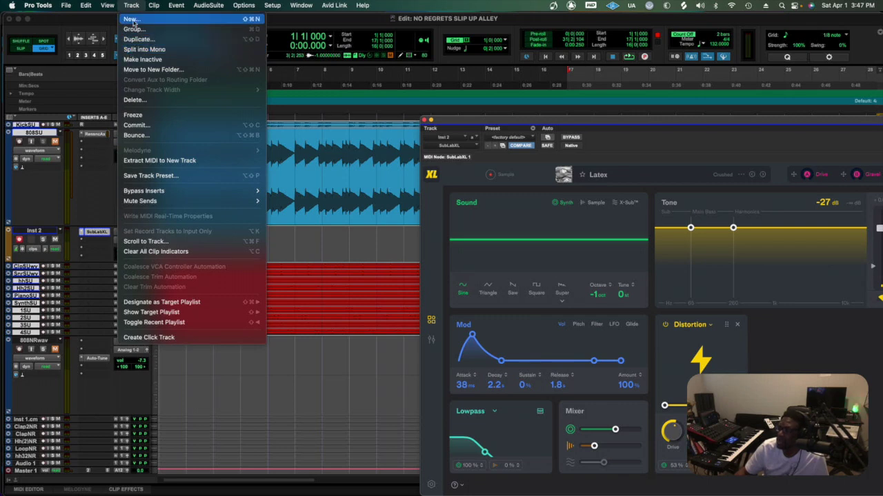
mouse_move(107, 5)
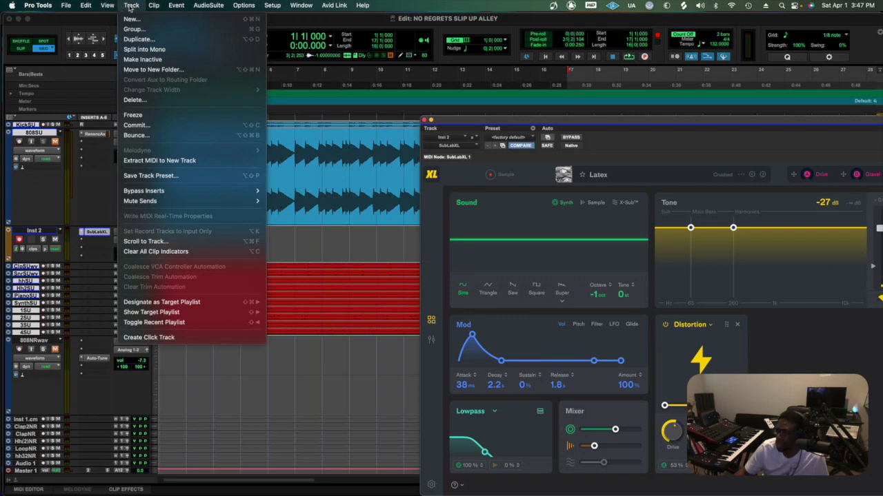
left_click(152, 335)
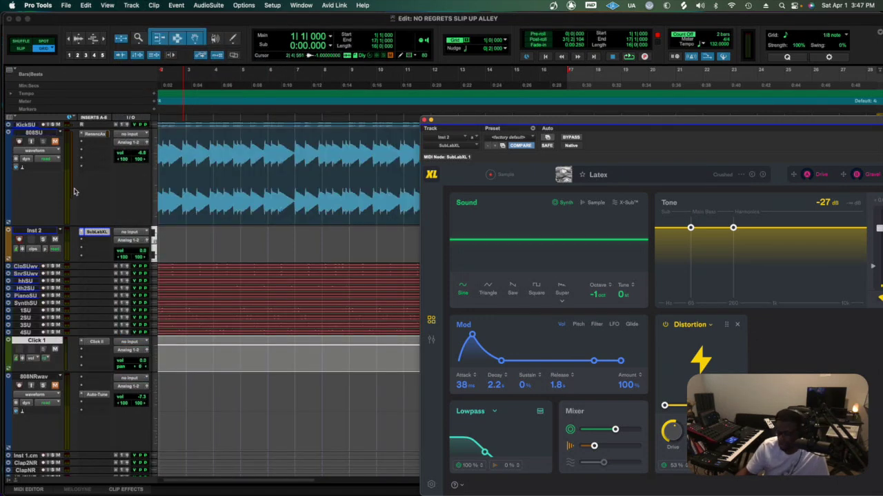
key("space")
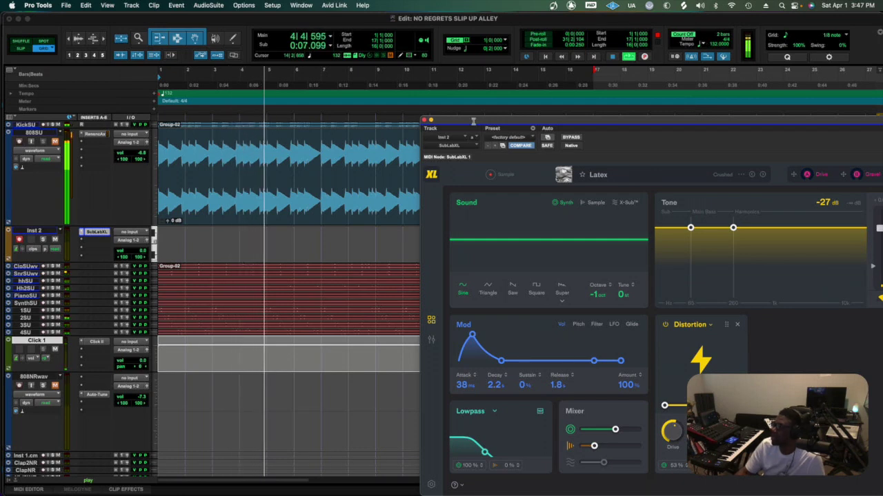
key("space")
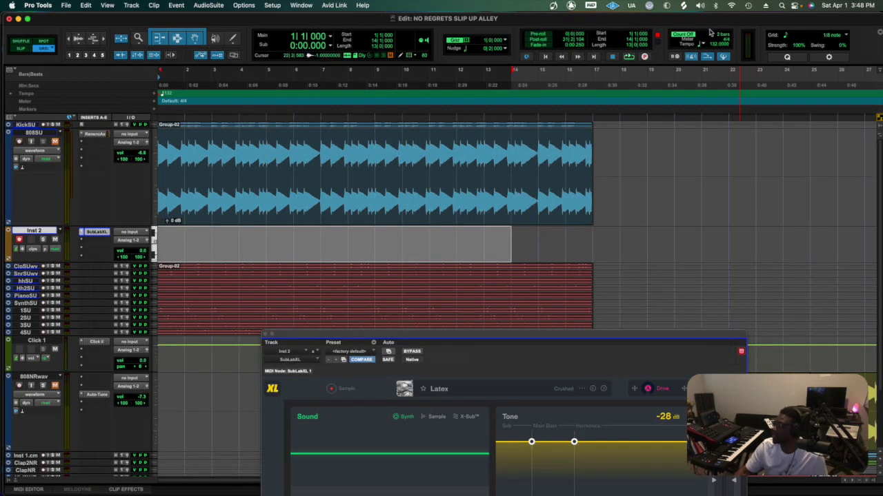
Show the Transport window below the clips and set the countoff to 1 bar in the Click/Countoff Options
left_click(302, 5)
left_click(304, 186)
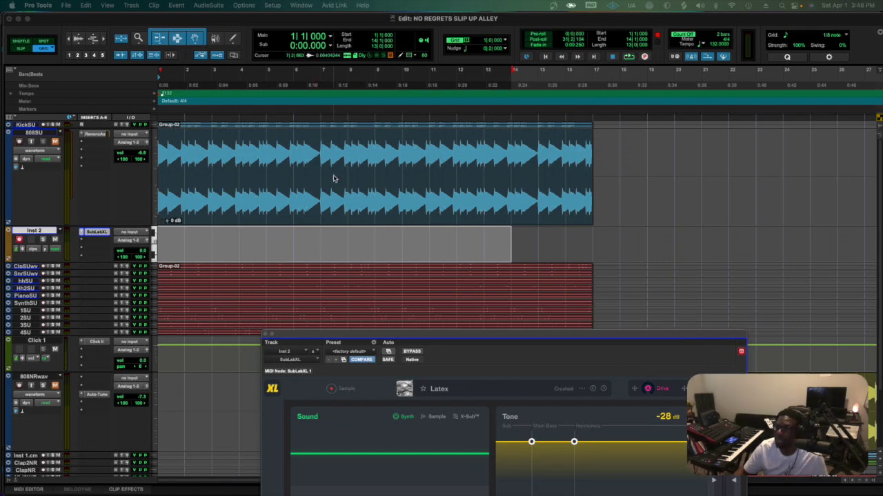
left_click_drag(1, 310, 196, 375)
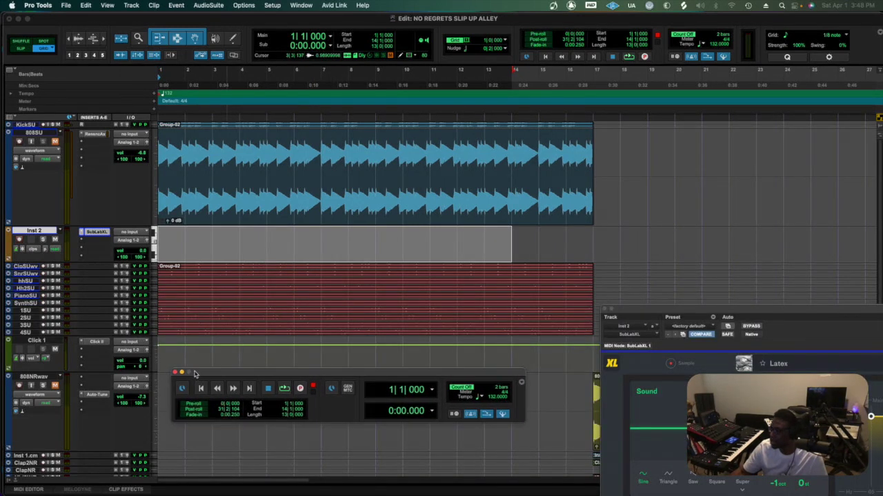
double_click(498, 389)
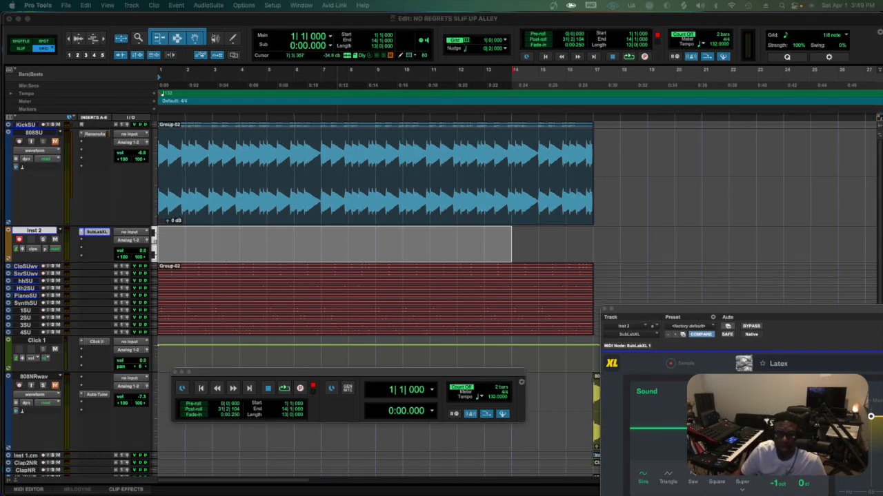
left_click_drag(0, 246, 203, 261)
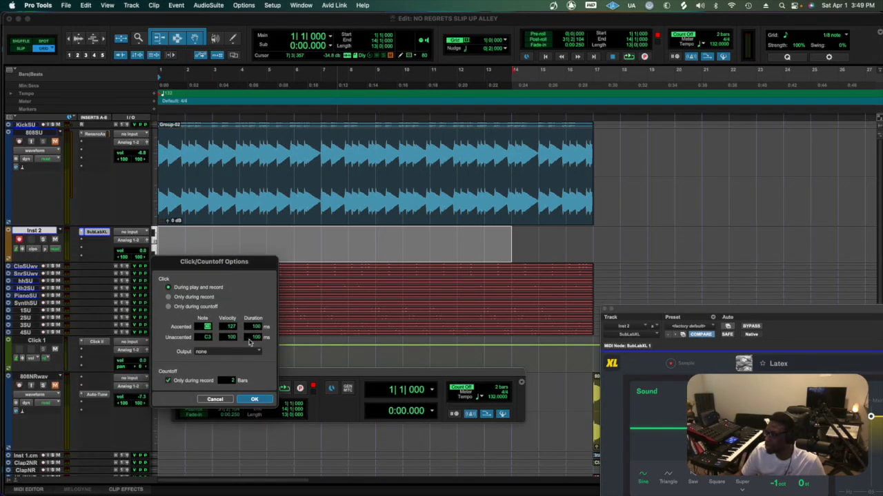
left_click(228, 380)
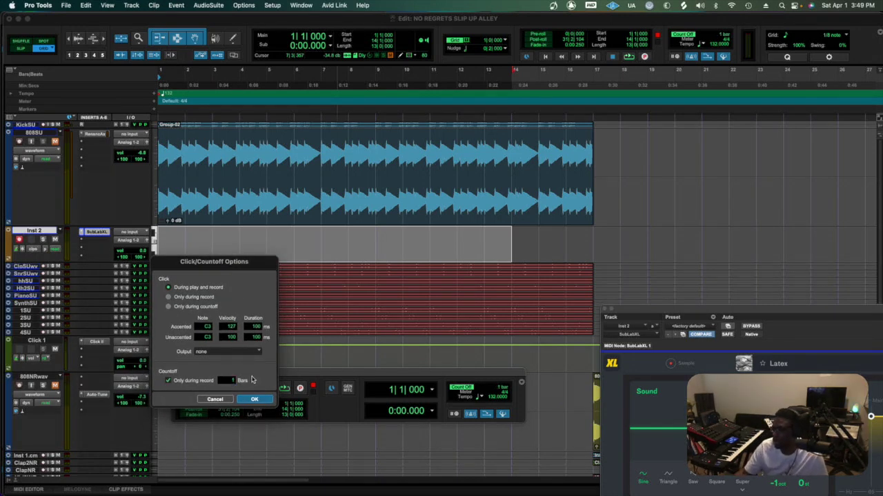
left_click(252, 400)
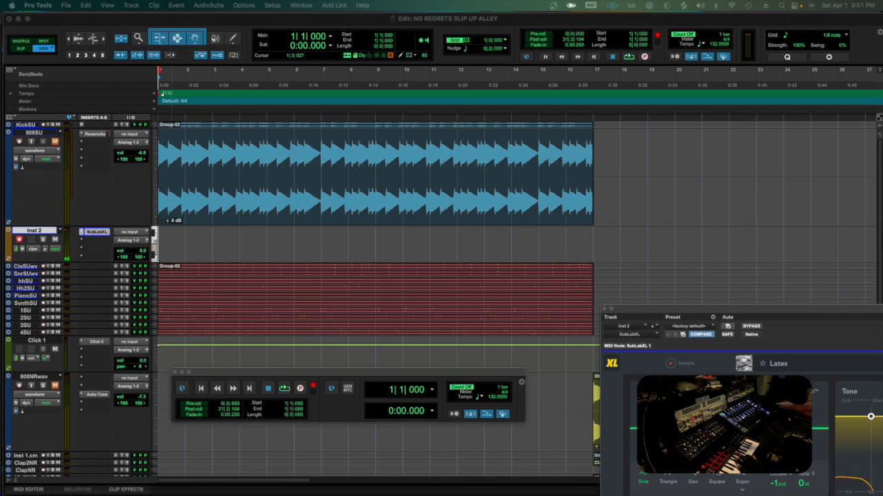
Record a SubLabXL 808 performance as MIDI on the Inst 2 track from bar 1 to just past the end of the clip groups
key("super+space")
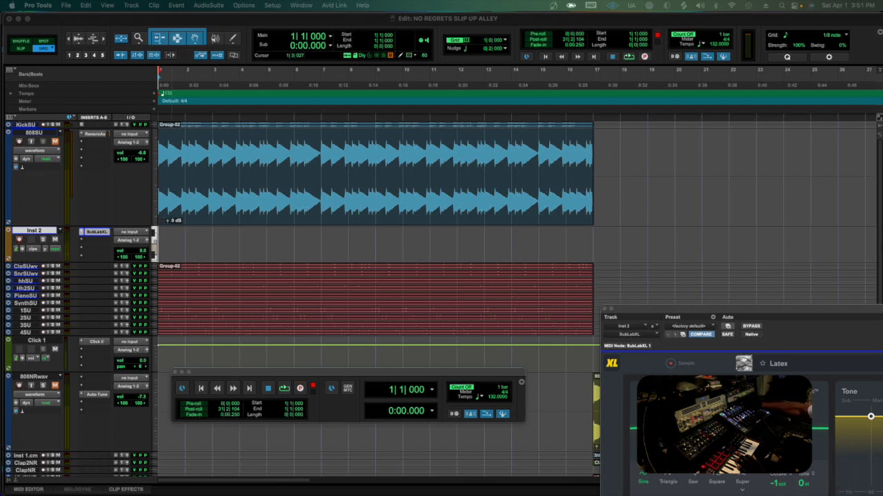
key("space")
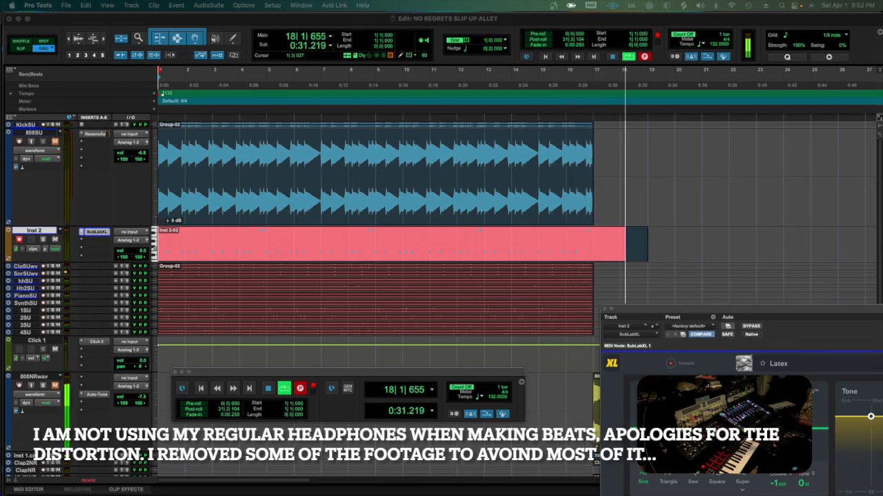
key("space")
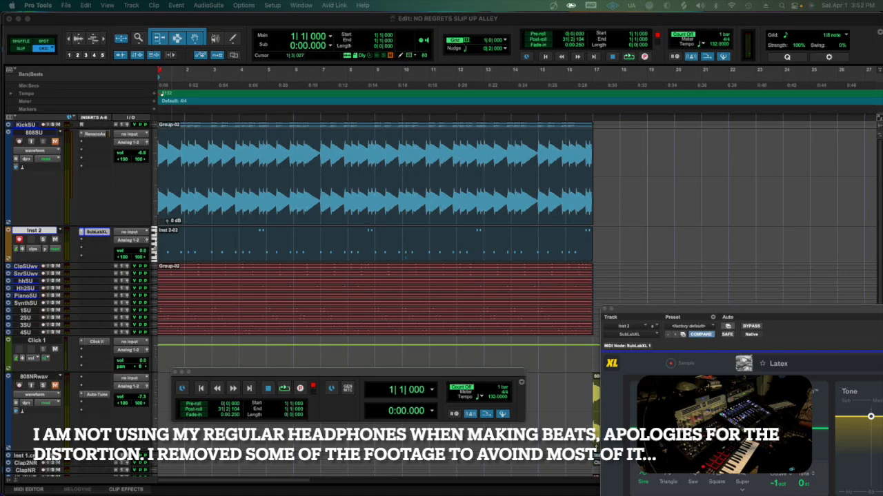
Examine the recorded Inst 2 clip in the MIDI Editor and play it back from bar 1 in the Edit window
left_click(221, 250)
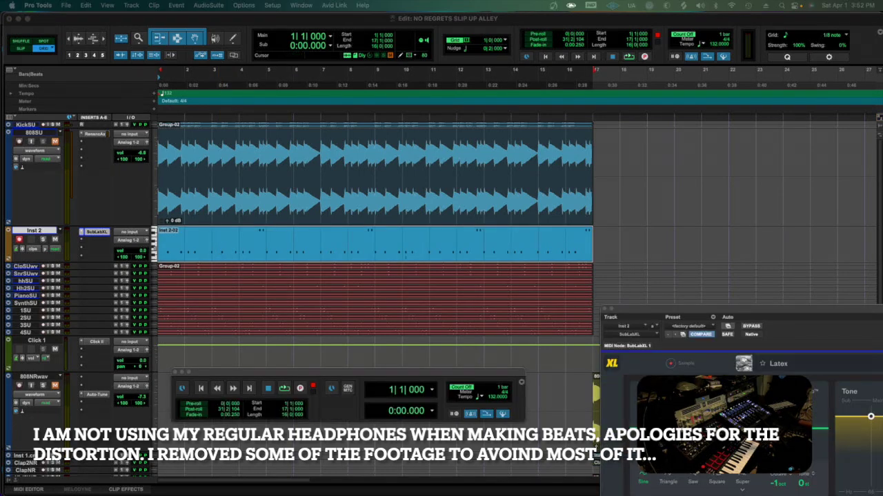
left_click_drag(0, 138, 274, 76)
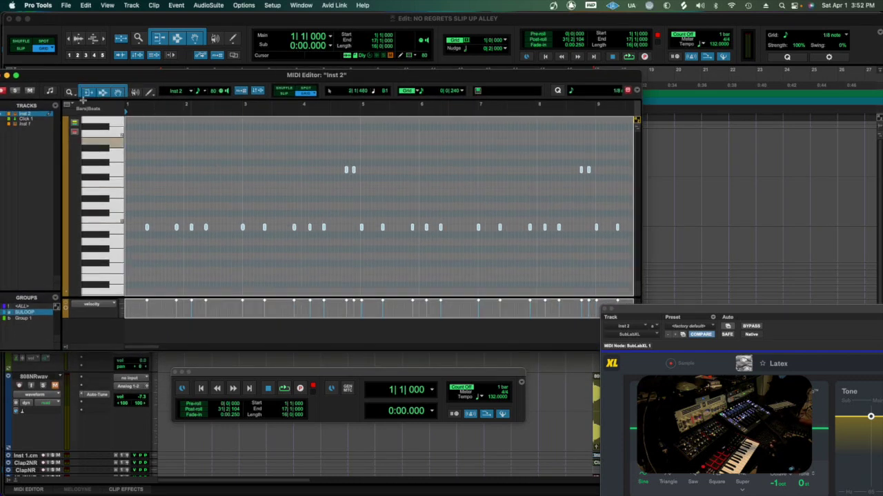
left_click_drag(88, 78, 452, 106)
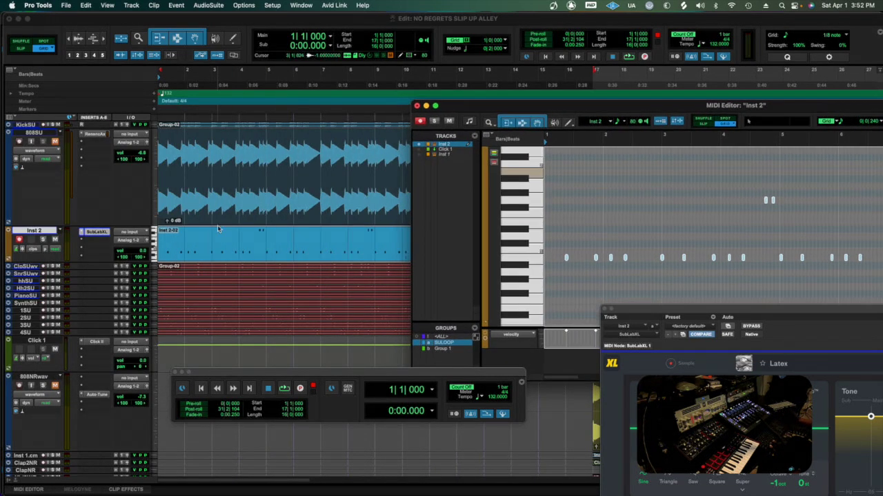
left_click(210, 248)
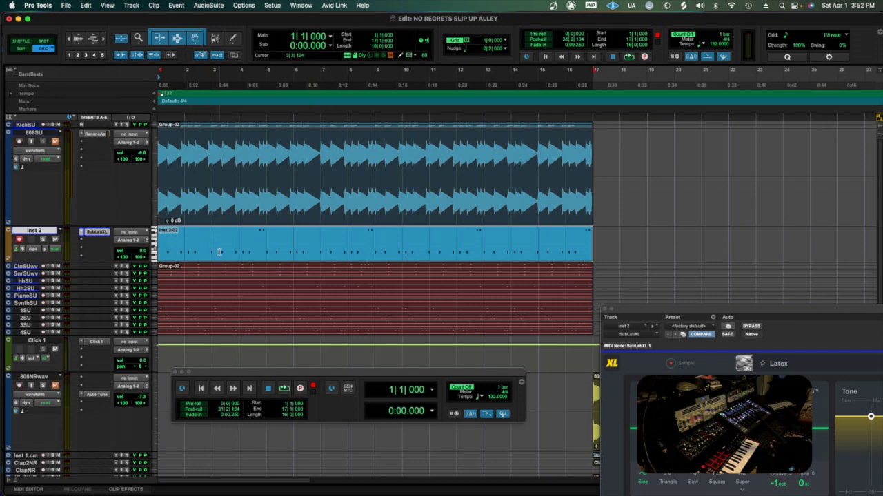
key("space")
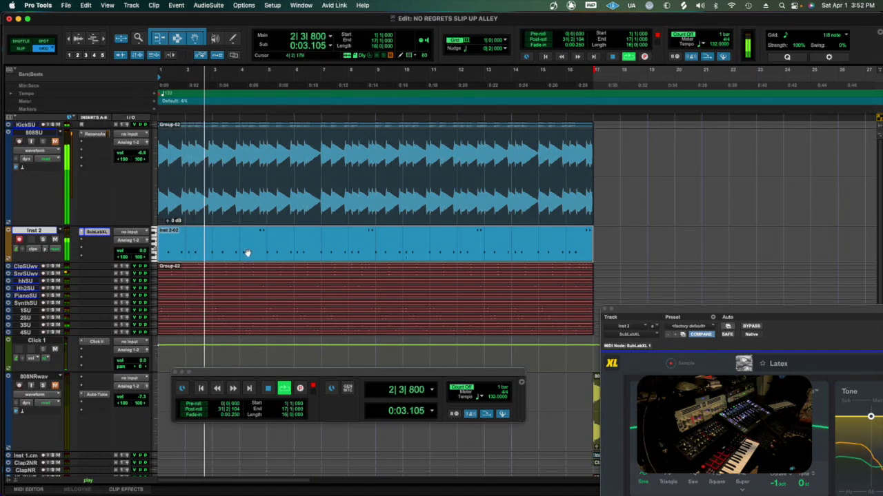
key("space")
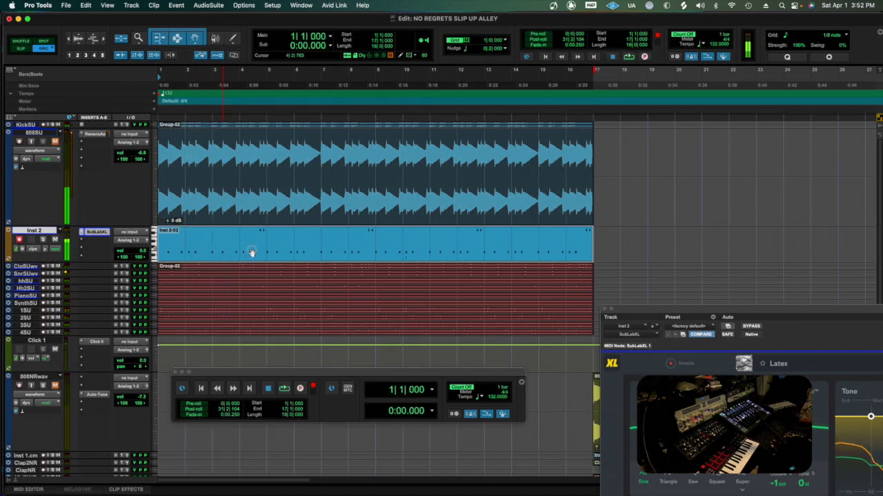
Open the Inst 2 clip in the MIDI Editor and copy its first note to 1|1|000 at the same pitch
double_click(252, 252)
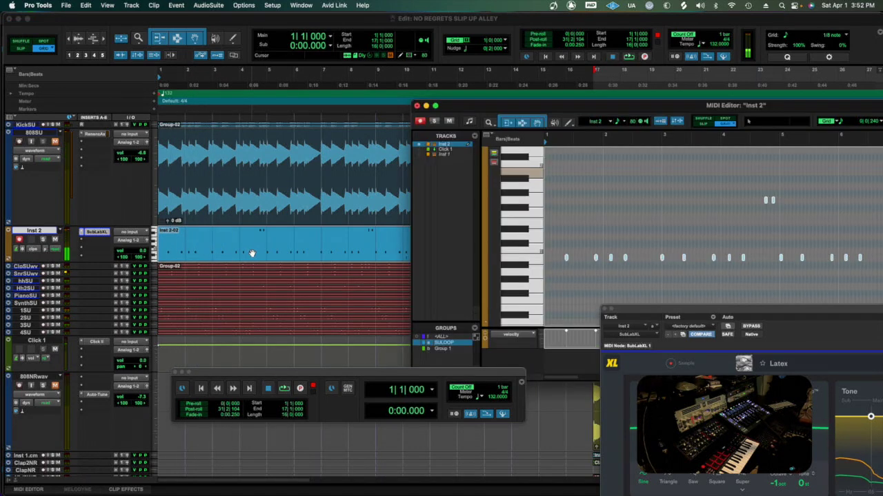
left_click(568, 253)
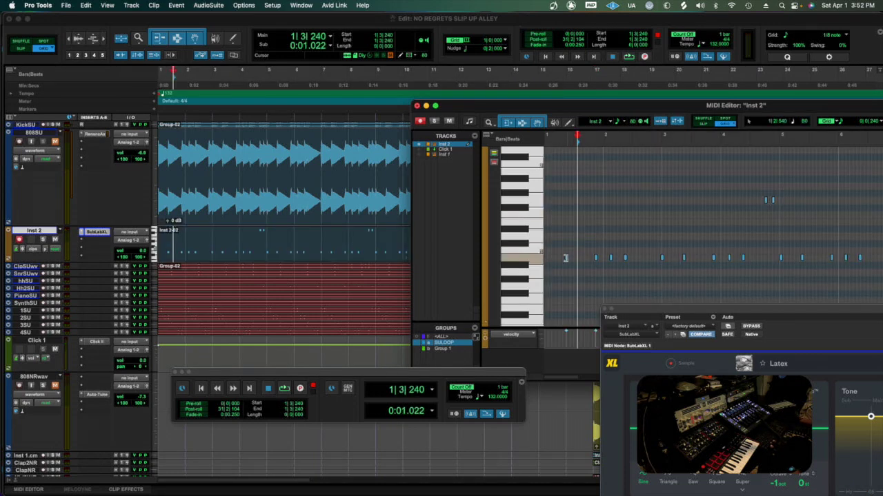
left_click(566, 258)
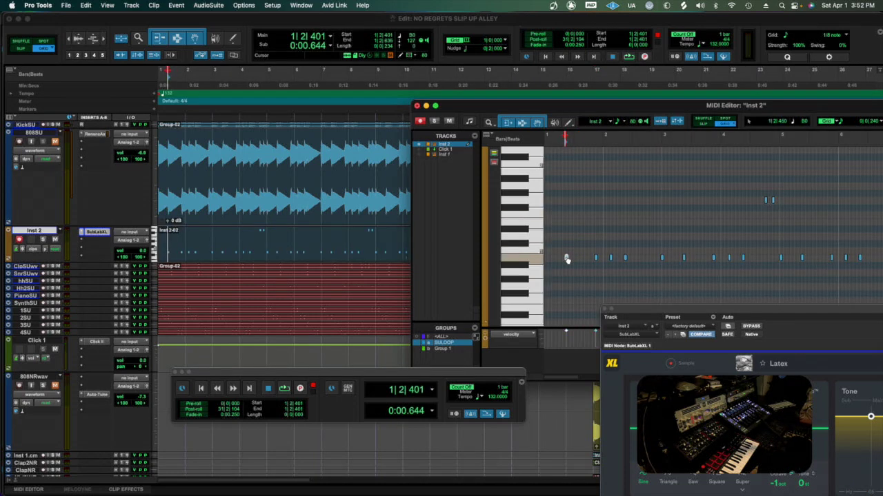
left_click_drag(566, 257, 546, 258)
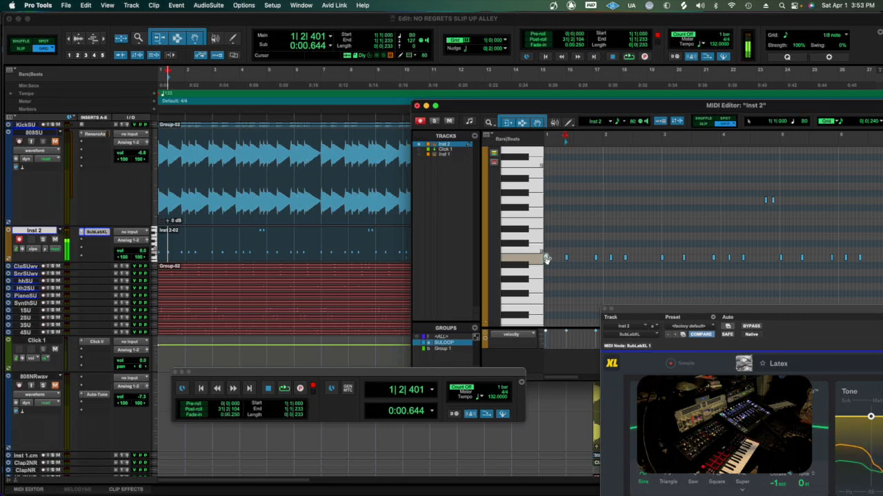
Play the edited Inst 2 part from bar 1 and check its notes and velocities with the MIDI Editor moved fully into view
key("space")
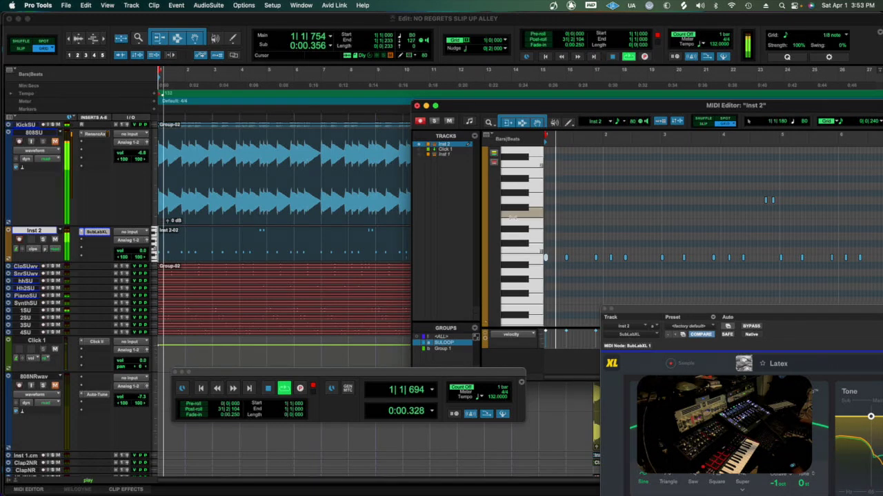
left_click_drag(501, 106, 163, 64)
left_click_drag(160, 62, 159, 62)
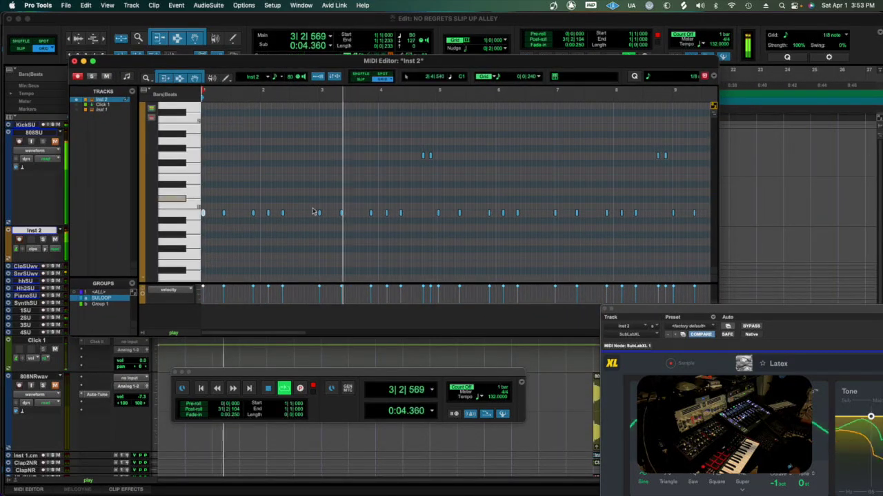
key("space")
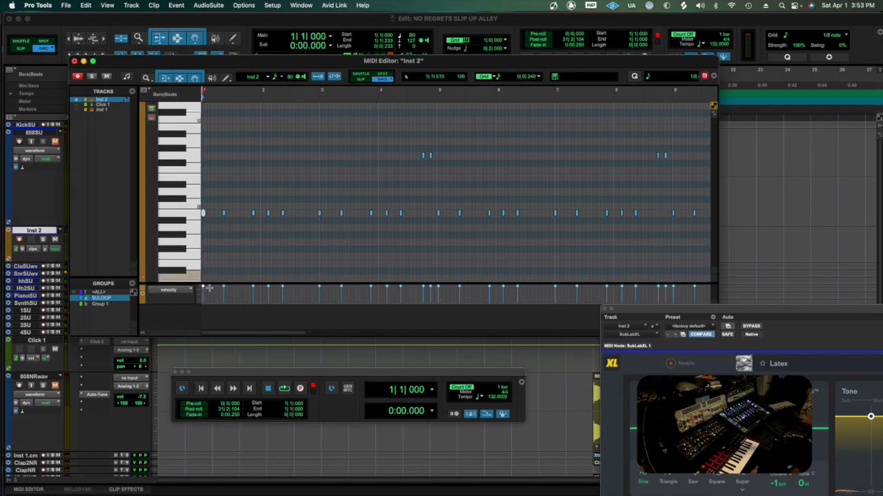
left_click_drag(203, 288, 205, 287)
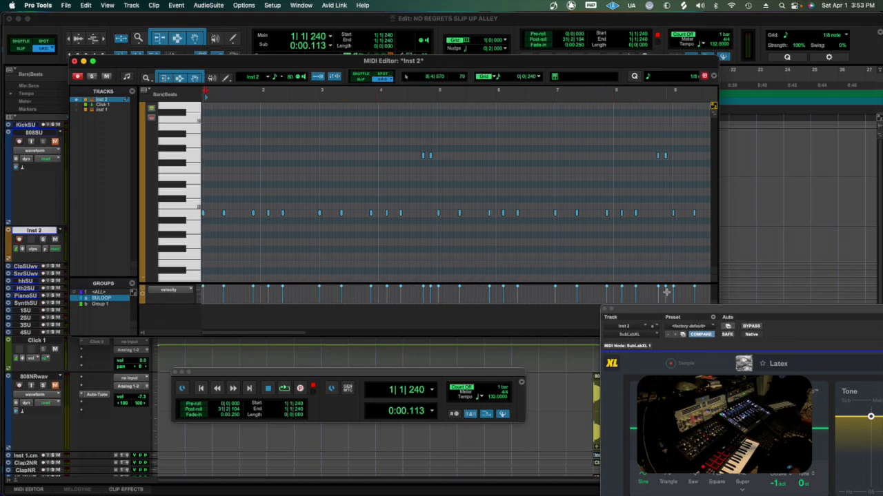
Examine the Quantize event operation for the Inst 2 clip, including its note-value grids and MPC Style Grooves, without applying it
left_click_drag(183, 62, 465, 213)
left_click(235, 249)
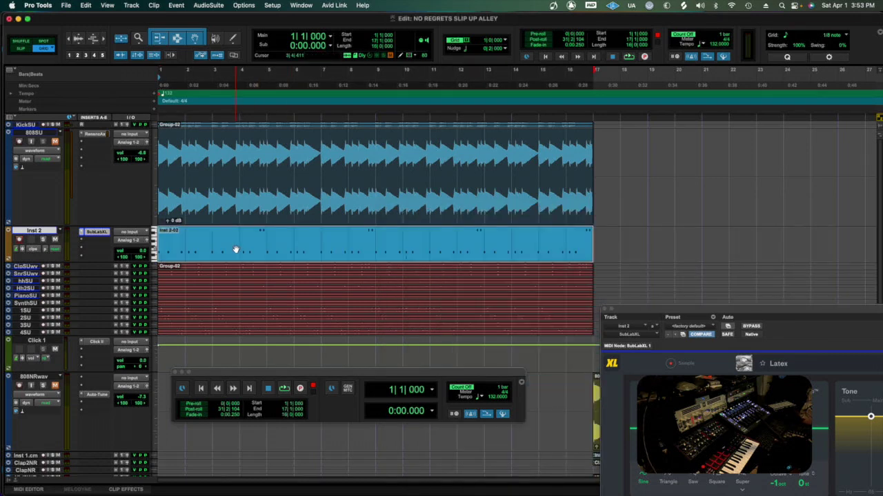
left_click(175, 5)
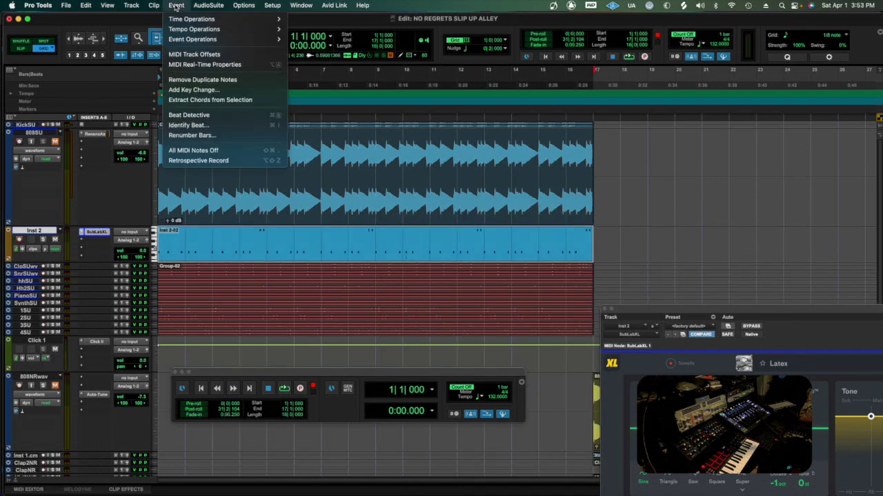
mouse_move(213, 42)
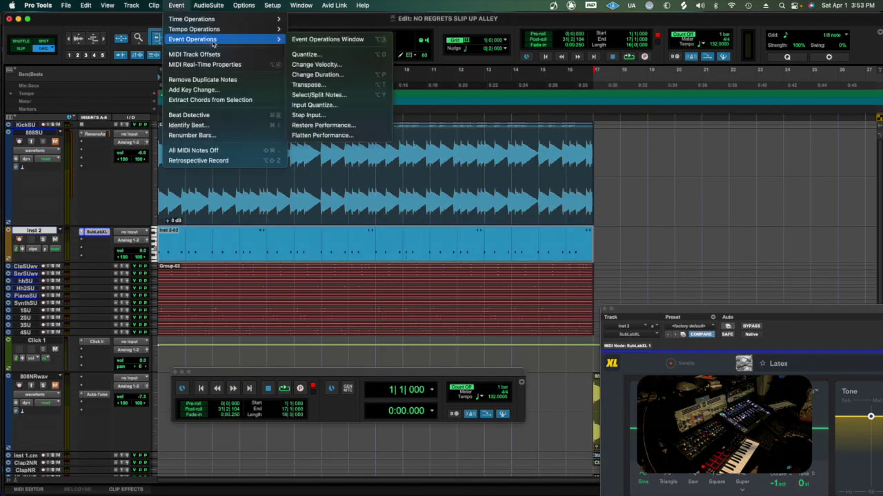
left_click(316, 55)
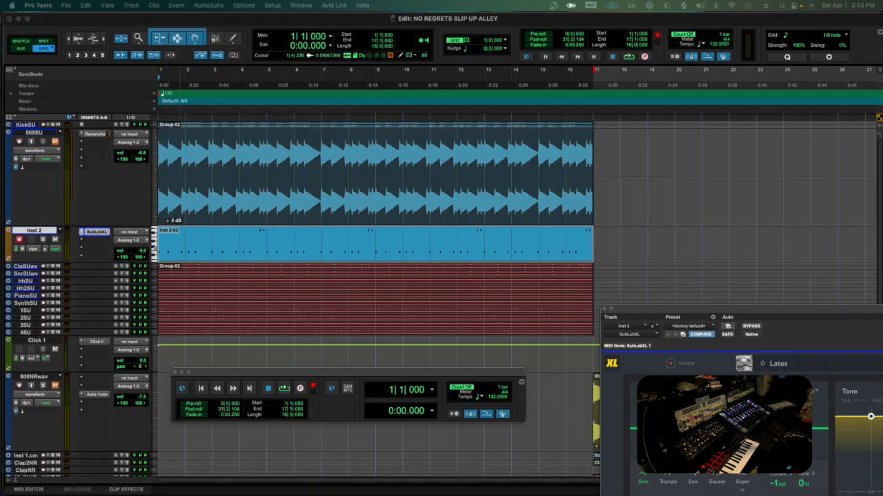
left_click_drag(87, 210, 207, 142)
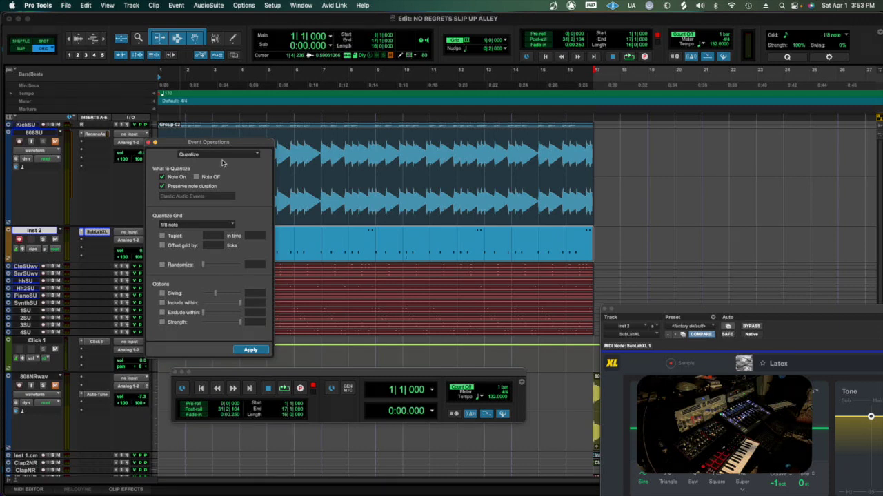
left_click(234, 227)
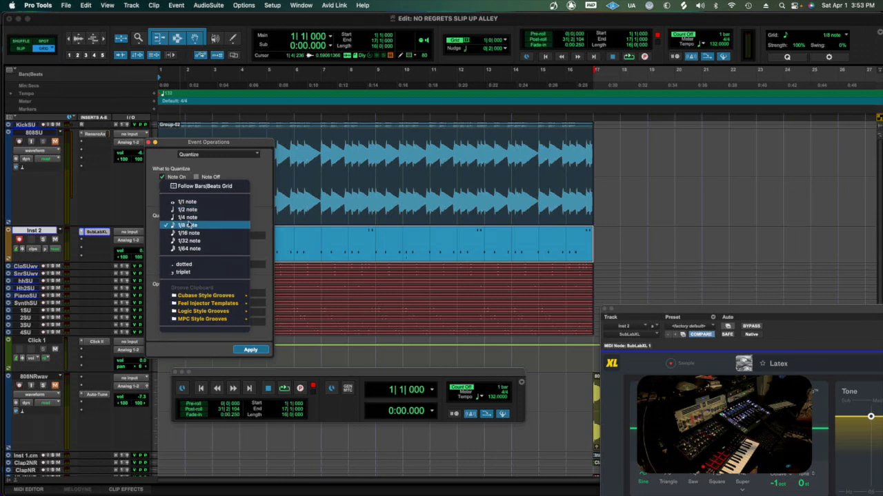
mouse_move(204, 323)
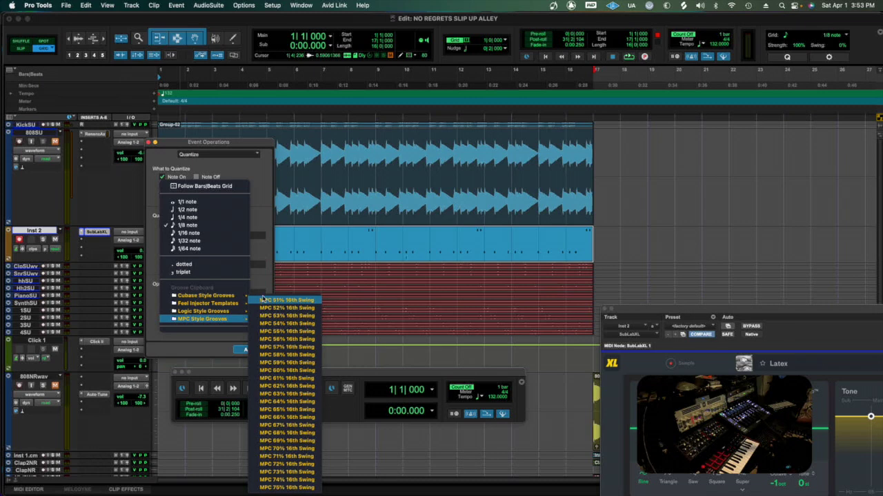
left_click(122, 210)
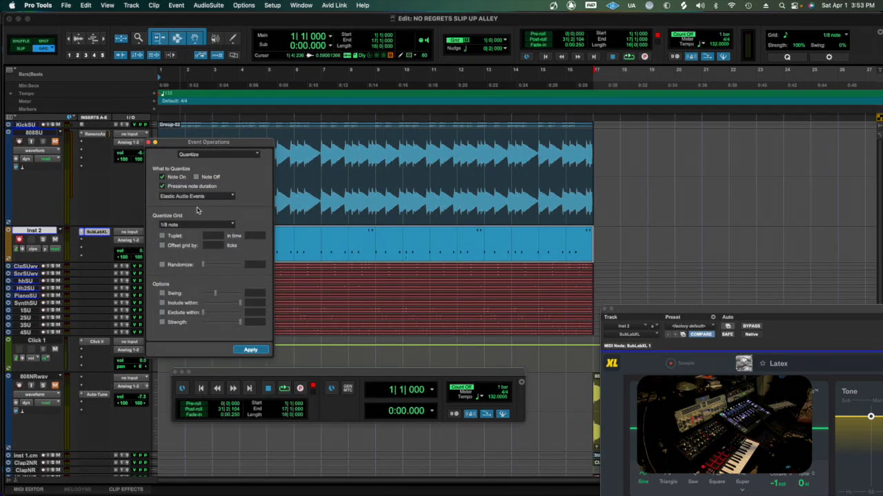
left_click(149, 143)
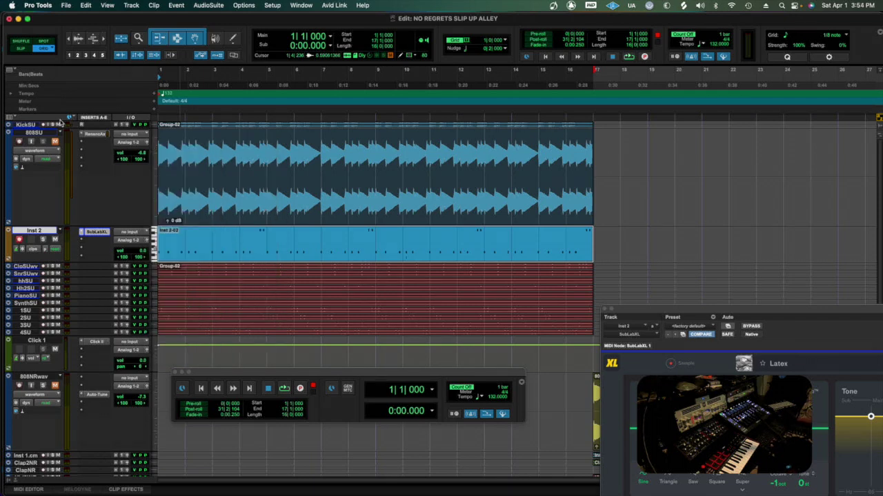
Show the Real-Time Properties column and enable real-time quantizing on the Inst 2 track with a 1/8 note grid
left_click(17, 118)
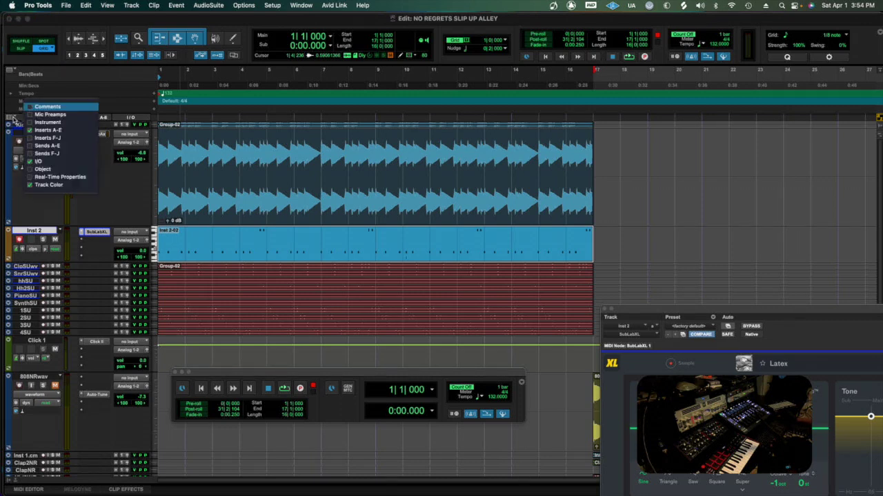
left_click(30, 178)
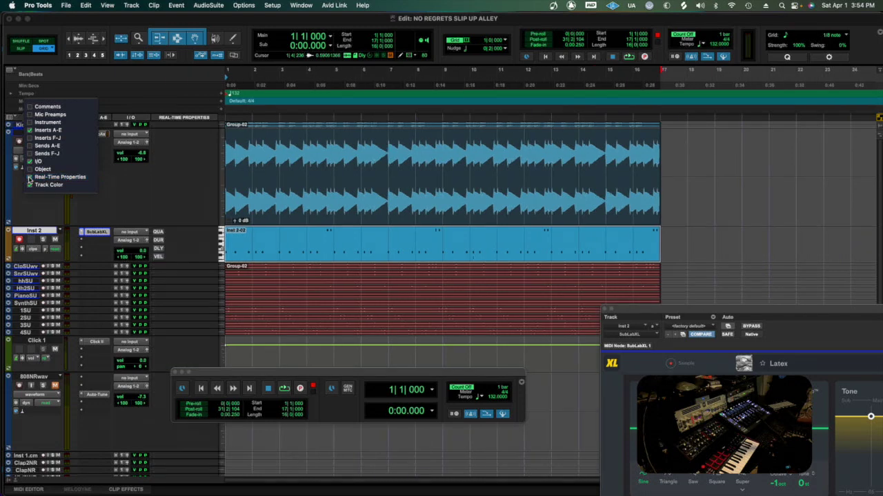
left_click(161, 233)
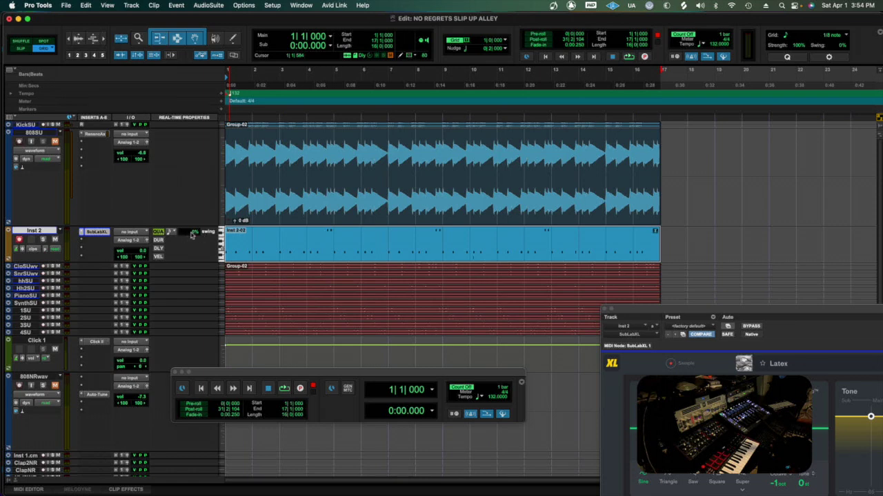
left_click(175, 234)
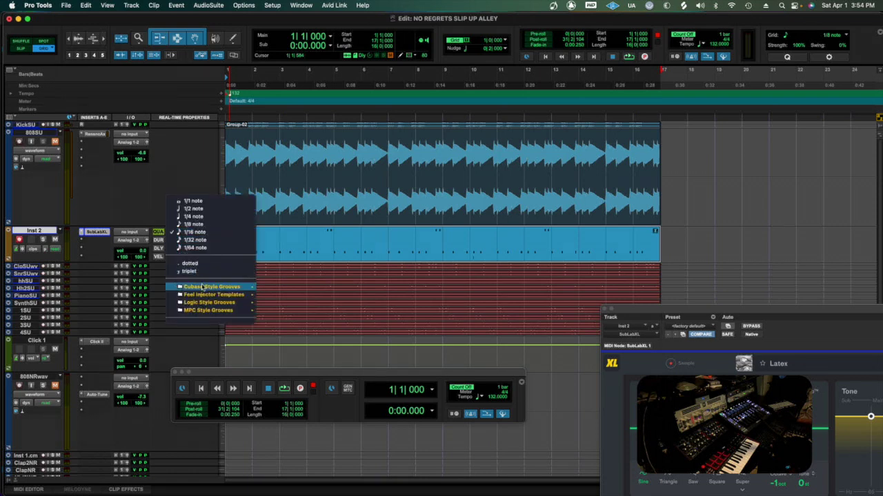
left_click(193, 225)
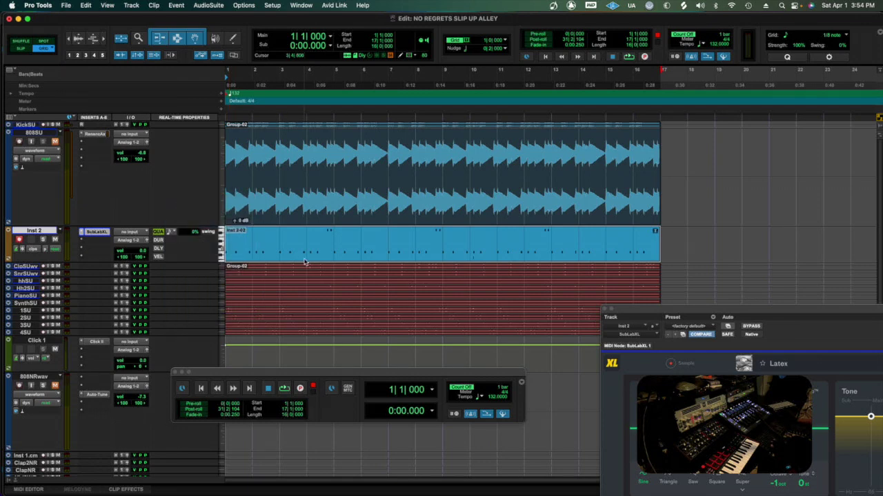
Play the quantized part from bar 1 and set the Inst 2 track volume to -2.0
key("space")
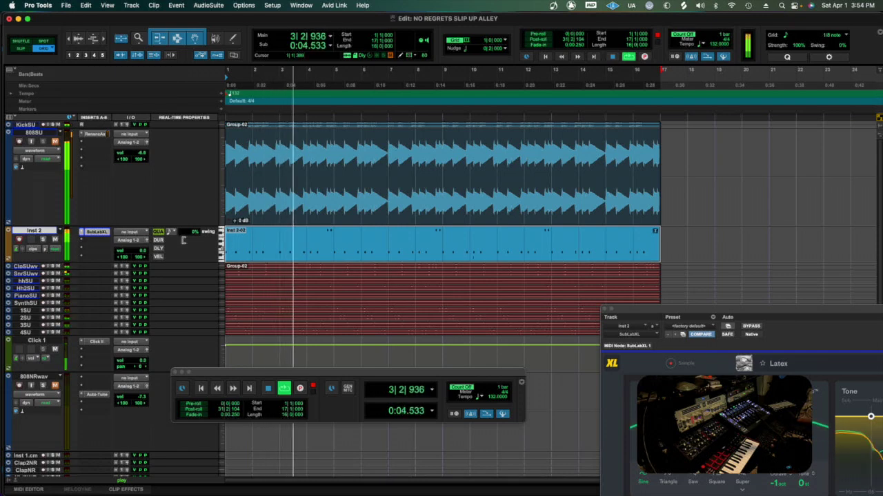
left_click_drag(129, 255, 124, 253)
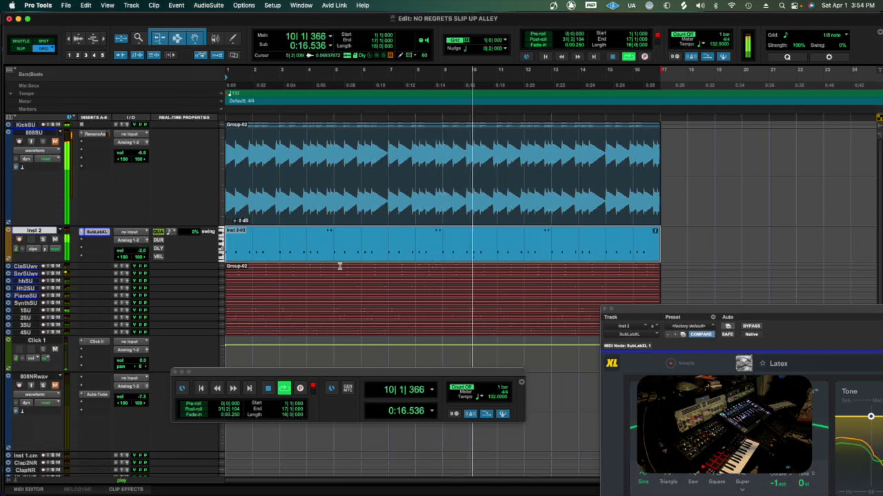
Check the Inst 2 clip's notes through bar 10 for stray hits in the MIDI Editor during playback
double_click(473, 253)
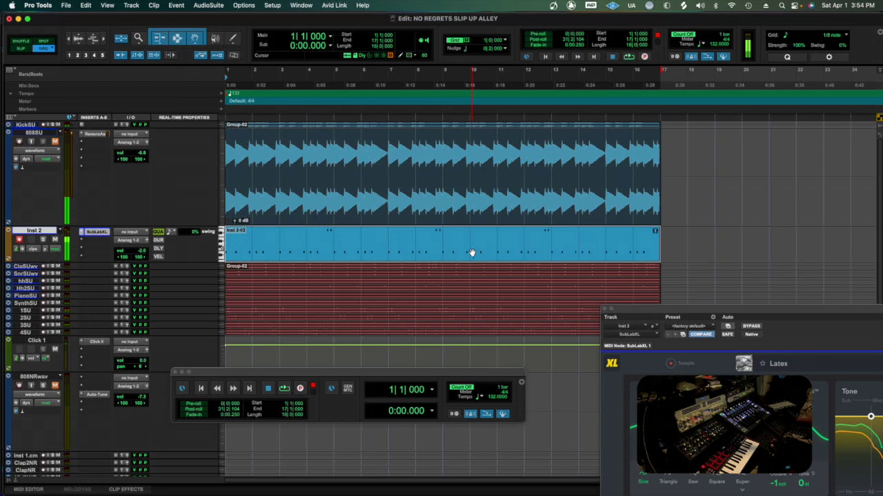
left_click_drag(494, 221, 142, 116)
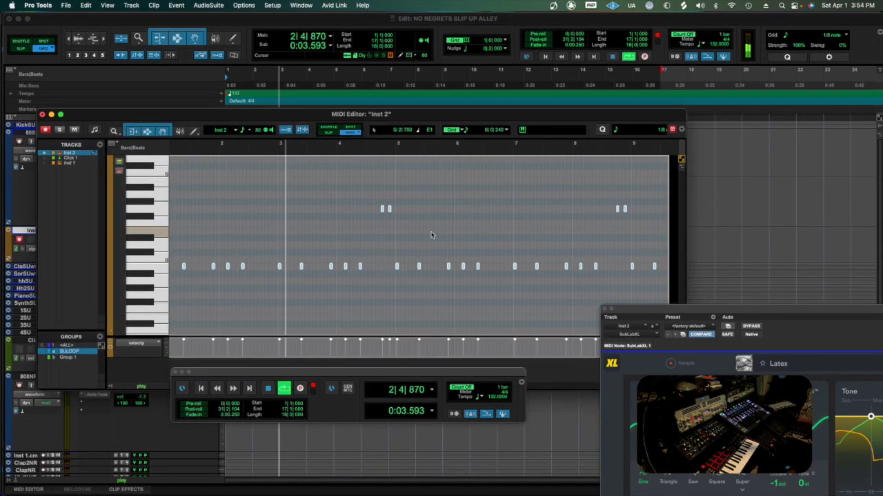
scroll(431, 232, "down", 2)
scroll(430, 232, "right", 3)
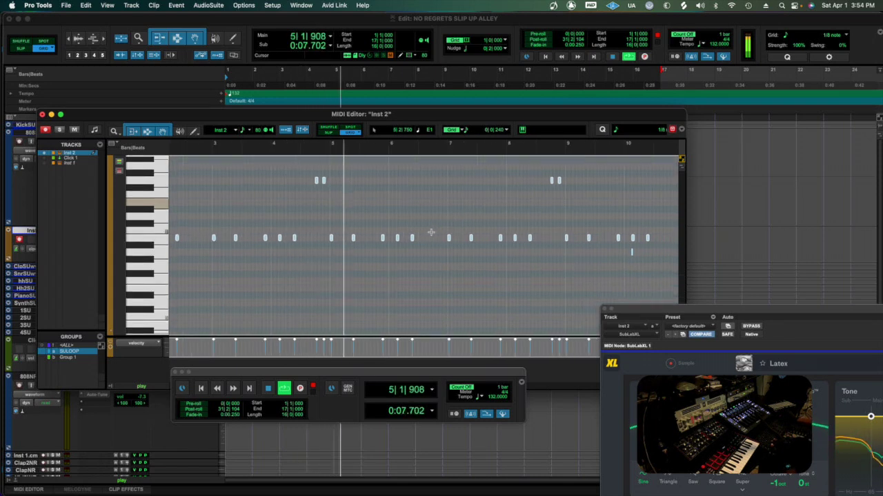
scroll(431, 233, "right", 1)
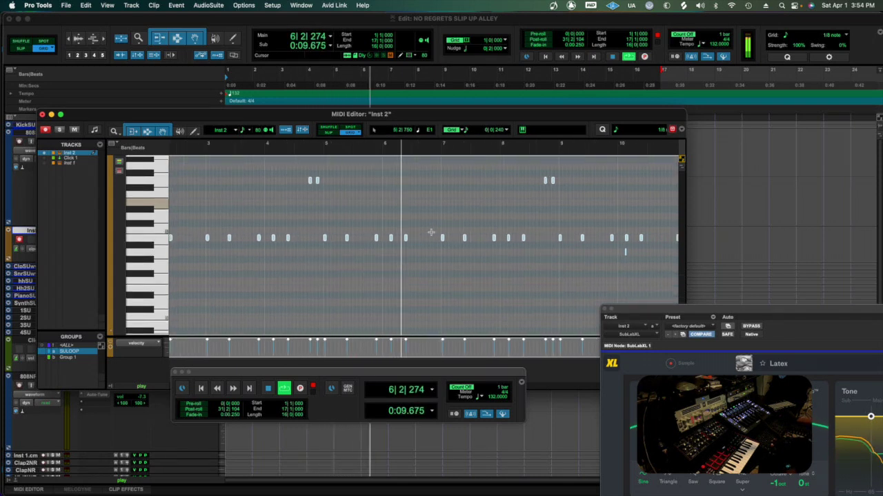
scroll(431, 233, "right", 5)
scroll(431, 232, "right", 1)
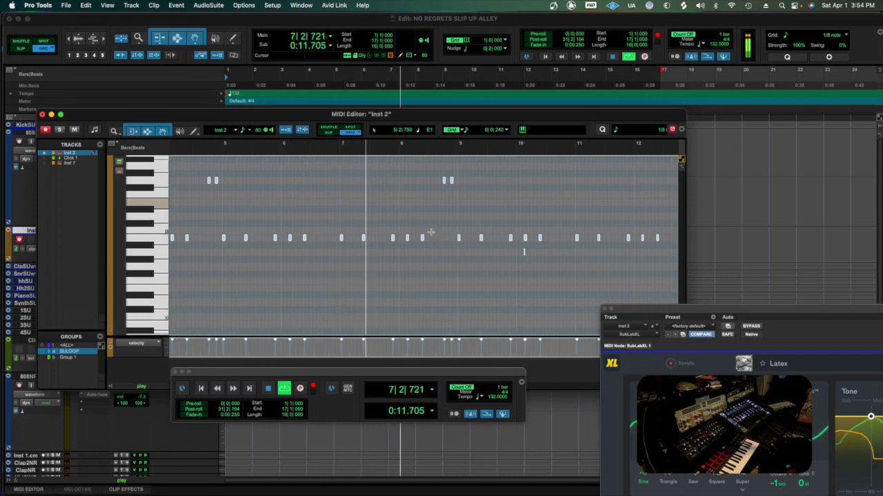
scroll(431, 232, "right", 3)
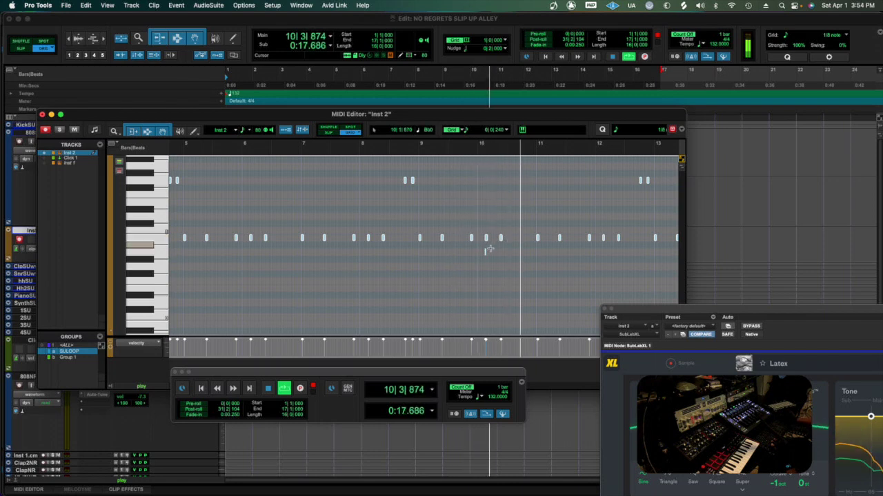
key("space")
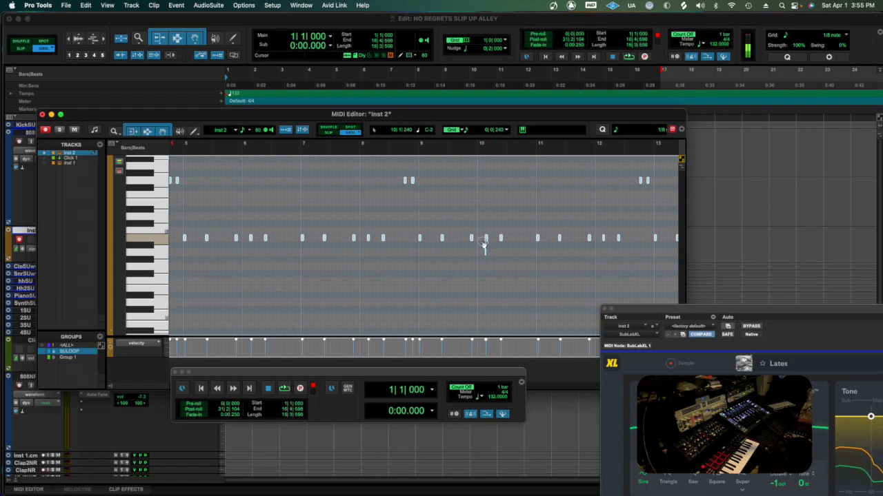
Try an extra note in the main note row just after the start of bar 10
left_click(485, 244)
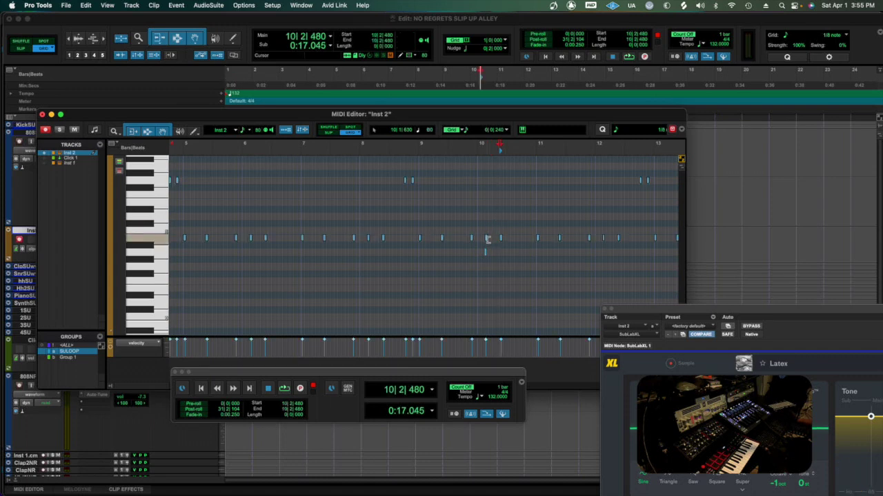
left_click(487, 240)
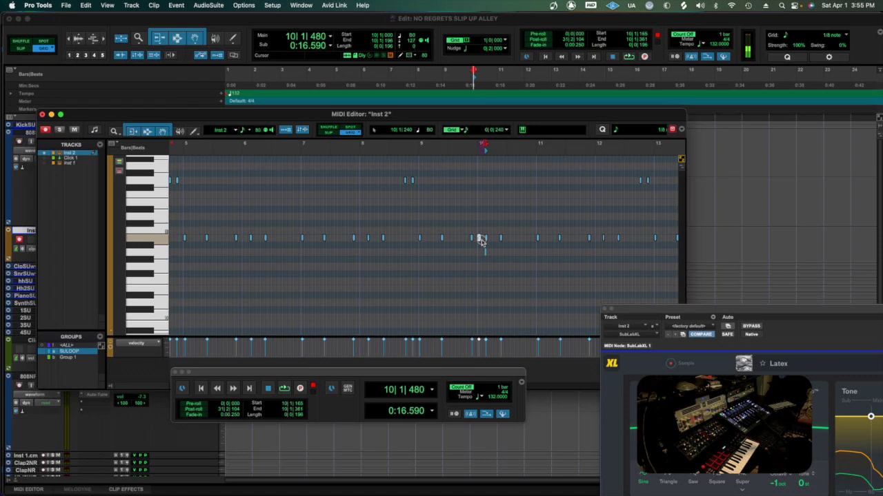
left_click(481, 240)
left_click_drag(496, 253, 461, 256)
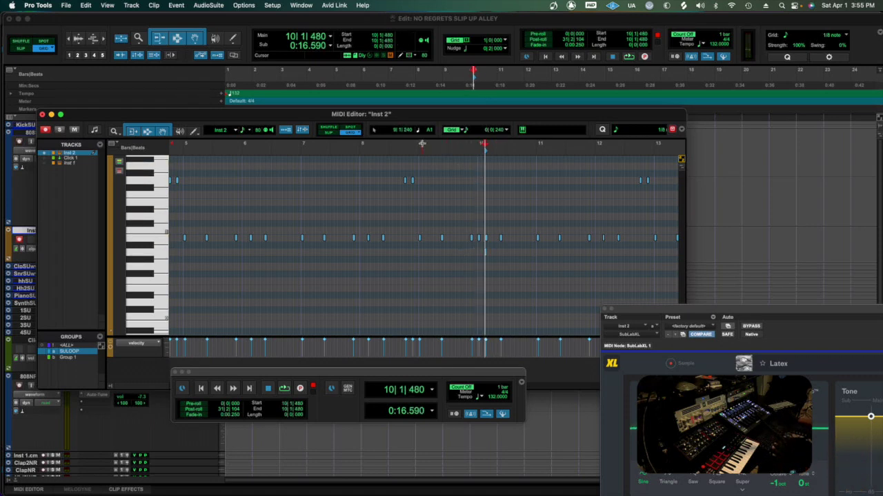
Audition the passage leading into bar 10 and delete the extra note from the main note row
key("space")
left_click(400, 152)
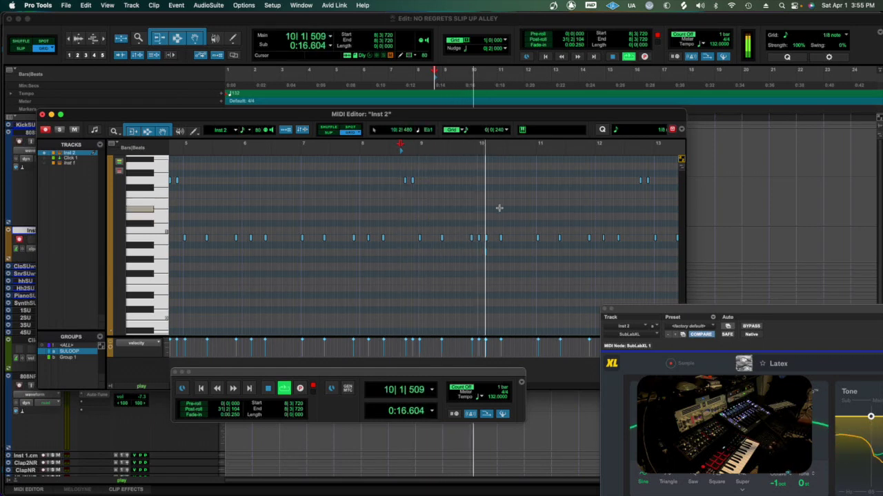
key("space")
left_click(419, 151)
key("space")
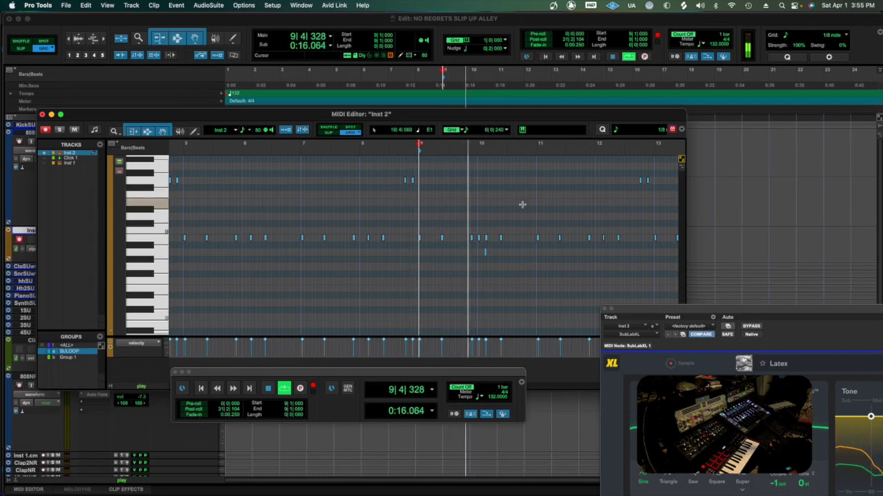
key("space")
left_click(482, 238)
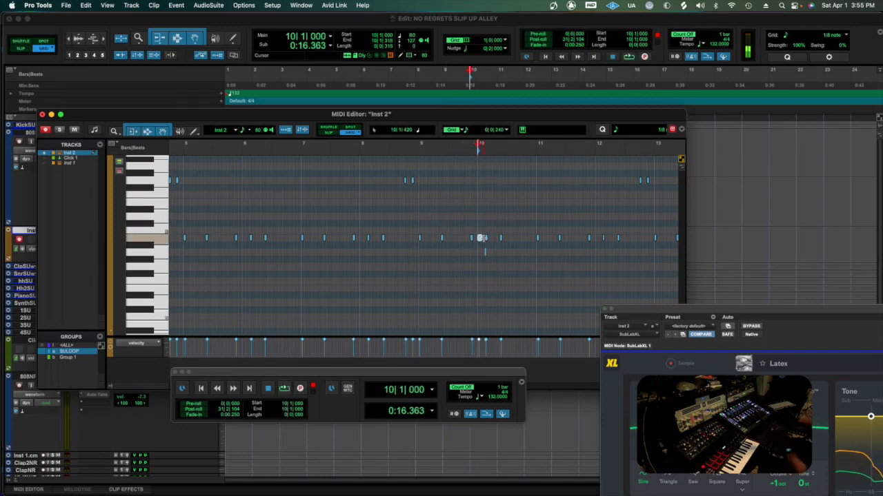
key("Delete")
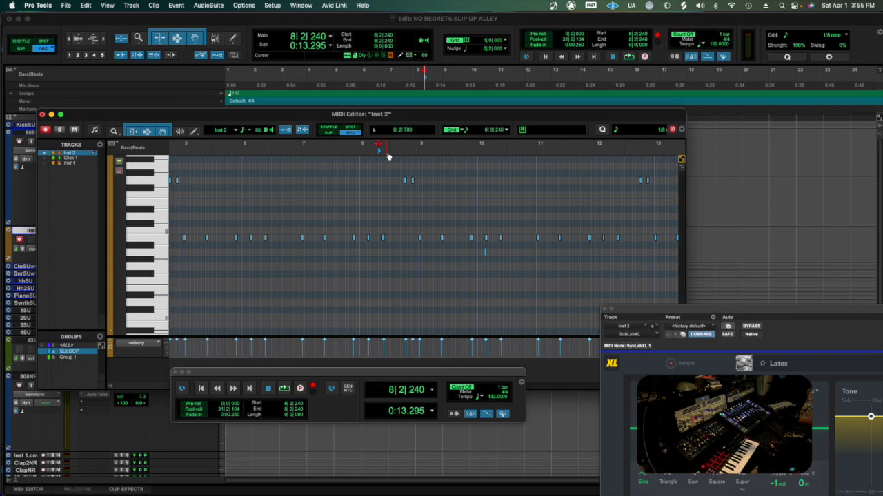
Replay the passage from 8|2|240 and delete the stray A0 note at 10|1|480
key("space")
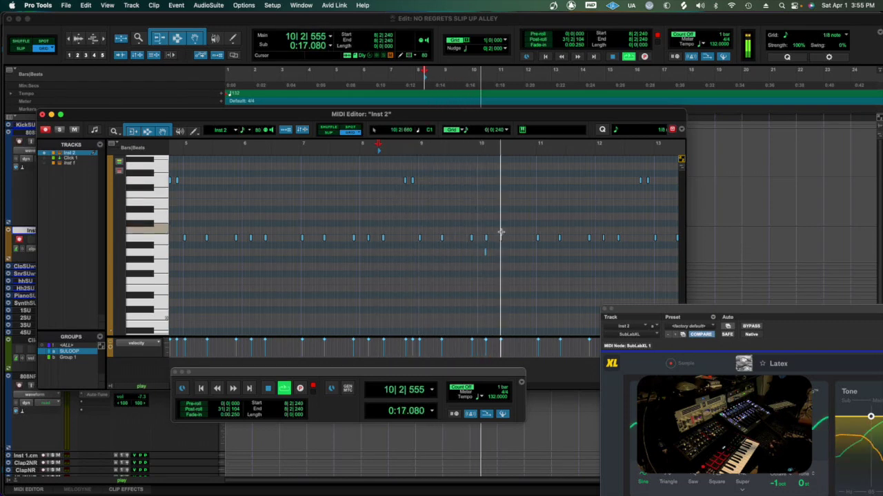
left_click(485, 252)
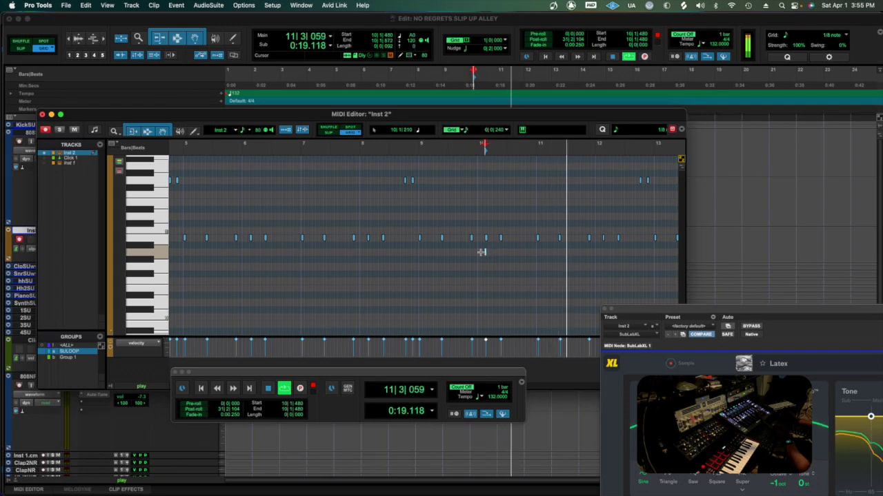
Play the cleaned part from 8|4|720 through its end and move the SubLabXL window clear of the MIDI Editor
left_click(415, 147)
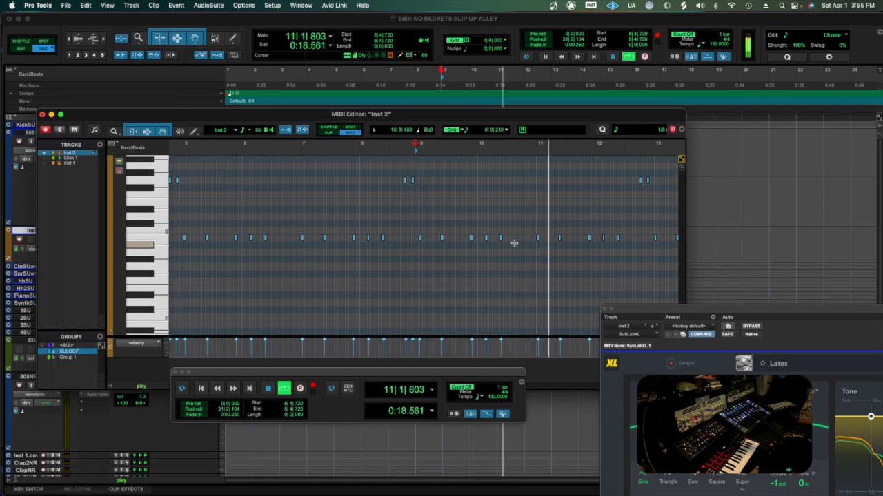
scroll(514, 243, "right", 3)
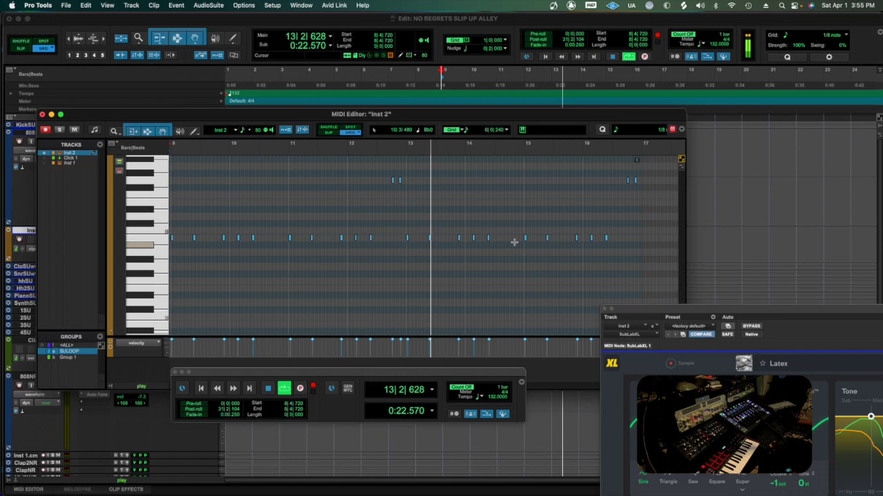
left_click_drag(648, 316, 812, 305)
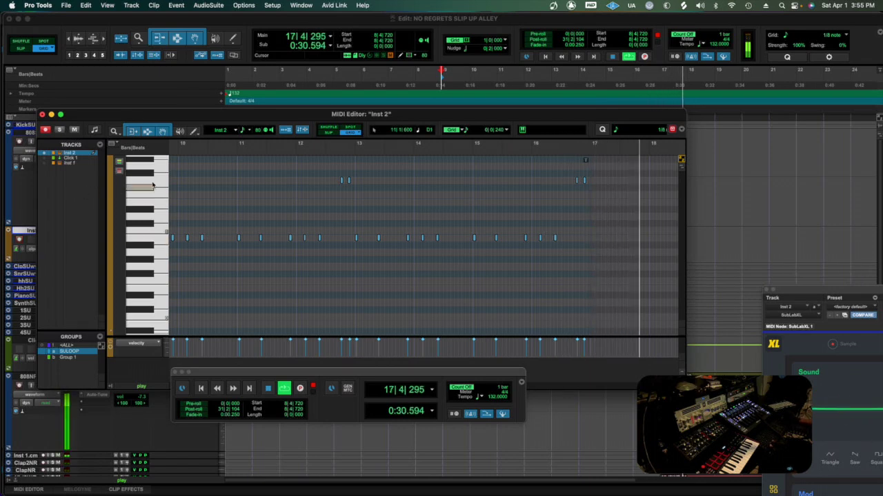
Move the MIDI Editor off the tracks, stop playback and select the grouped SU loop clips from bar 1 to bar 17
left_click_drag(162, 115, 488, 150)
key("space")
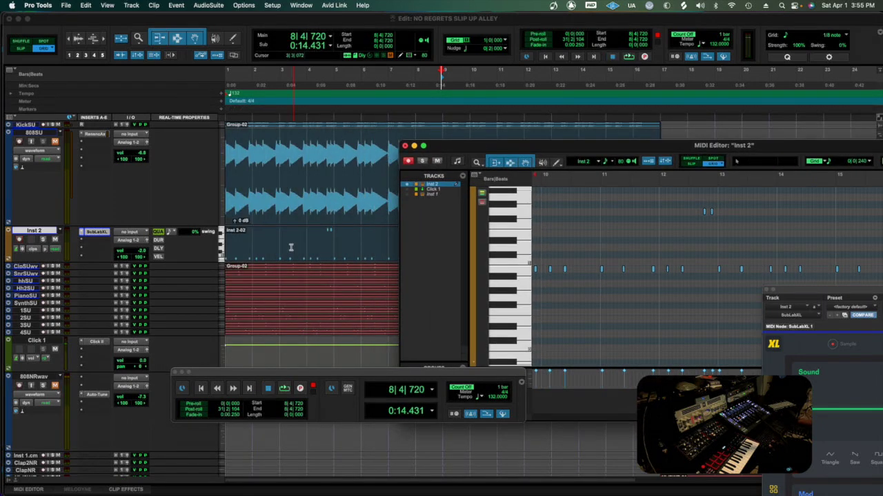
left_click(291, 242)
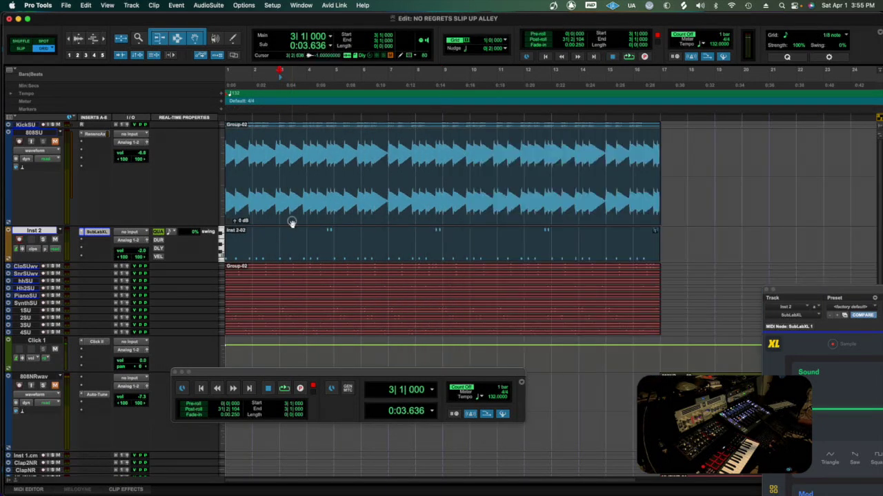
left_click(293, 224)
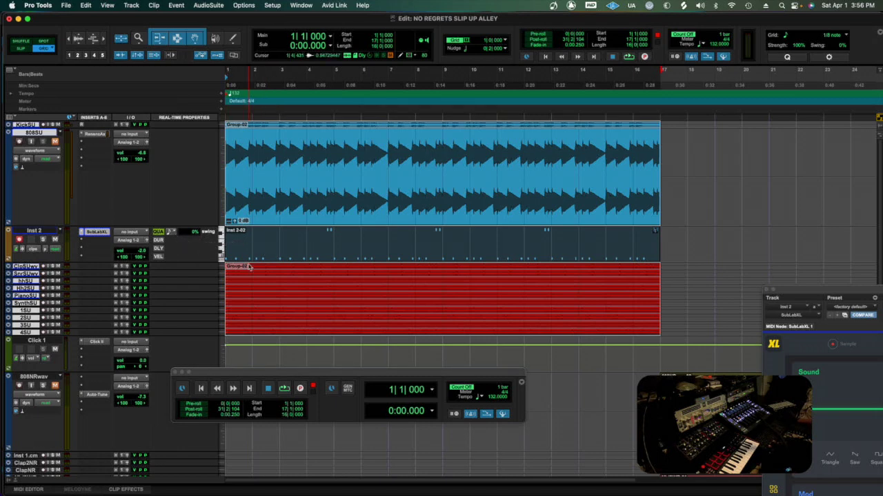
Set the real-time quantize grid of the Inst 2 track to the MPC 51% 16th Swing groove
left_click(175, 235)
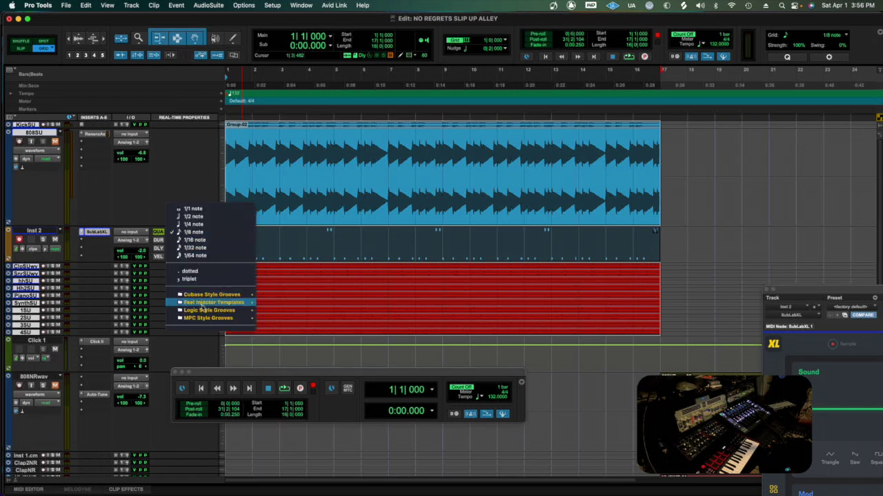
mouse_move(216, 318)
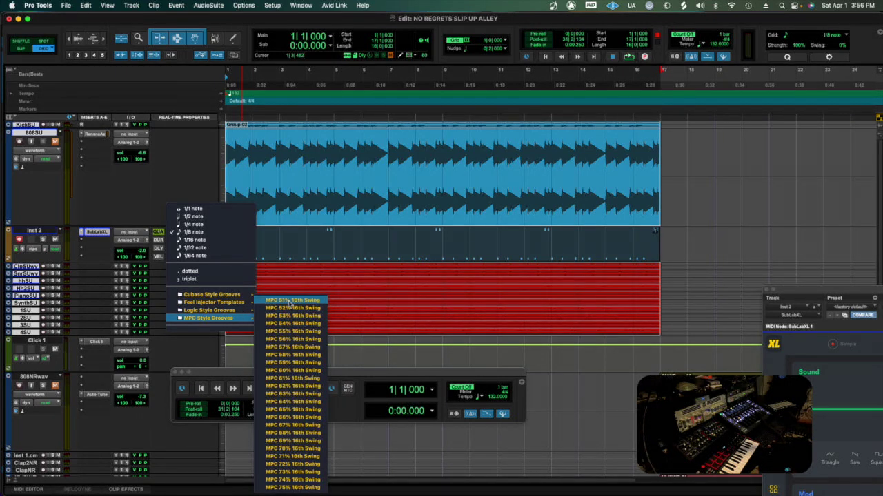
left_click(289, 301)
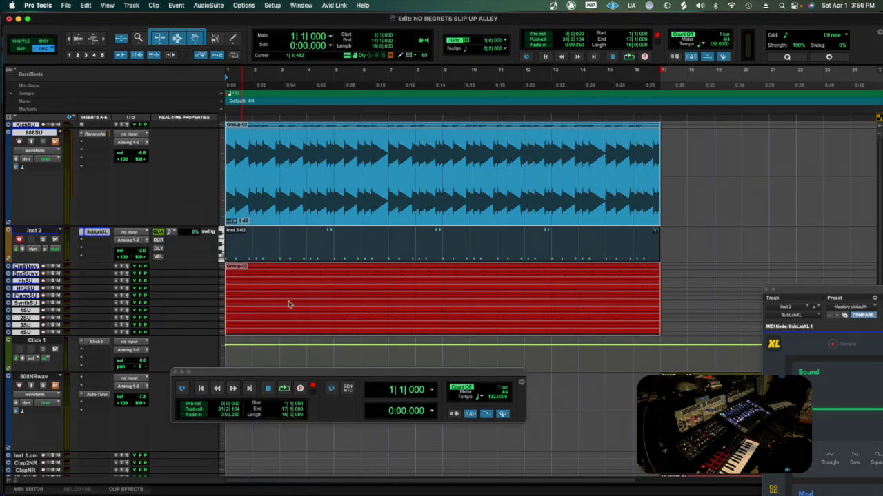
Play the loop from bar 1 with the swing groove and reposition the SubLabXL window over the session
key("space")
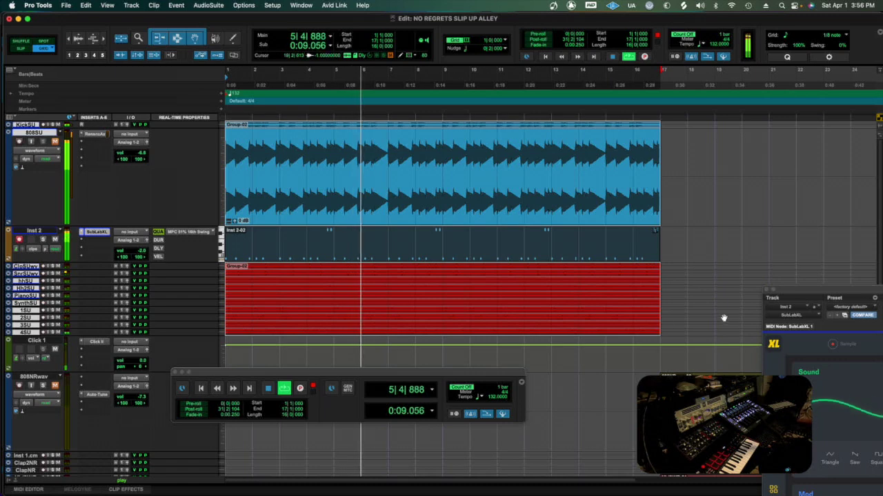
left_click_drag(807, 290, 521, 231)
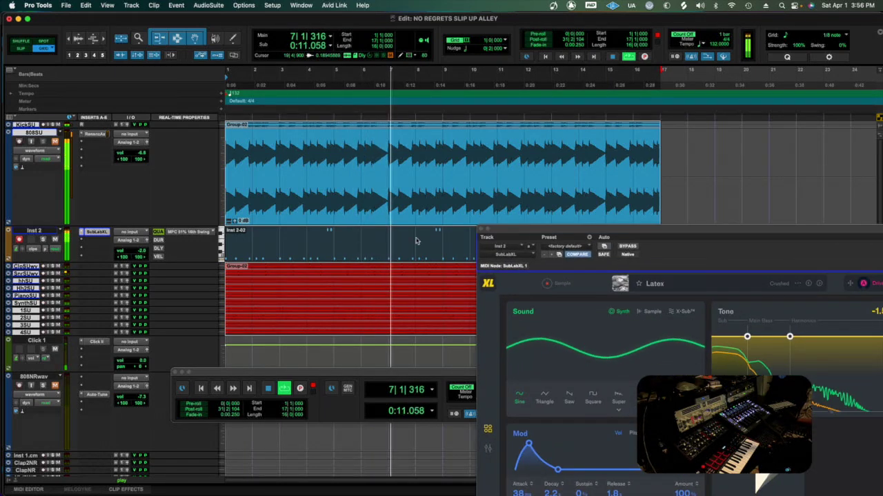
scroll(138, 336, "down", 3)
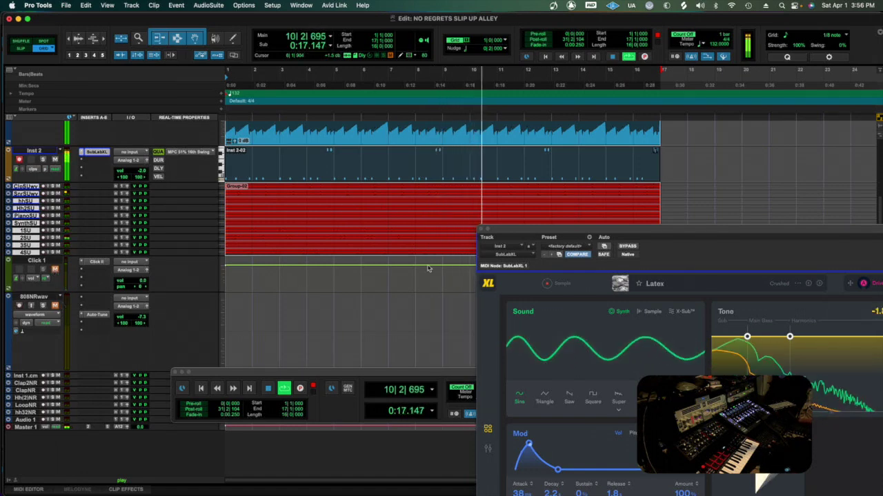
left_click_drag(524, 231, 267, 211)
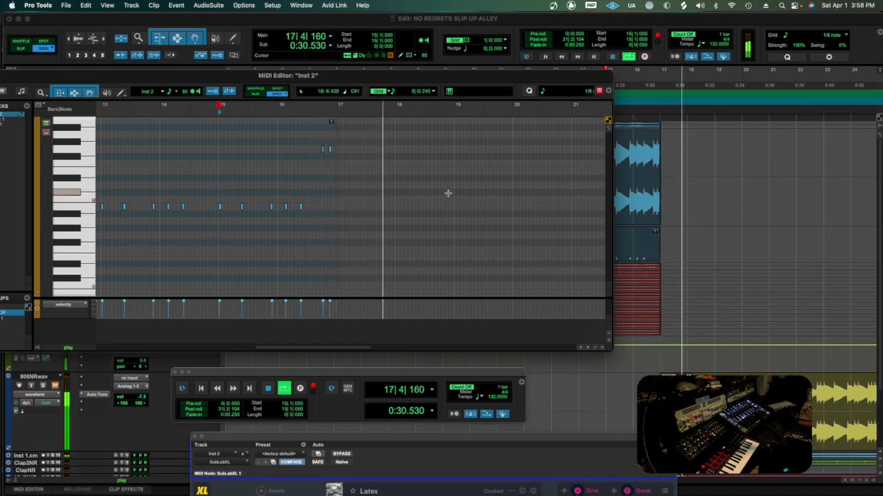
Stop playback and move the MIDI Editor down so that the SU clips and Inst 2 track are uncovered
key("space")
scroll(403, 191, "down", 8)
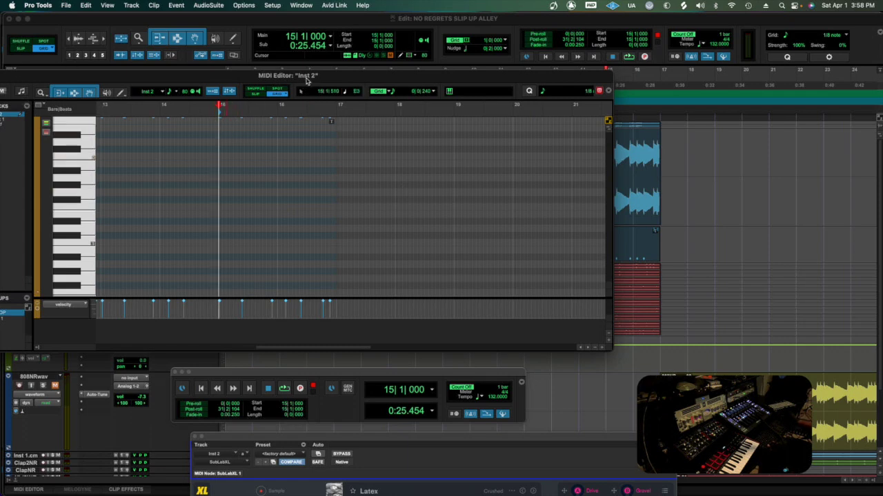
scroll(295, 148, "up", 8)
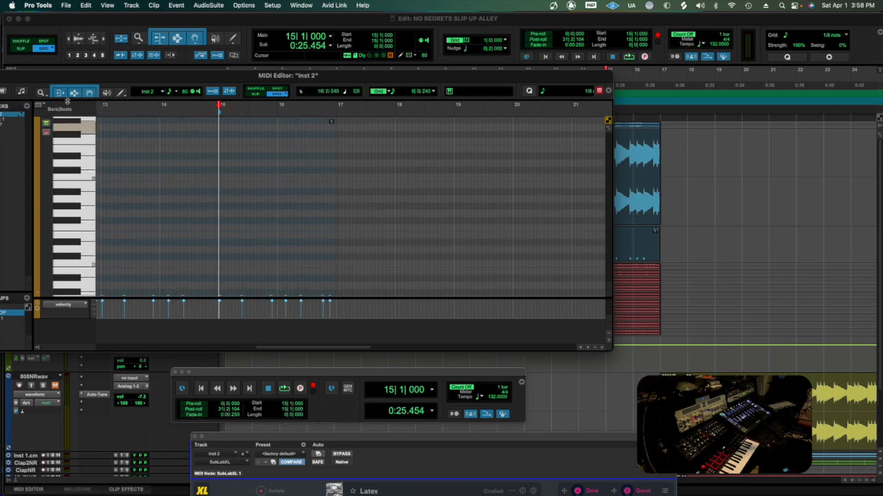
left_click_drag(398, 79, 441, 338)
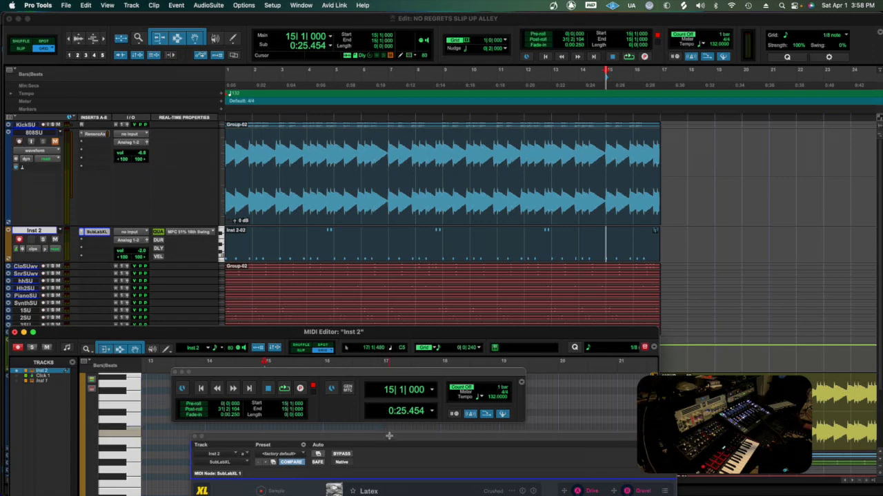
Select the whole grouped SU loop from bar 1 to bar 17 and move the SubLabXL window fully into view
left_click(385, 238)
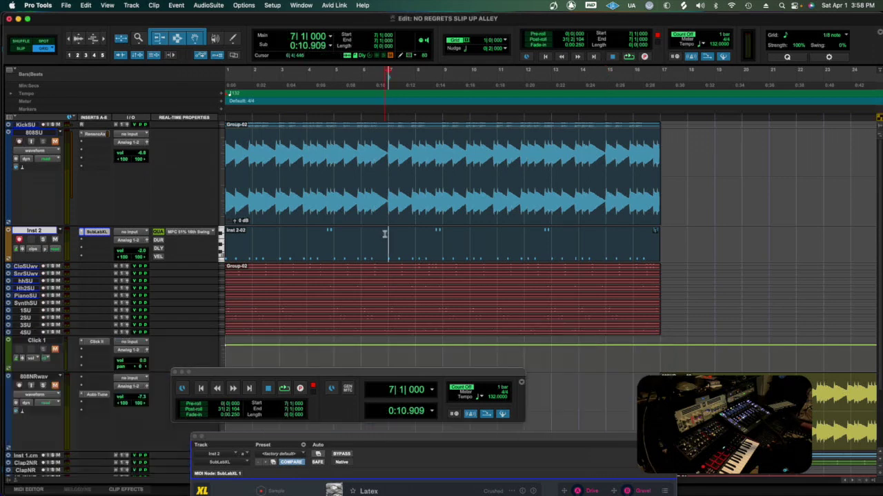
key("super+a")
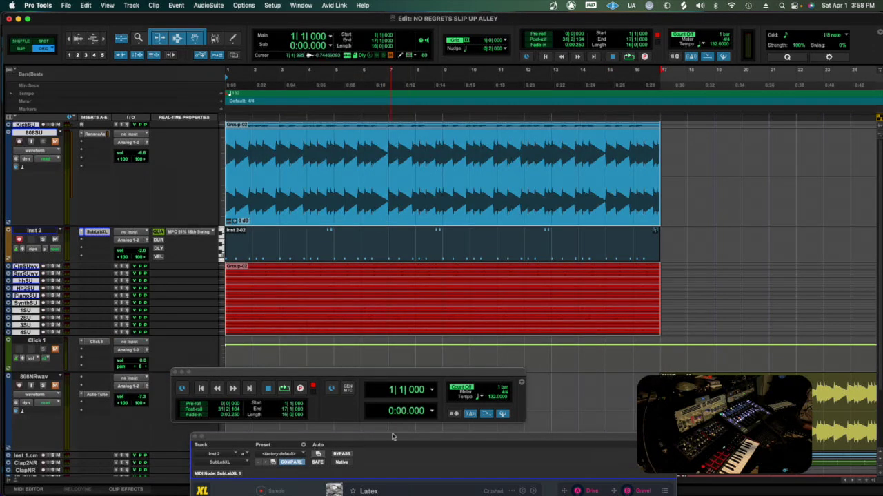
left_click_drag(393, 439, 362, 85)
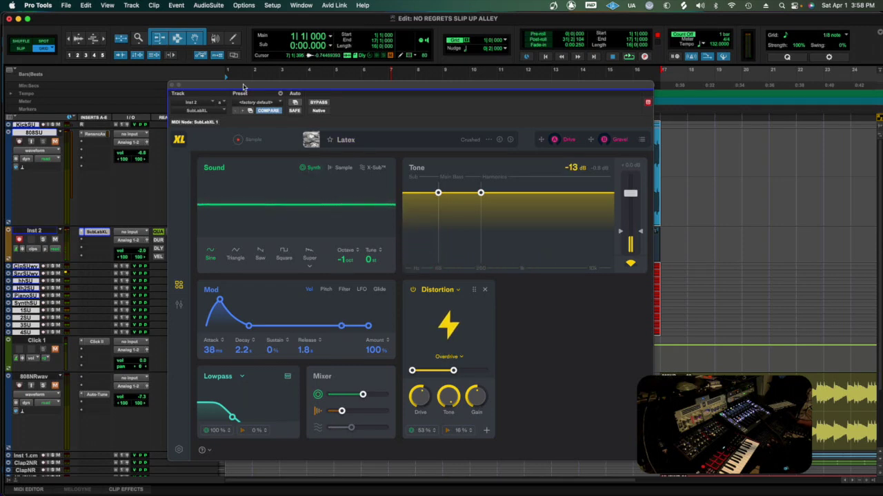
left_click_drag(247, 90, 166, 114)
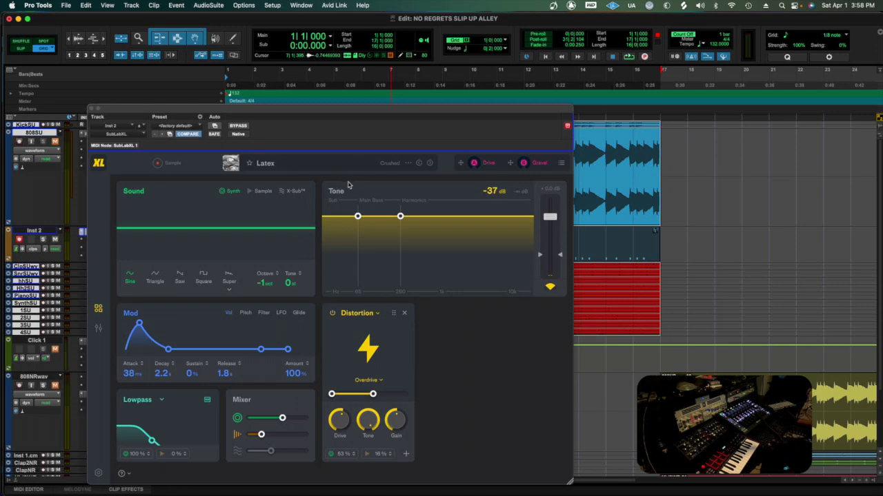
Audition the Crushed presets from Latex through Punisher to Stone Cold over the loop and lower Stone Cold's compressor release
key("space")
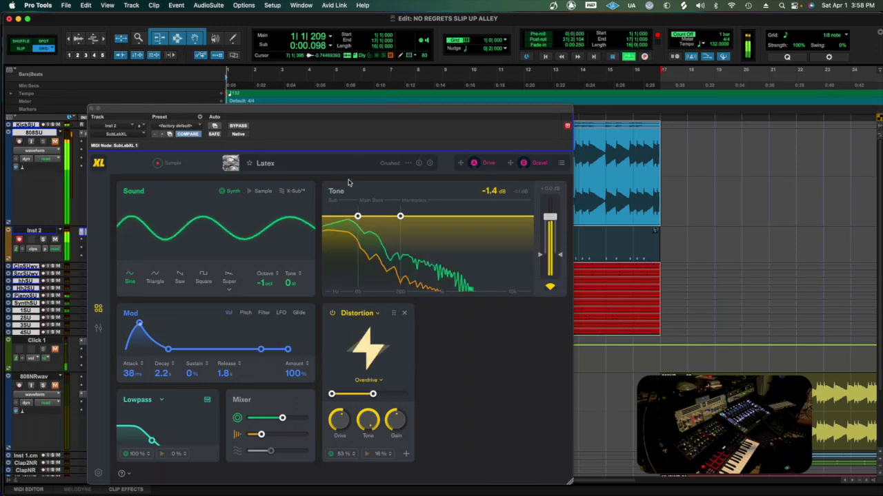
left_click(430, 163)
left_click(431, 164)
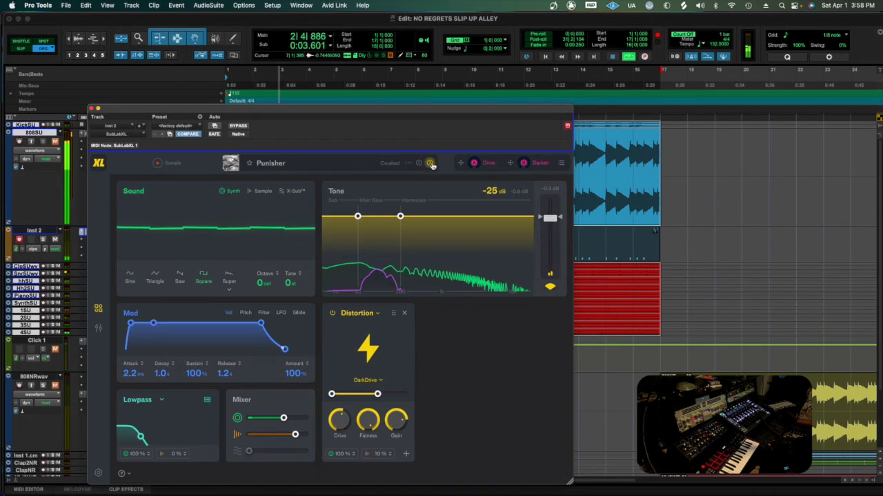
left_click(431, 164)
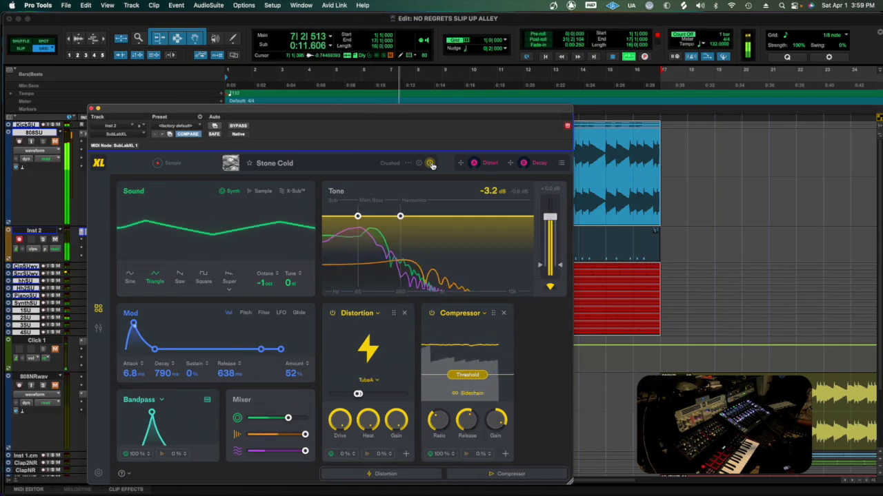
key("space")
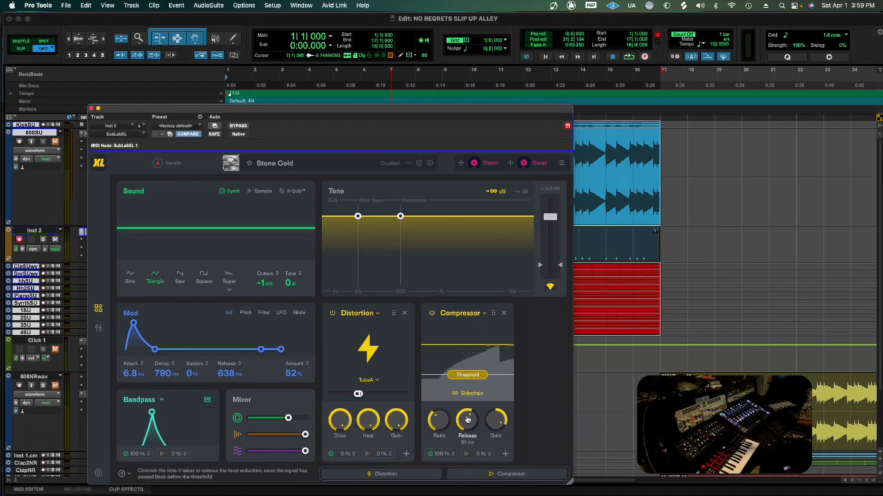
key("space")
left_click_drag(468, 419, 465, 434)
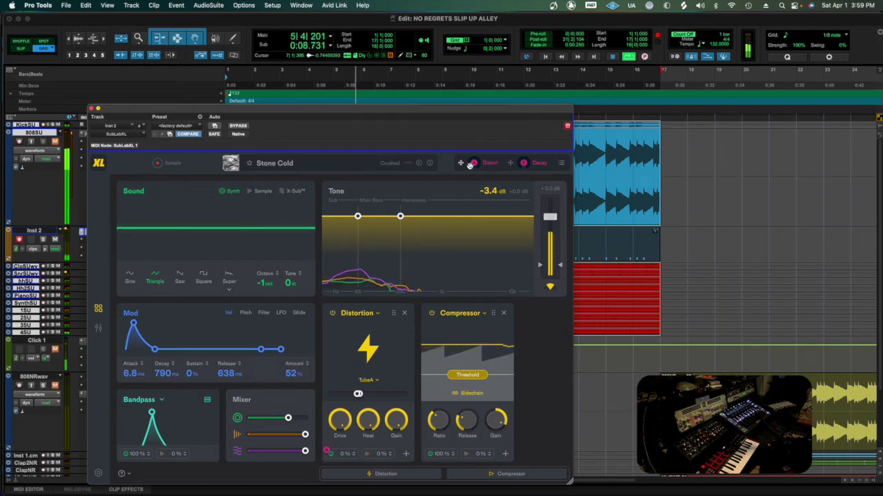
Audition the following SubLabXL presets during playback, from Sussed Out in Crushed through to Menace Bass in Divine Bass
left_click(429, 164)
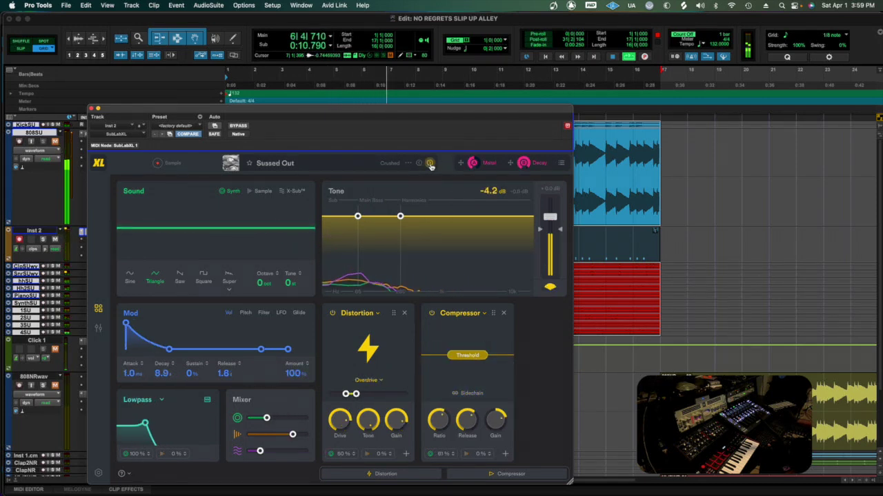
left_click(429, 164)
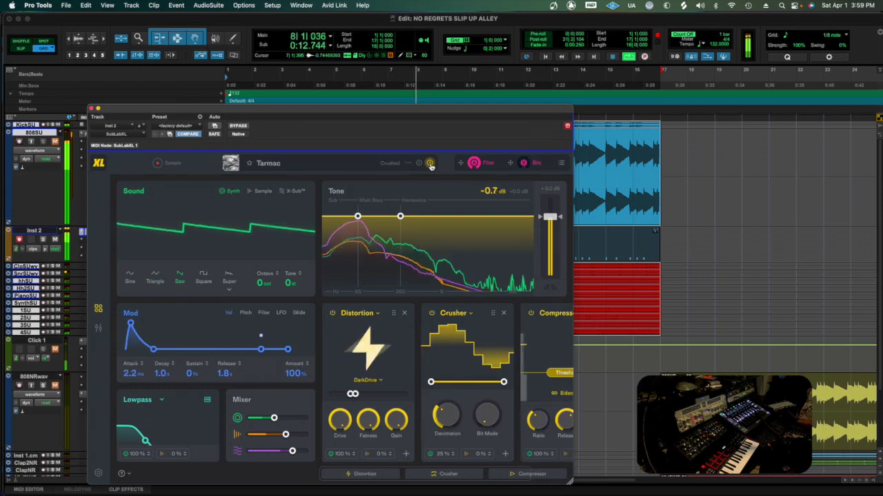
left_click(429, 164)
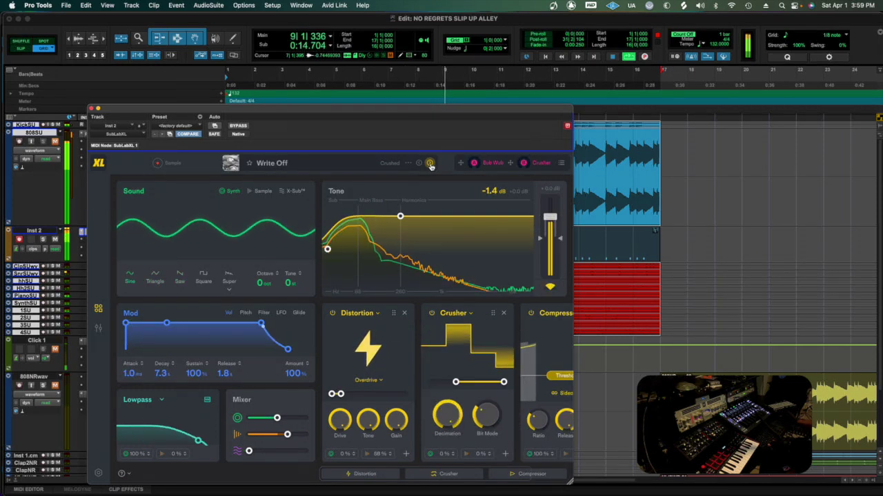
left_click(429, 164)
left_click(429, 164)
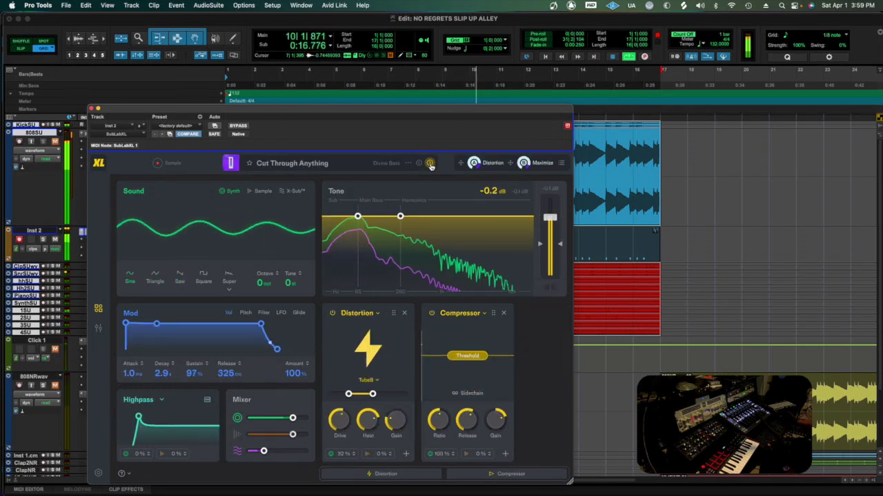
left_click(429, 165)
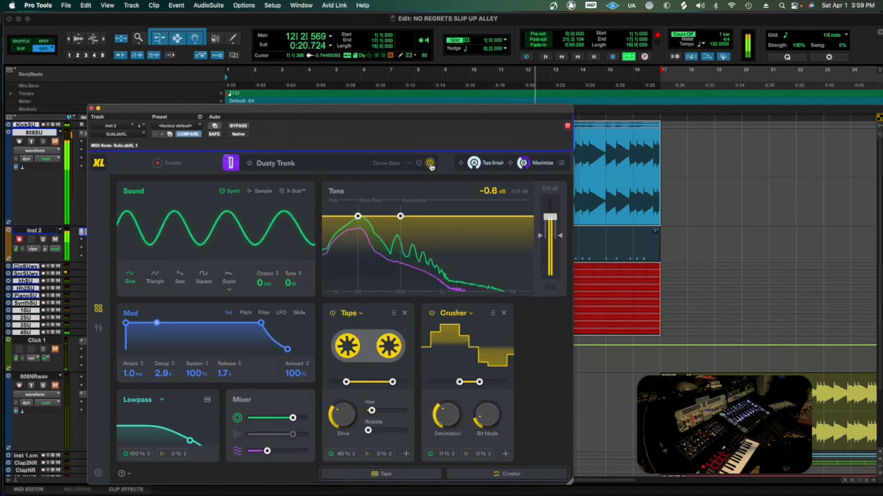
left_click(429, 164)
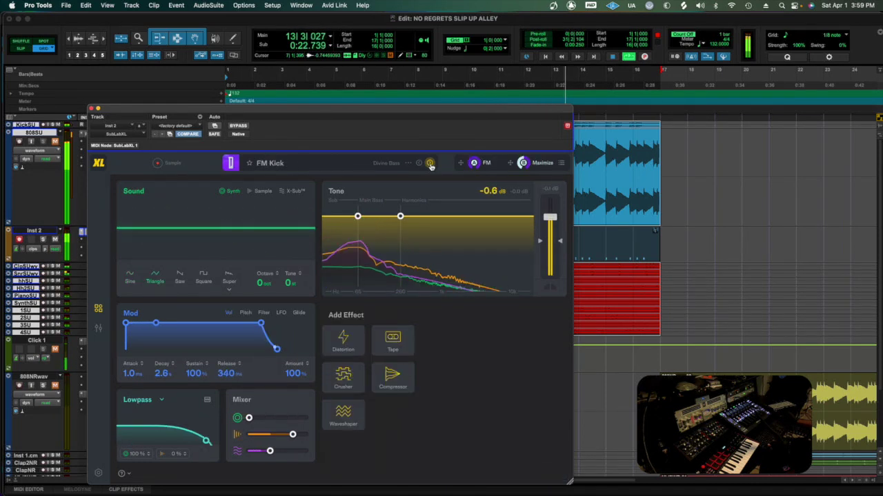
left_click(429, 164)
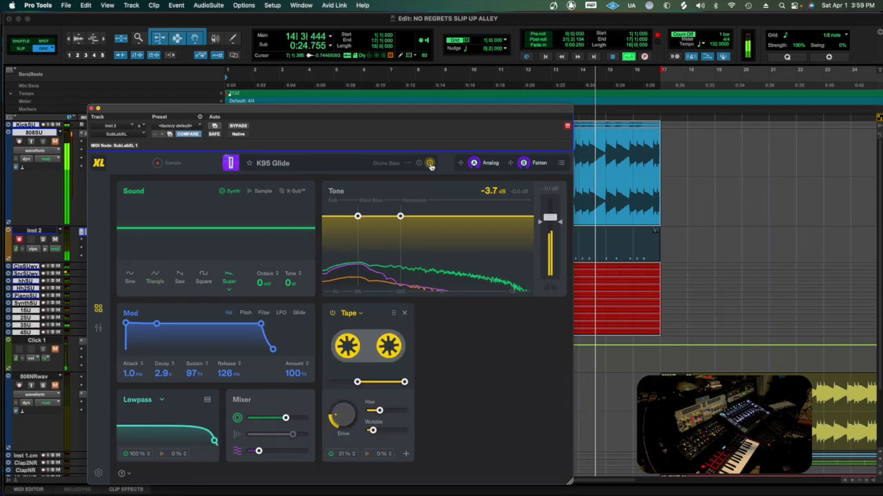
left_click(428, 164)
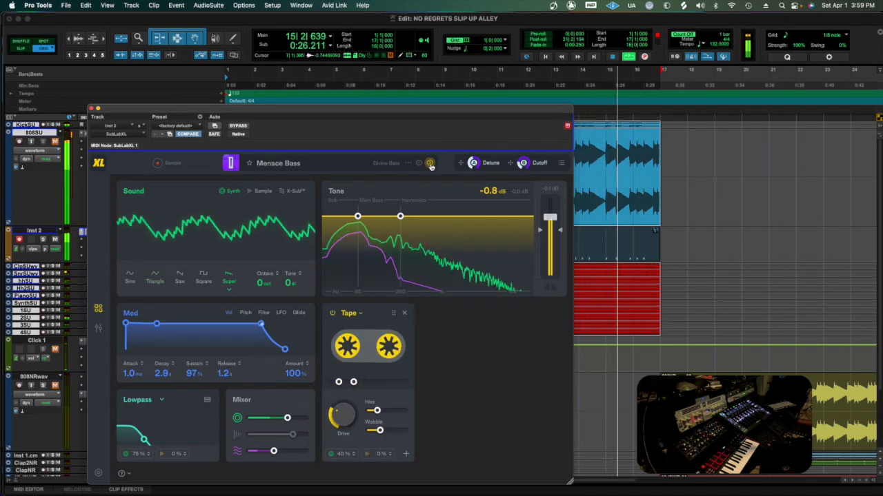
Load the Latex preset from the Crushed pack in the preset browser and mark it as a favourite
left_click(317, 161)
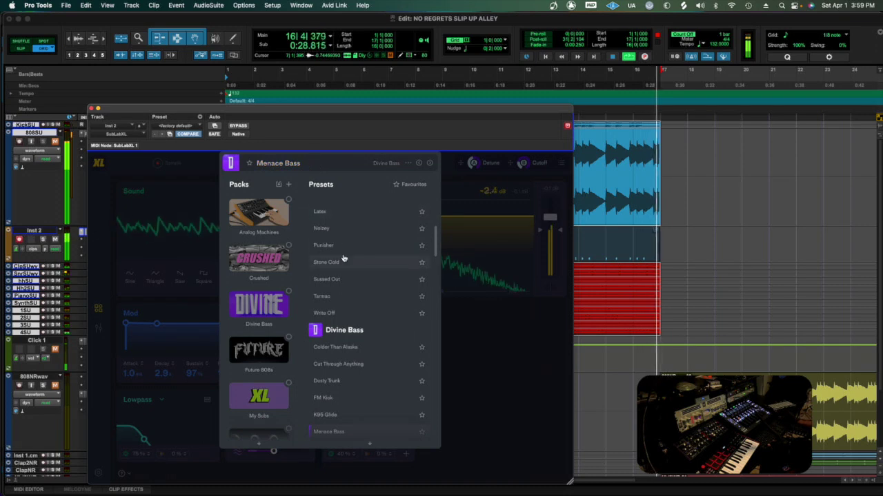
scroll(347, 318, "down", 3)
scroll(346, 318, "up", 1)
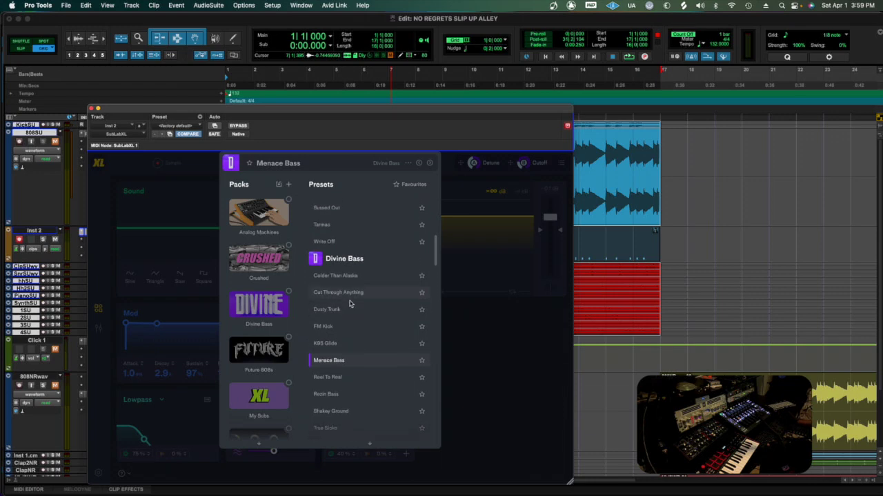
scroll(357, 304, "up", 1)
scroll(356, 304, "down", 2)
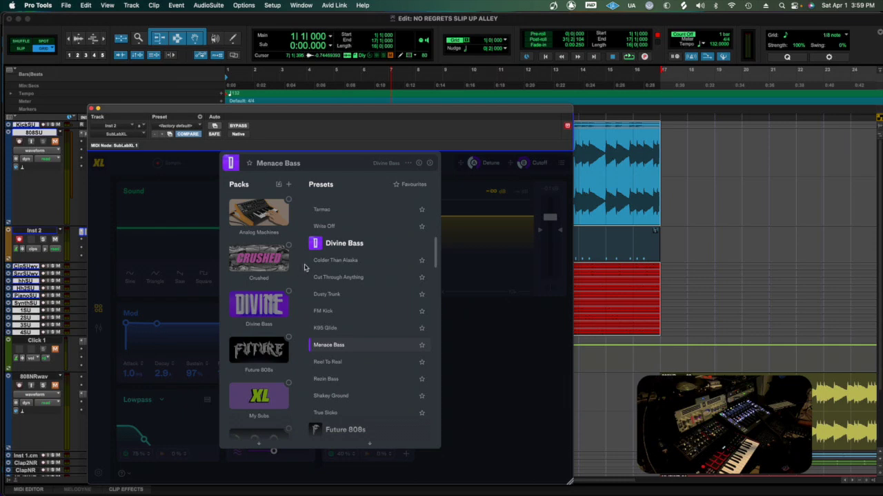
scroll(333, 238, "up", 5)
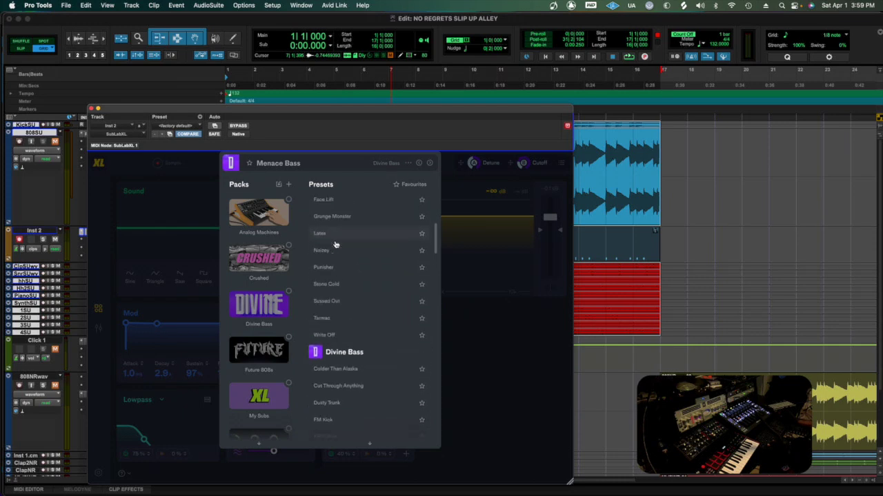
left_click(341, 241)
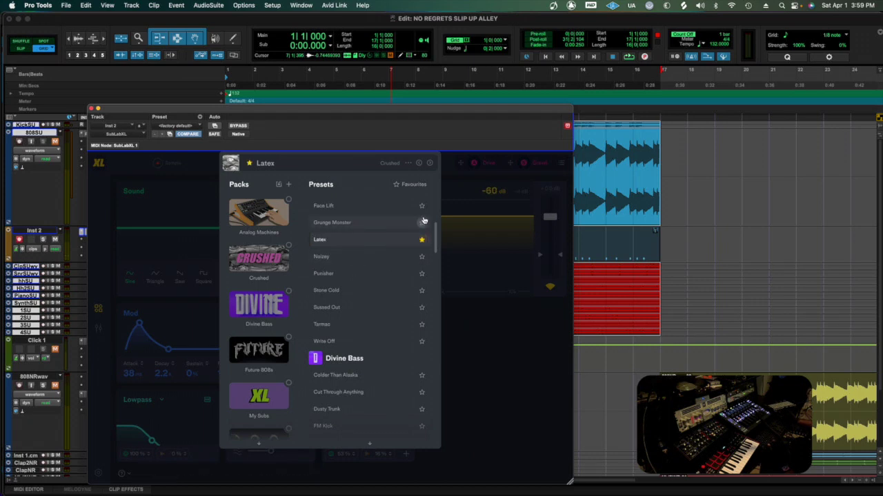
Close the preset browser, play the loop and set the Latex preset's distortion Tone to 9
left_click(465, 184)
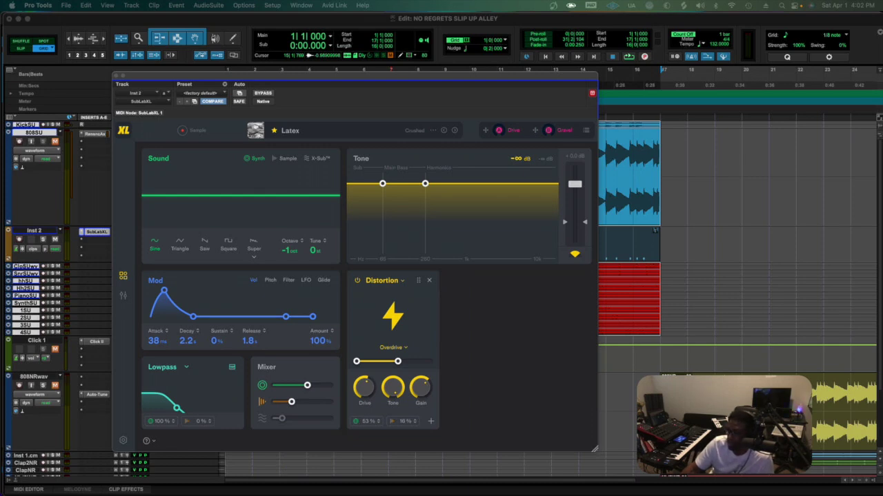
left_click(48, 193)
key("space")
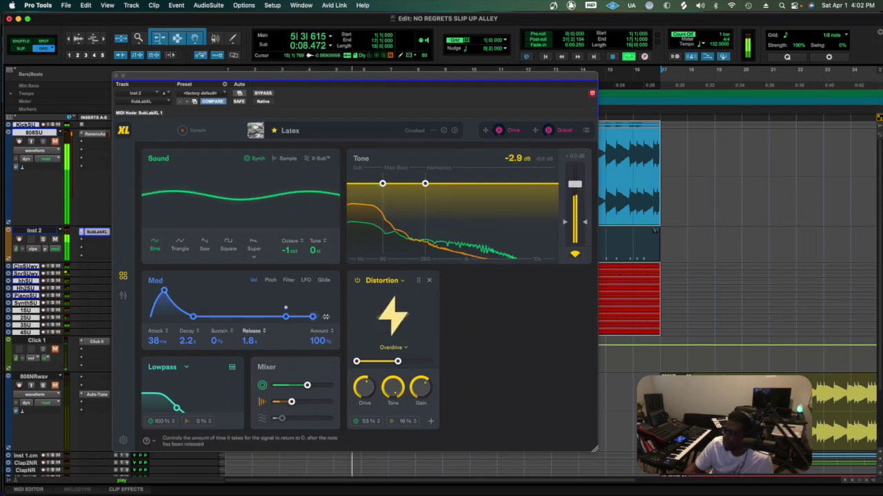
mouse_move(390, 391)
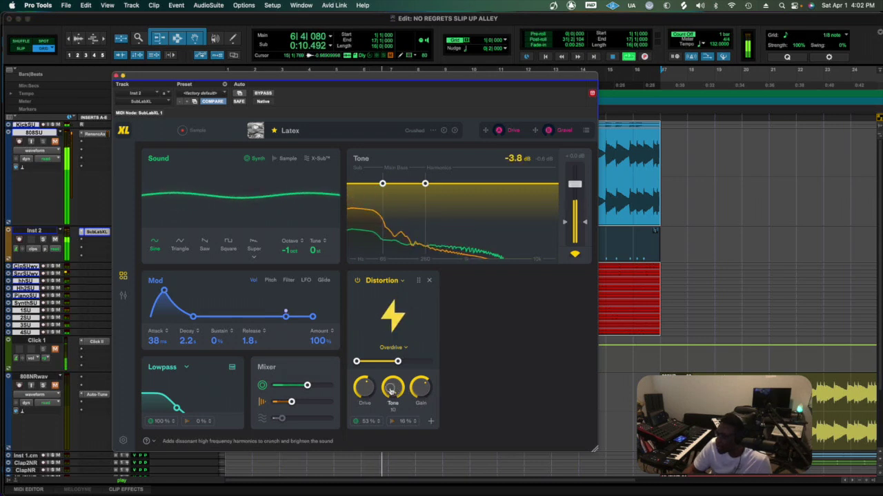
left_click_drag(388, 408, 388, 394)
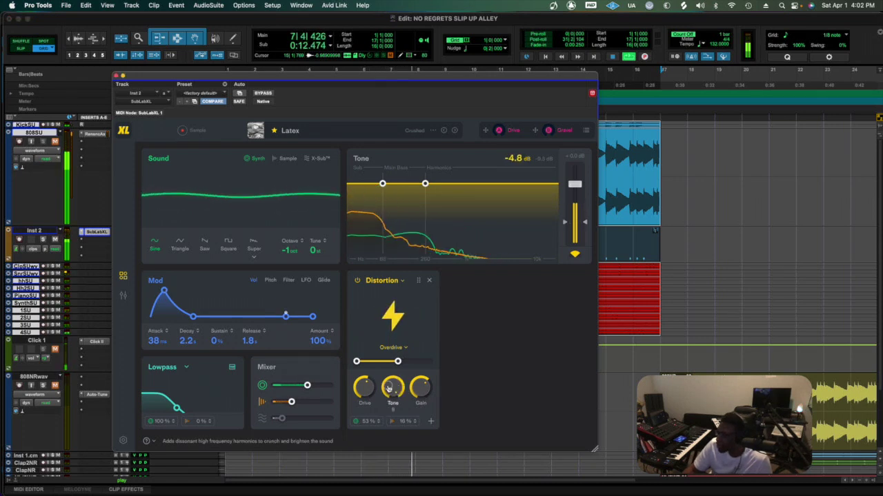
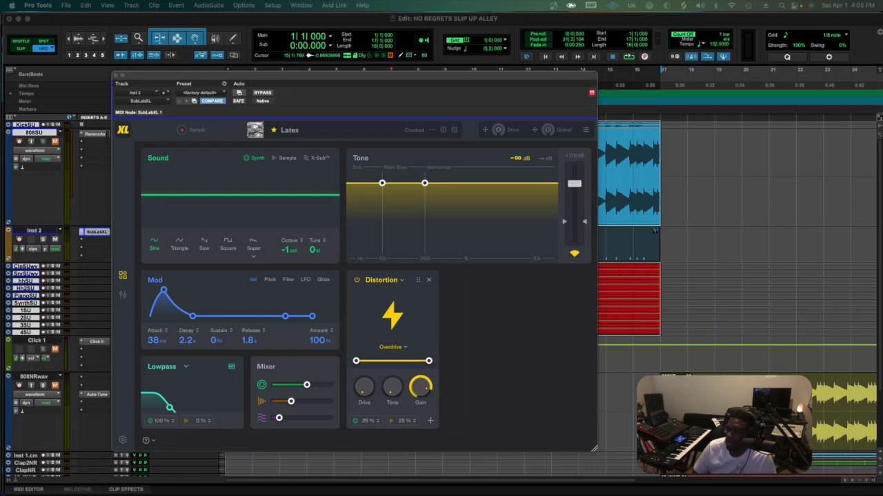
Look through the SubLabXL preset packs while keeping the Latex preset loaded
left_click_drag(165, 76, 111, 77)
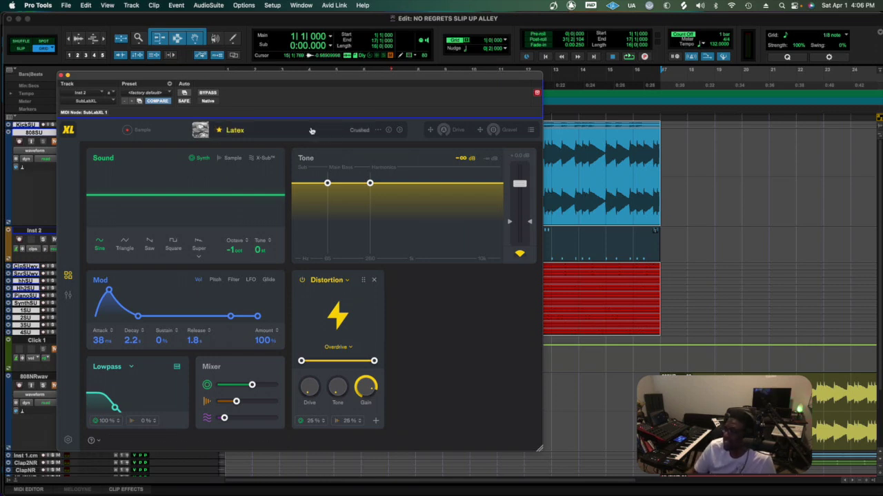
left_click(271, 131)
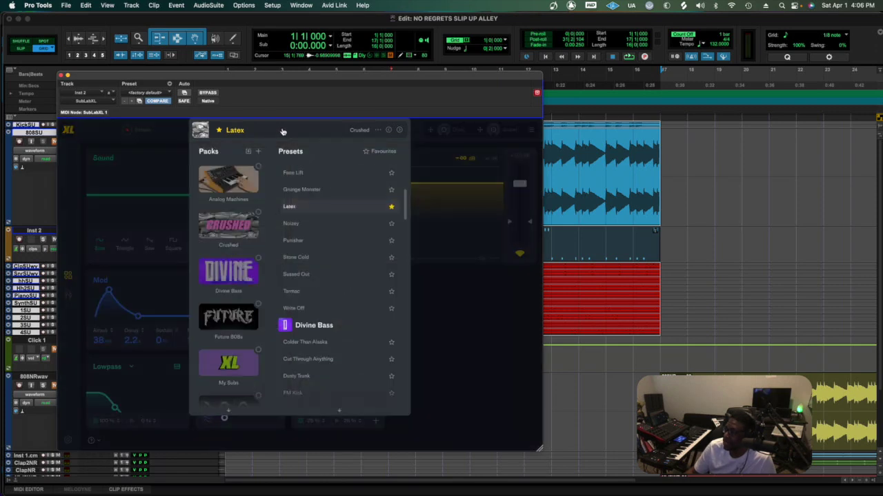
scroll(241, 216, "down", 10)
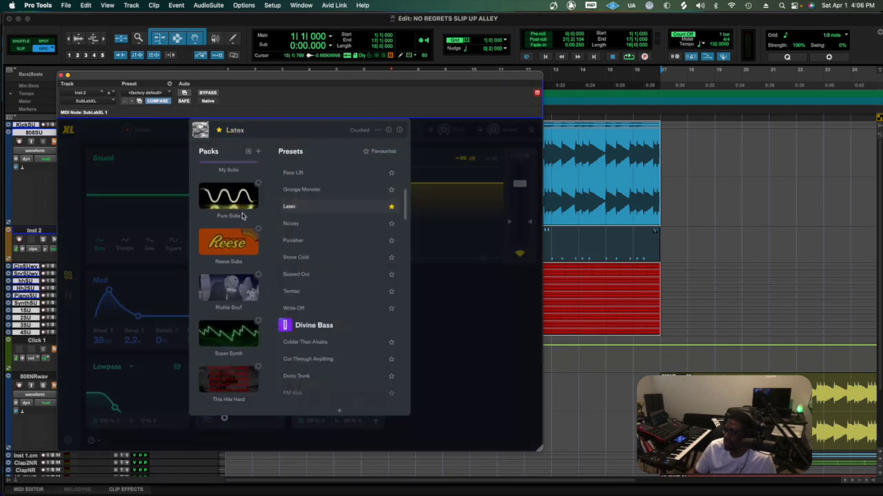
scroll(241, 216, "up", 8)
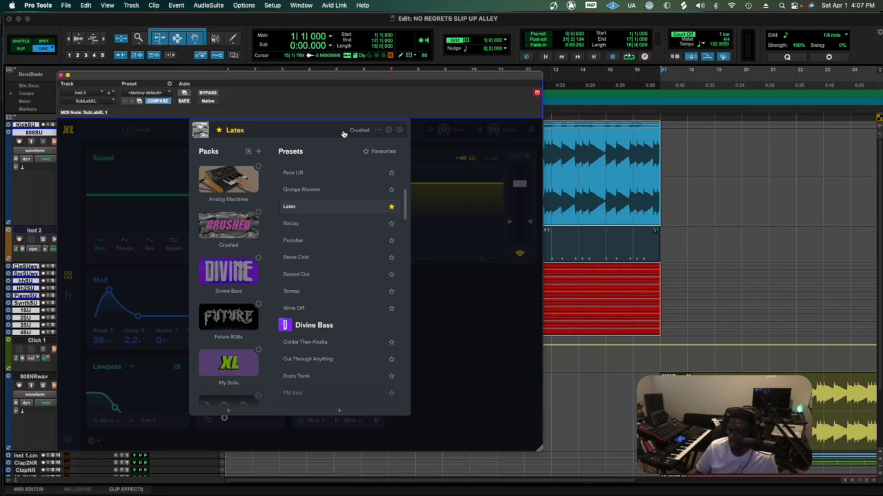
mouse_move(129, 77)
left_mouse_down()
mouse_move(218, 77)
mouse_move(95, 78)
mouse_move(138, 77)
left_mouse_up()
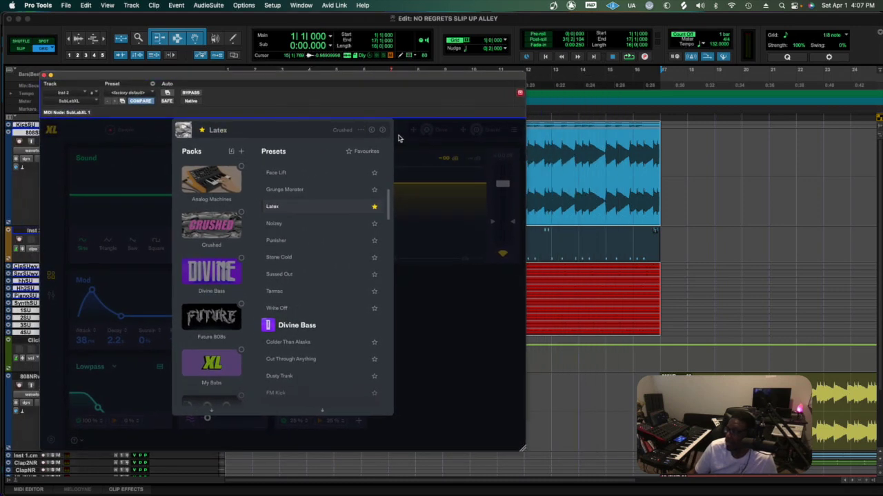
left_click(417, 134)
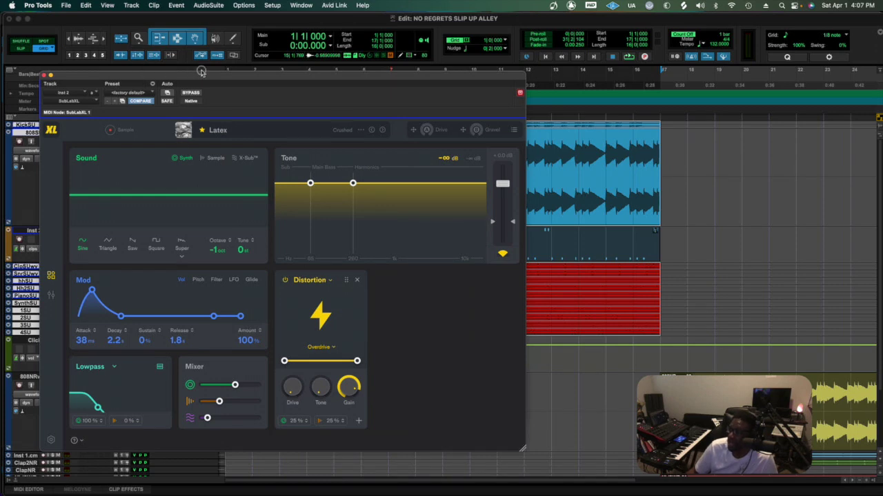
Move the SubLabXL window clear of the tracks and examine where the SU loop sections repeat in the arrangement
left_click_drag(201, 71, 251, 68)
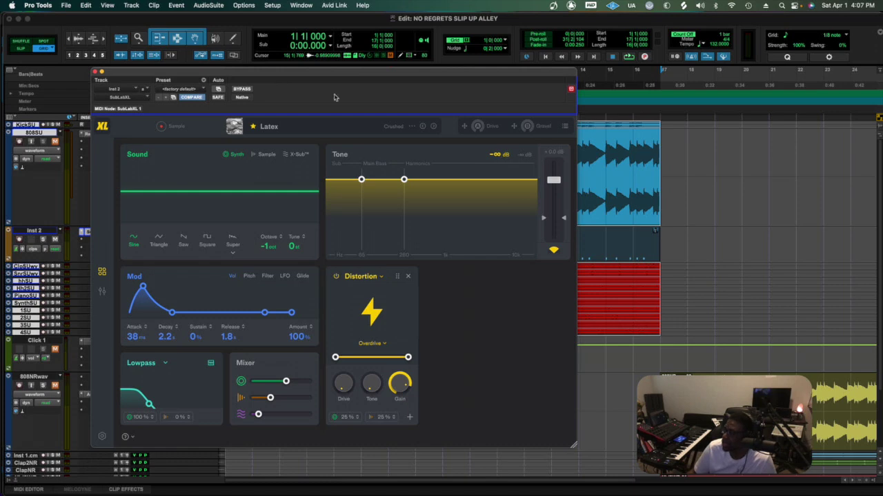
left_click_drag(224, 72, 509, 302)
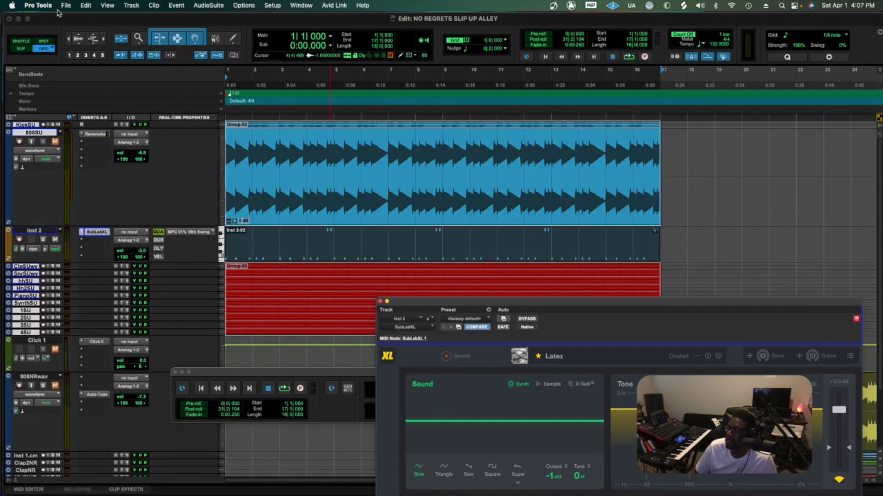
left_click(68, 39)
left_click(69, 39)
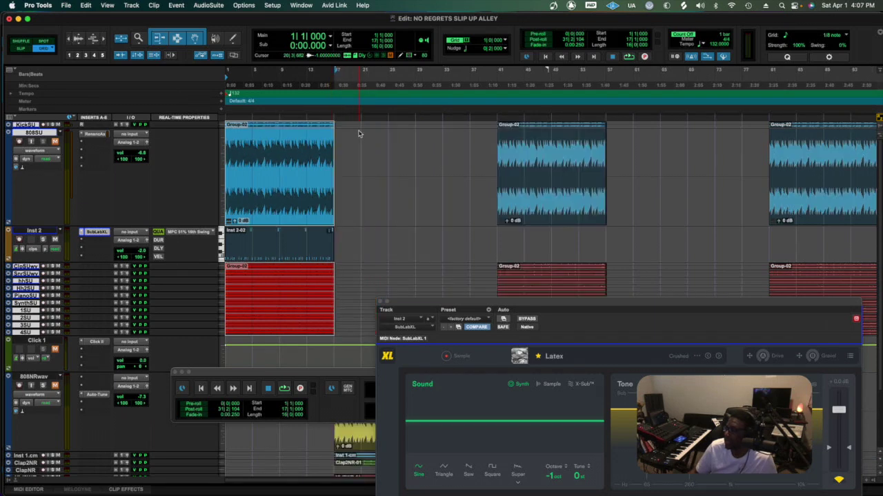
scroll(364, 171, "right", 5)
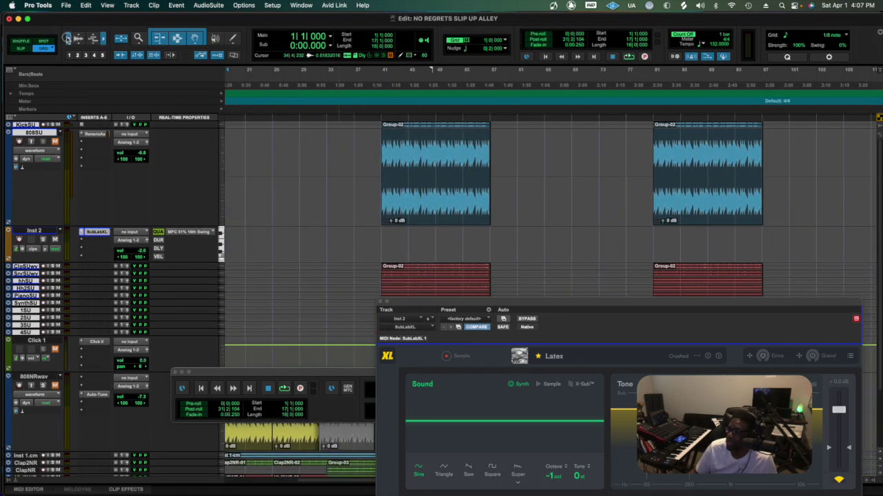
left_click(68, 40)
scroll(303, 200, "left", 1)
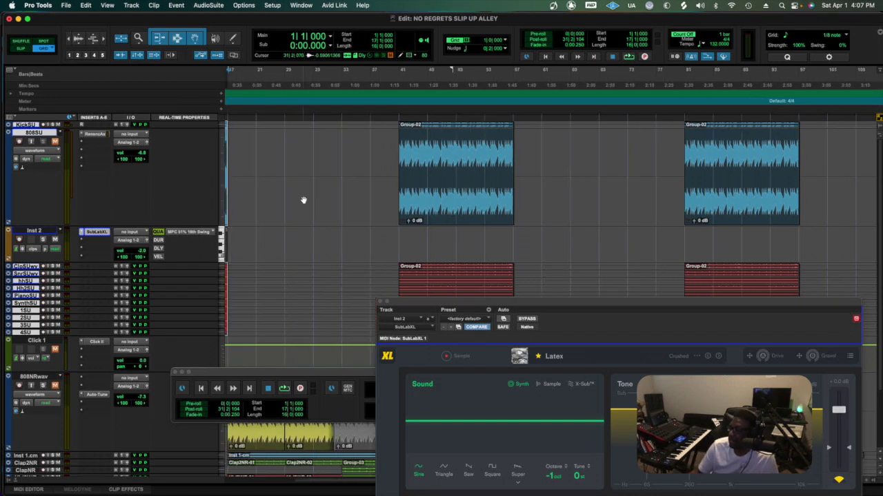
scroll(304, 200, "left", 5)
scroll(303, 200, "down", 1)
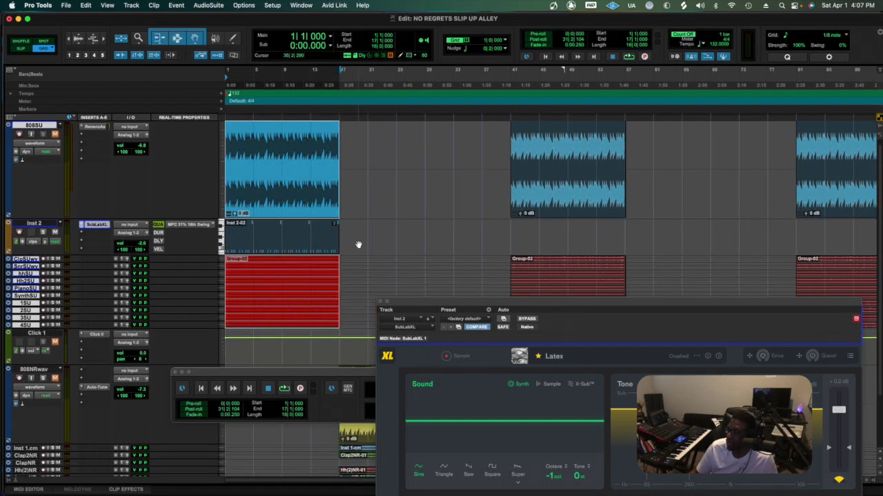
Commit the Inst 2 track offline, hiding and deactivating the source track, and select the rendered clip
left_click(268, 242)
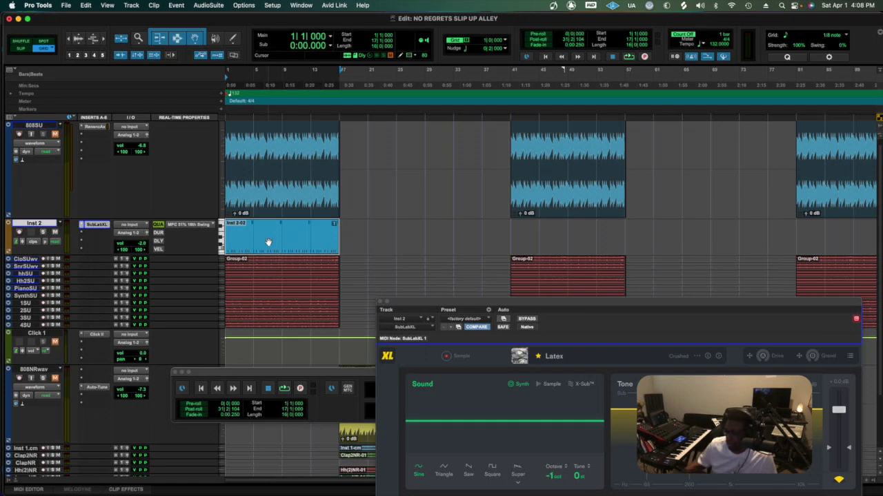
scroll(262, 240, "right", 5)
scroll(262, 240, "left", 4)
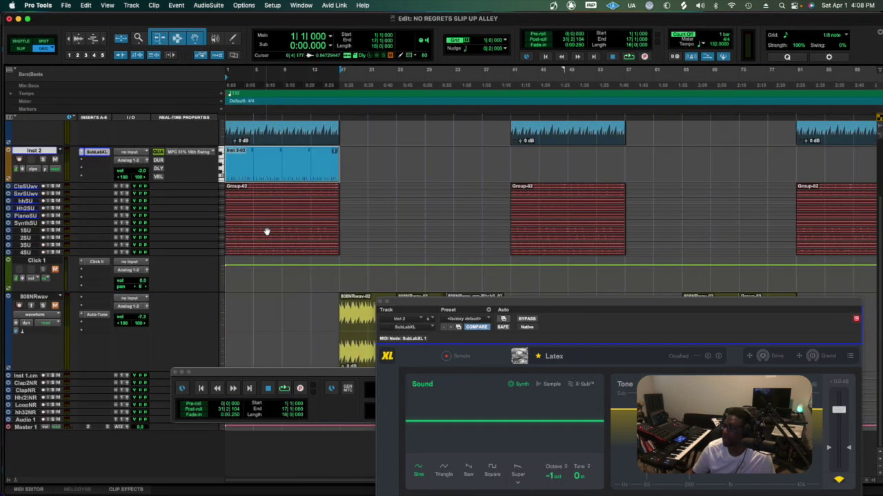
scroll(265, 232, "up", 1)
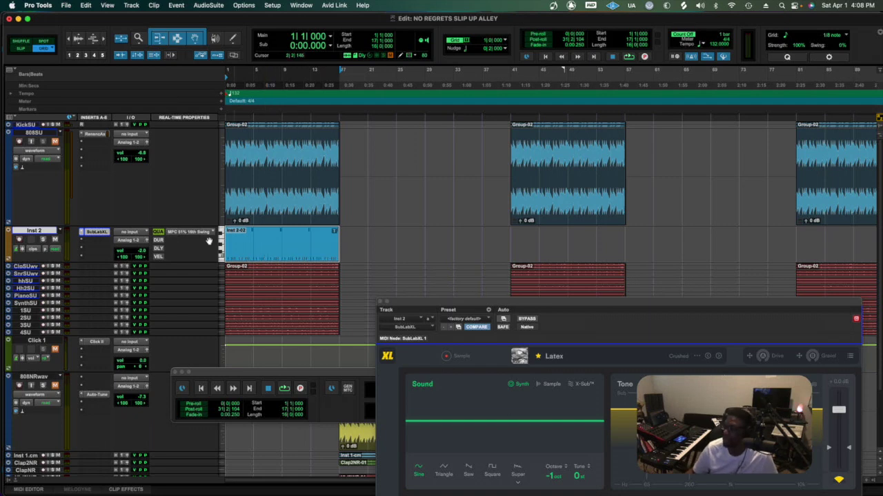
right_click(31, 230)
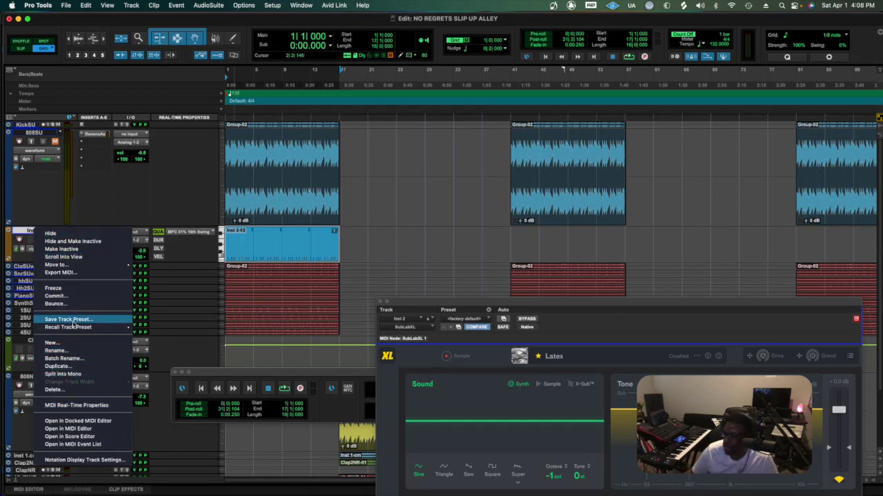
left_click(59, 297)
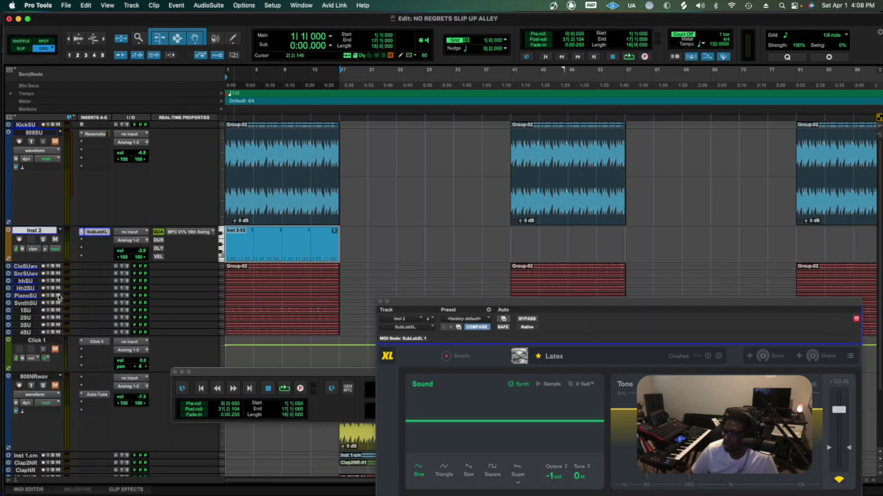
left_click_drag(42, 213, 176, 181)
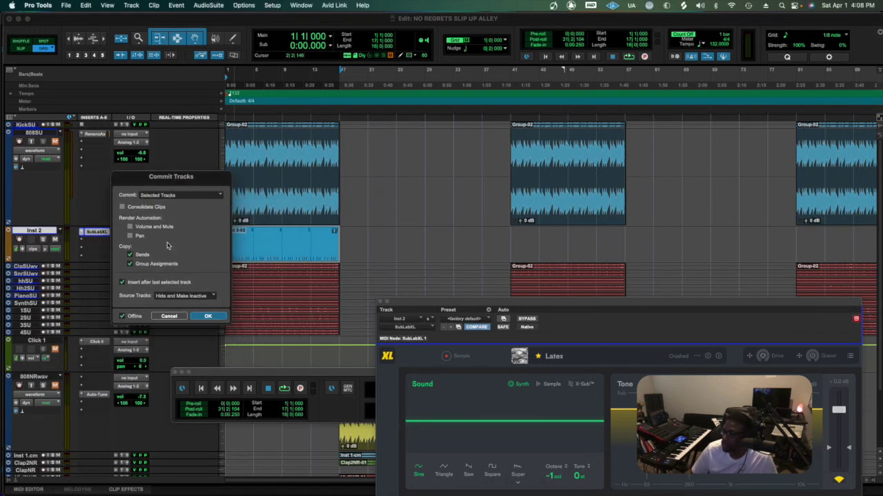
left_click(206, 316)
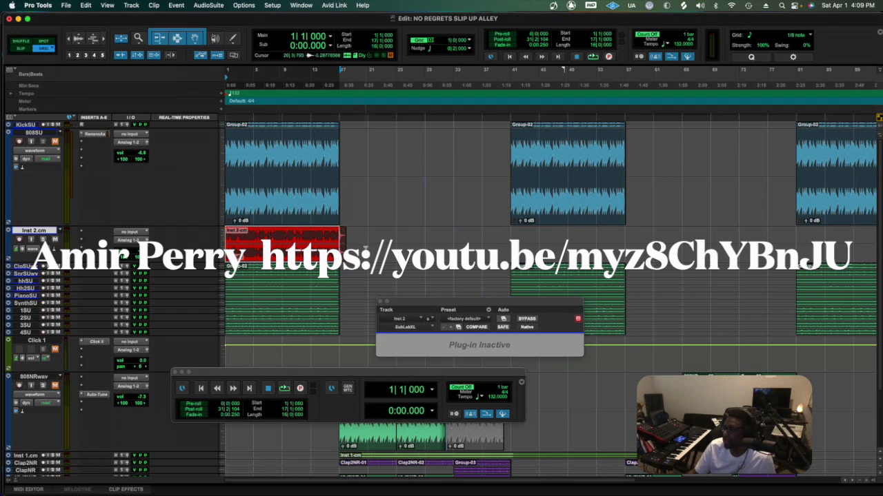
left_click(365, 249)
left_click(287, 249)
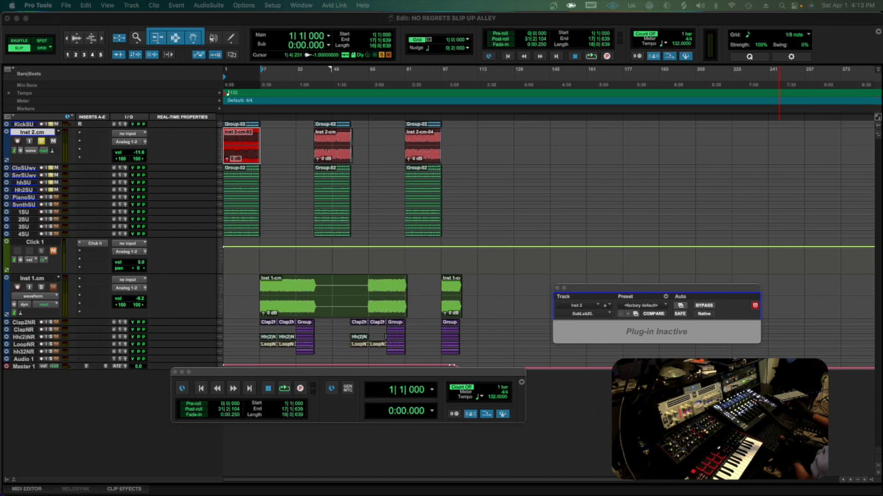
Play the loop with the committed 808, then select the first SU group clip and restart playback from bar 1
left_click(115, 22)
key("space")
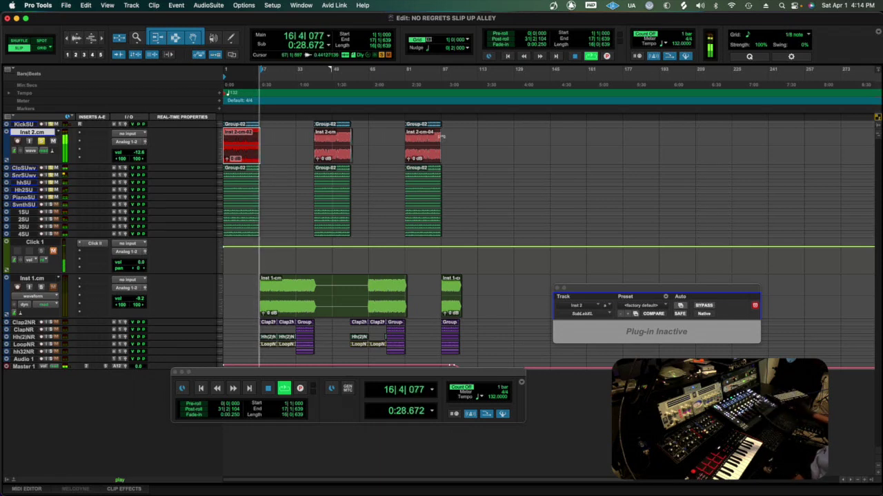
key("Return")
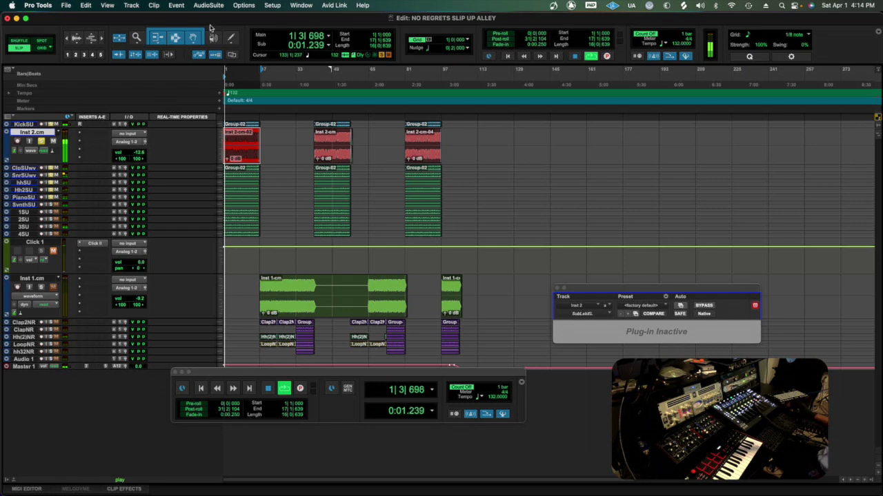
left_click(278, 154)
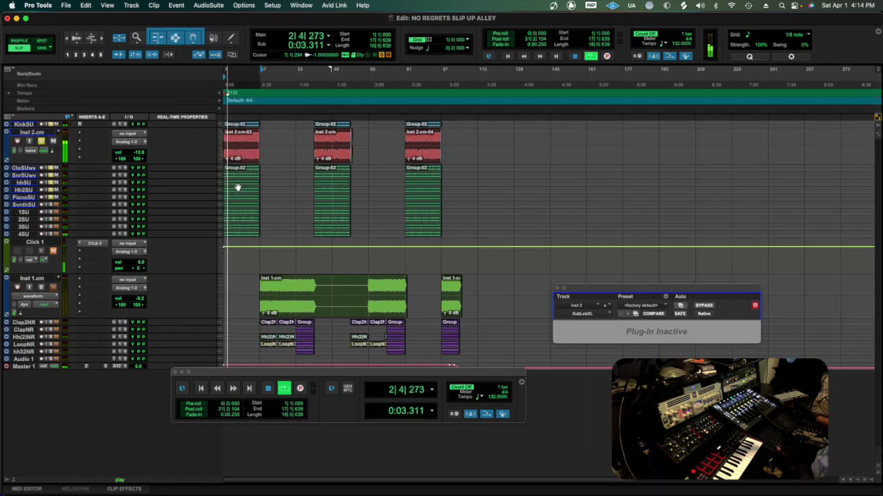
left_click(240, 171)
key("space")
key("space")
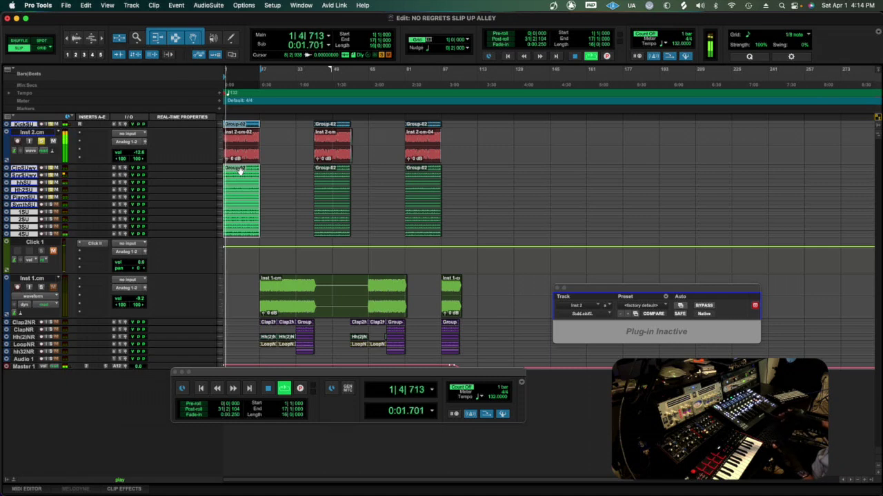
Open RCompressor on the KickSU track in the mixer and set its threshold to -6.7 and gain to 5.1
key("super+equal")
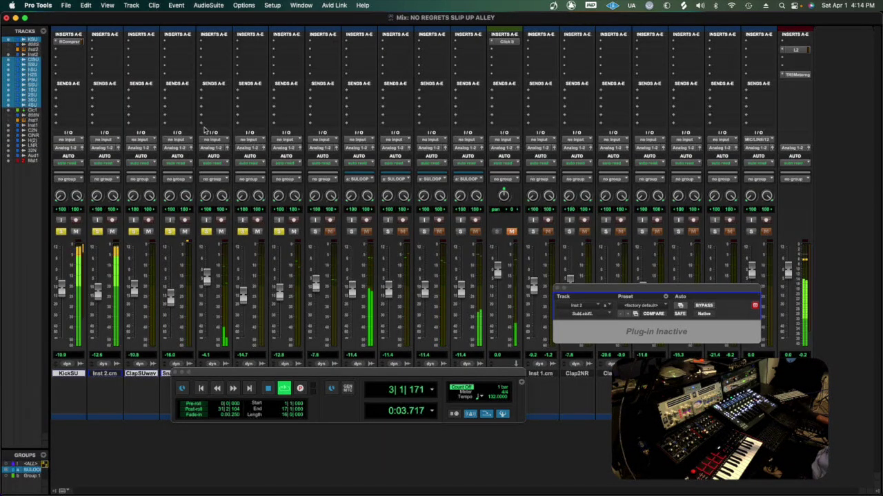
left_click(69, 41)
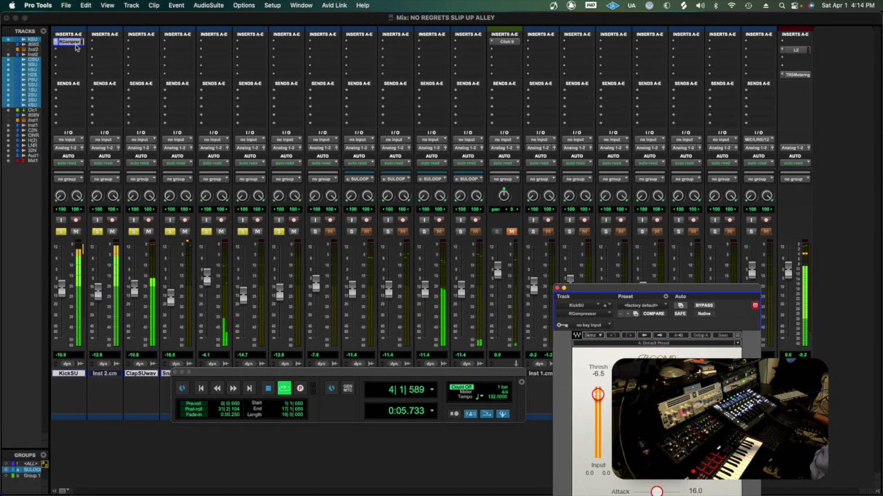
left_click_drag(586, 287, 252, 128)
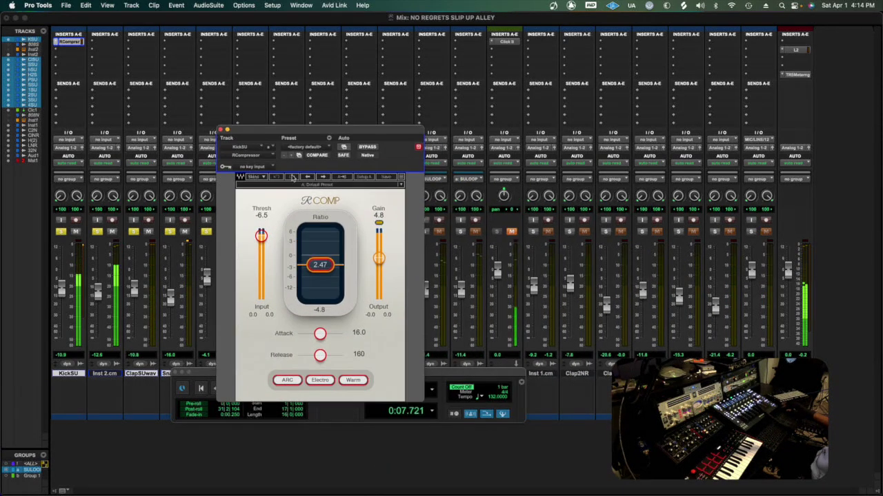
left_click_drag(262, 237, 267, 239)
left_click_drag(380, 259, 380, 258)
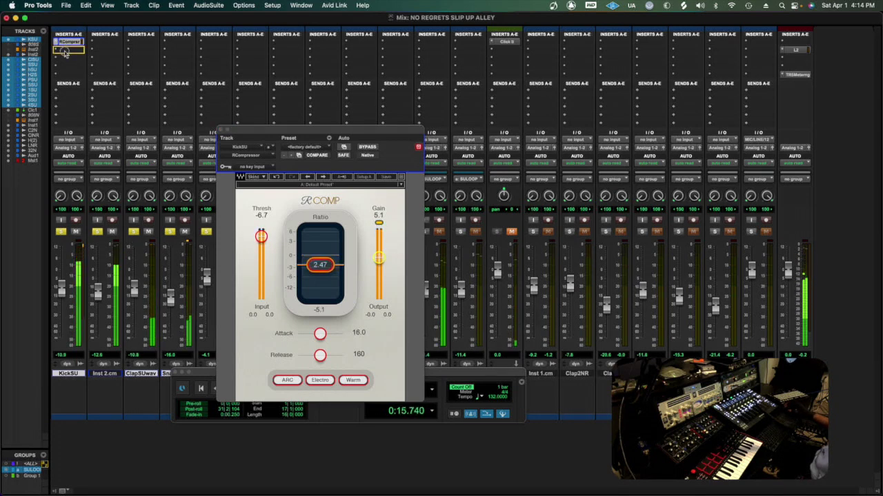
Insert a stereo Pultec EQP-1A on the KickSU track and adjust its low-frequency attenuation
left_click(60, 44)
mouse_move(103, 43)
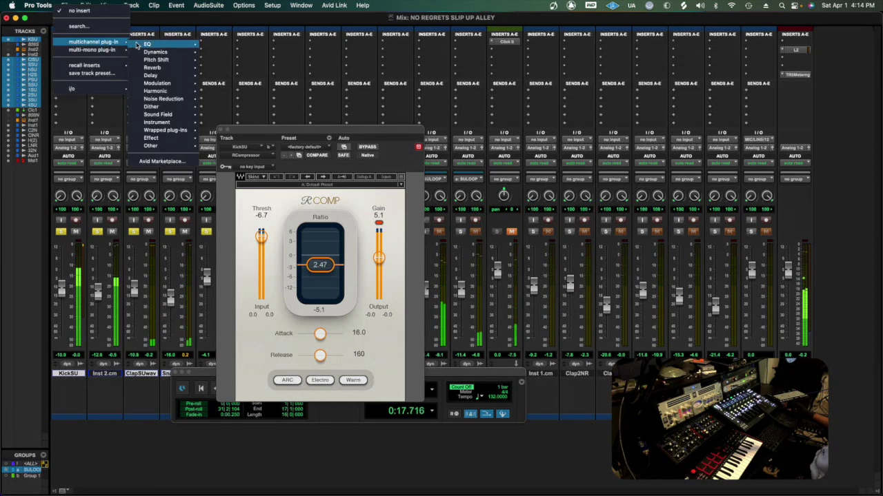
mouse_move(148, 44)
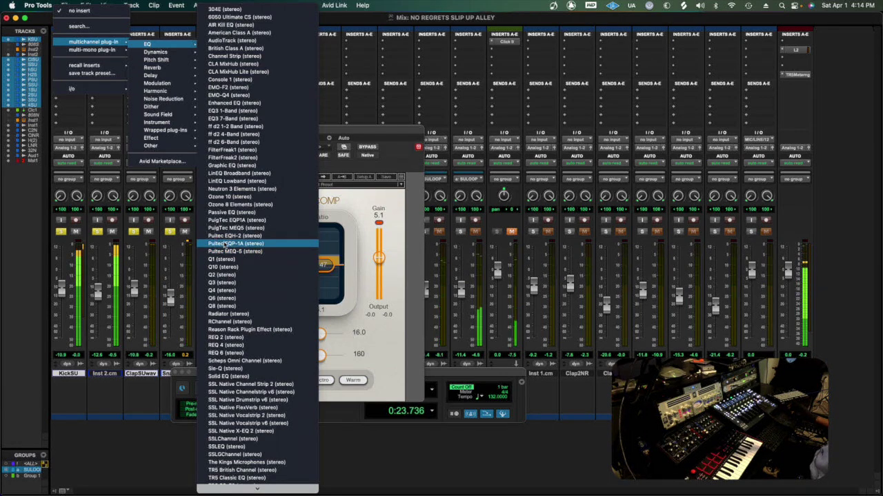
left_click(231, 245)
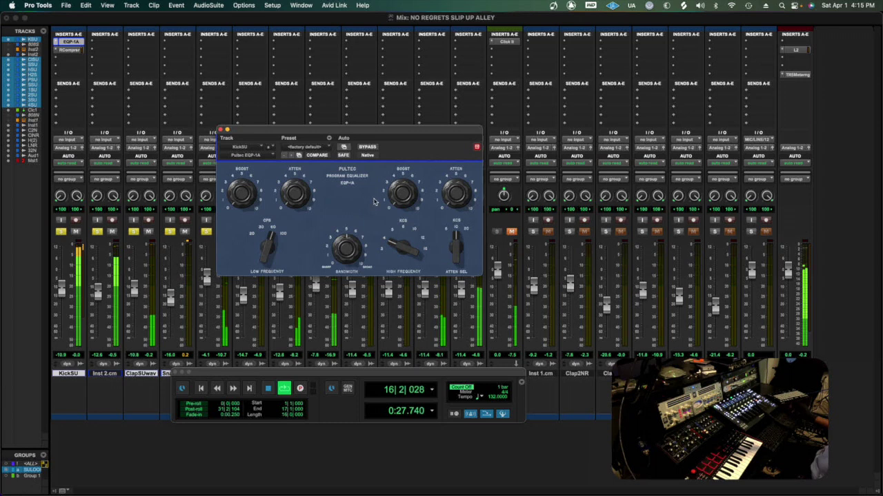
left_click(300, 193)
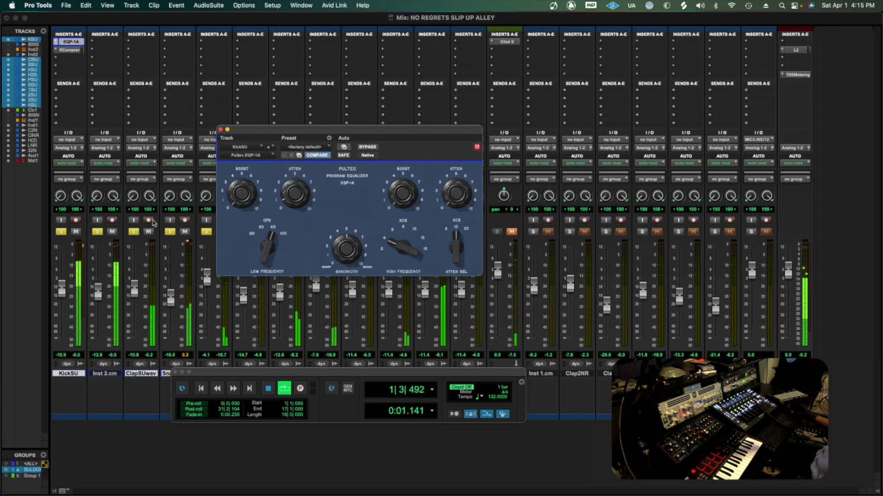
Solo only the KickSU and Inst 2.cm tracks to audition the equalized kick against the 808
left_click(98, 231)
left_click(62, 233)
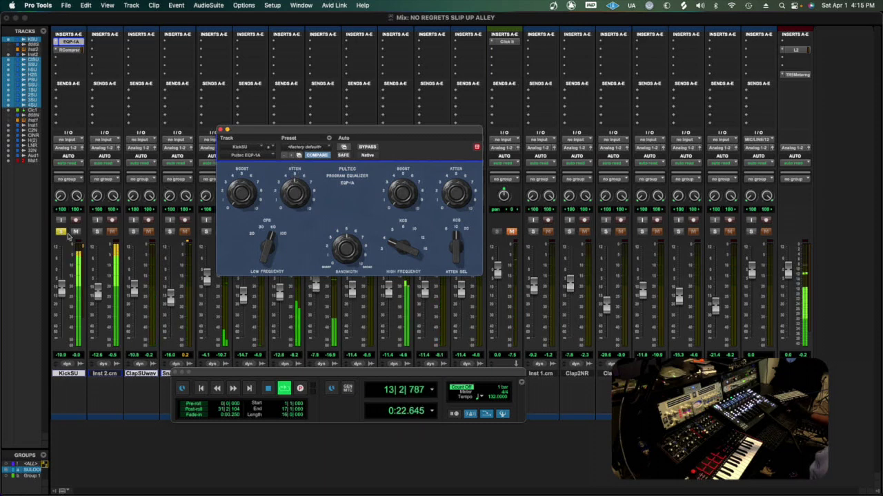
left_click(96, 231)
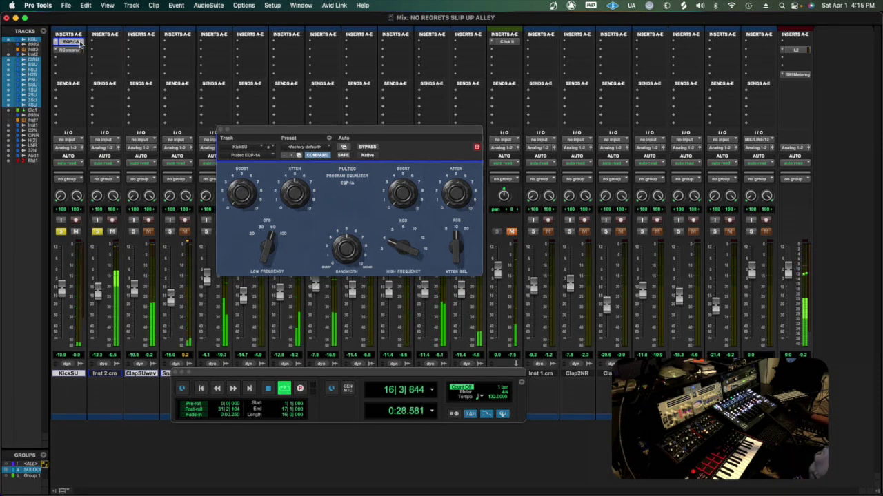
mouse_move(72, 42)
left_mouse_down()
mouse_move(98, 46)
mouse_move(74, 44)
left_mouse_up()
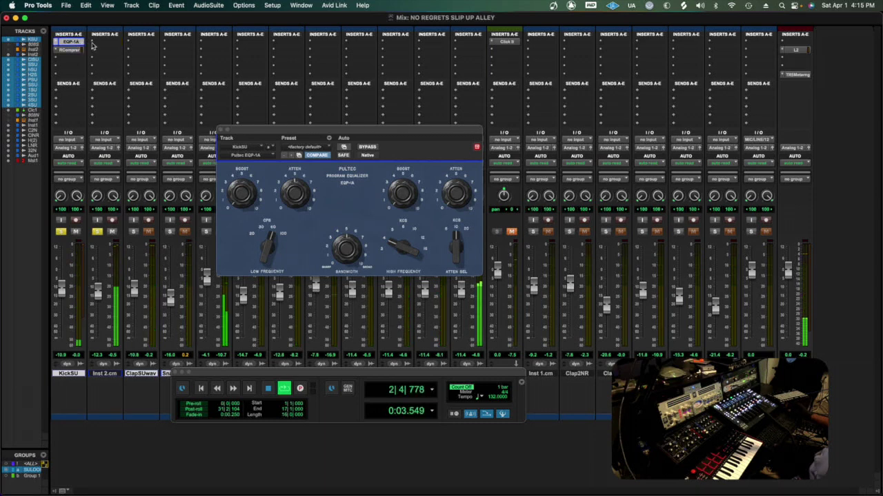
Insert Renaissance Axx on the Inst 2.cm track with a threshold of -5.0, and lower the track's fader to -13.6
left_click(95, 51)
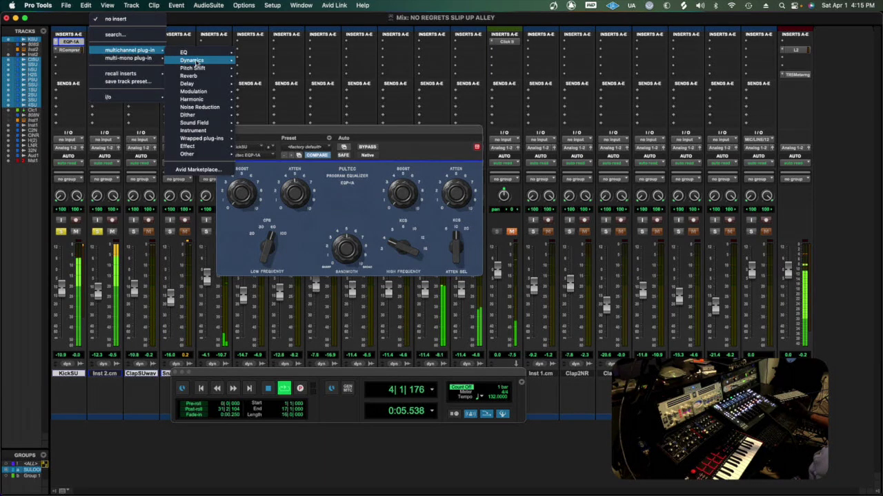
mouse_move(200, 66)
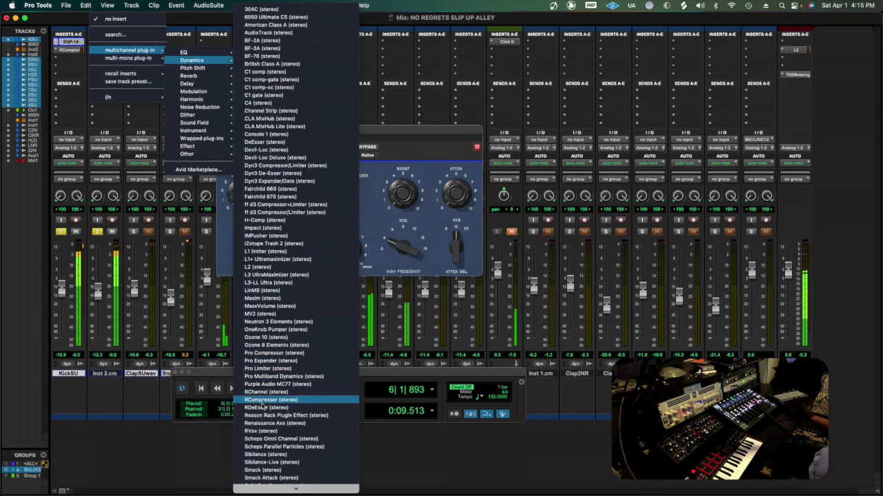
left_click(266, 424)
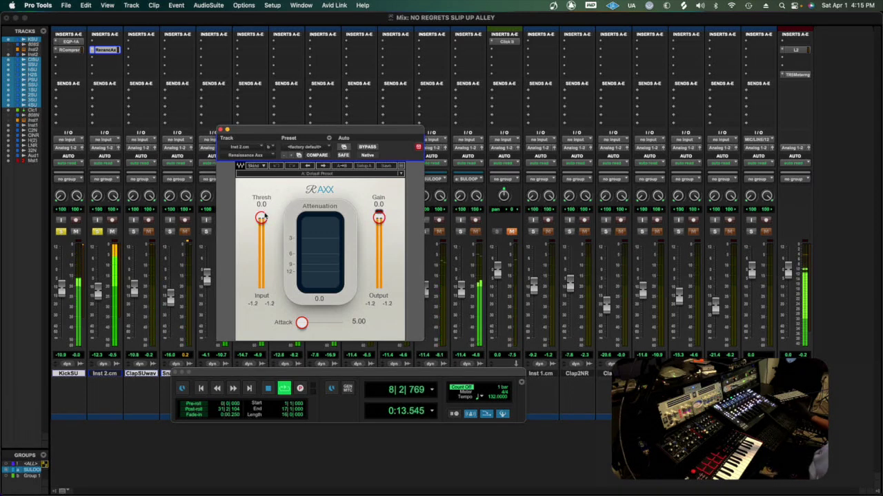
left_click_drag(261, 217, 262, 241)
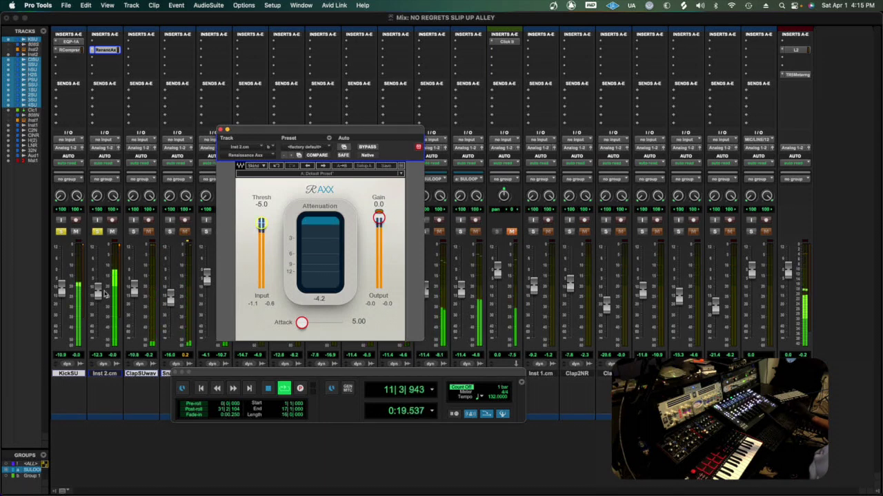
left_click_drag(99, 302, 100, 303)
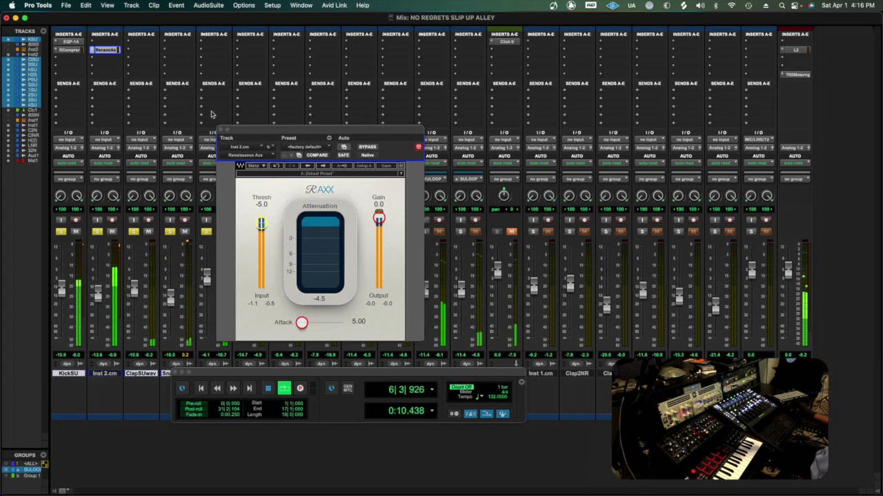
left_click(221, 130)
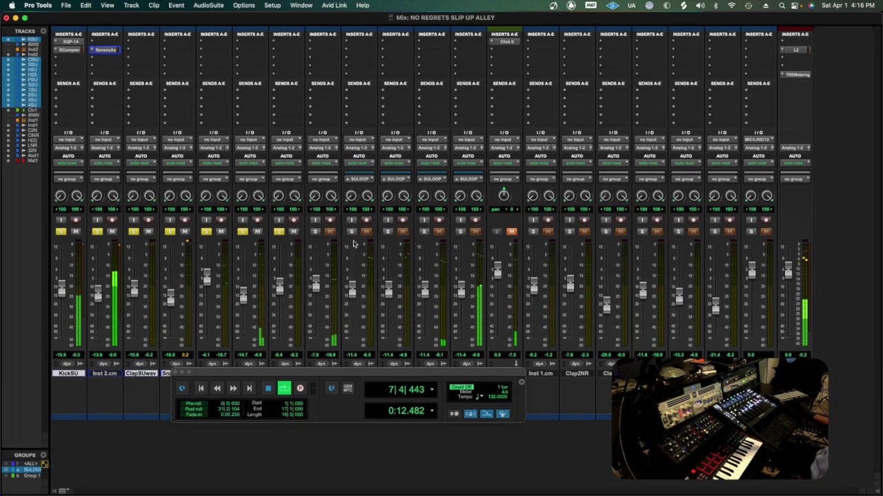
Select the Audio 1 track in the mixer and start adding new tracks after it
left_click(758, 374)
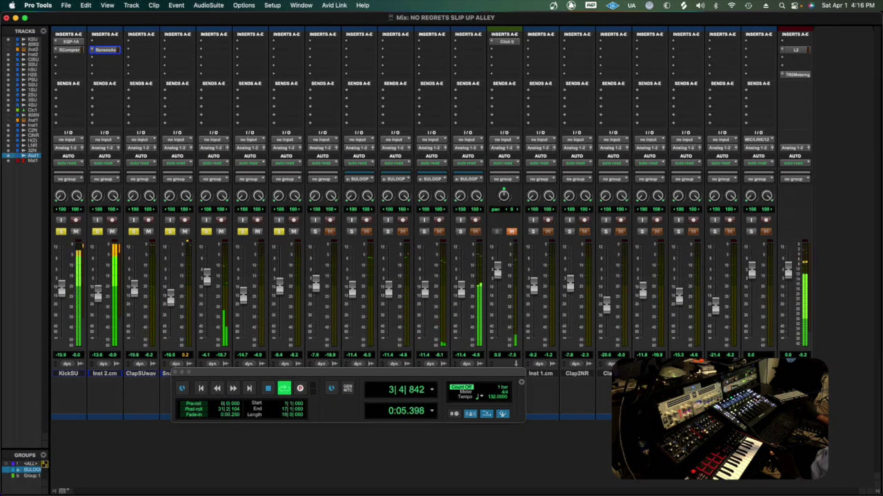
left_click(131, 5)
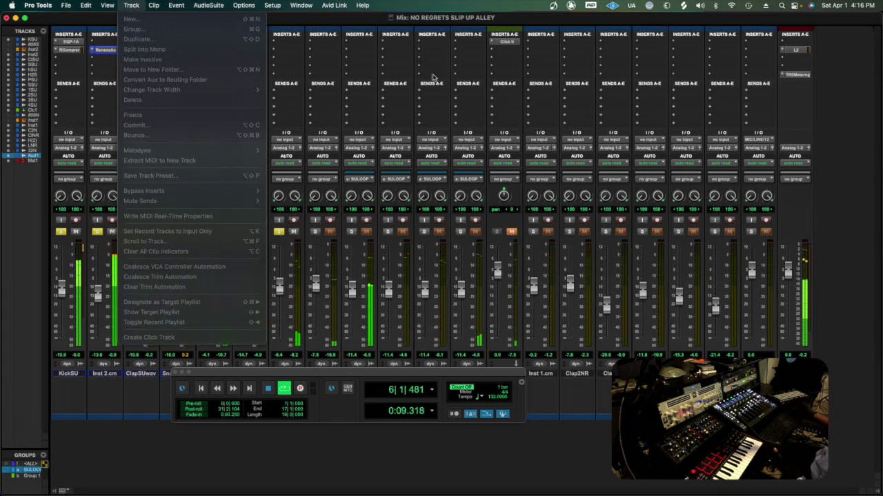
left_click(458, 19)
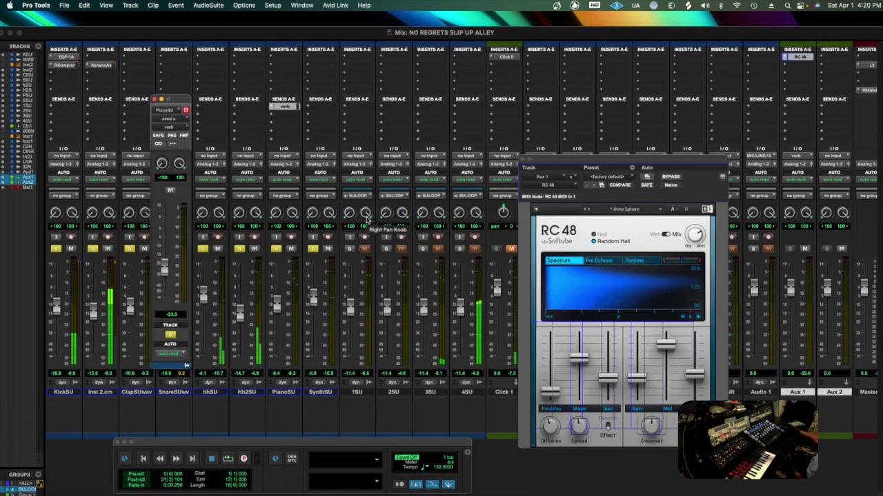
Hide the Click 1 track in the mixer and close the RC 48 reverb window
scroll(367, 220, "right", 3)
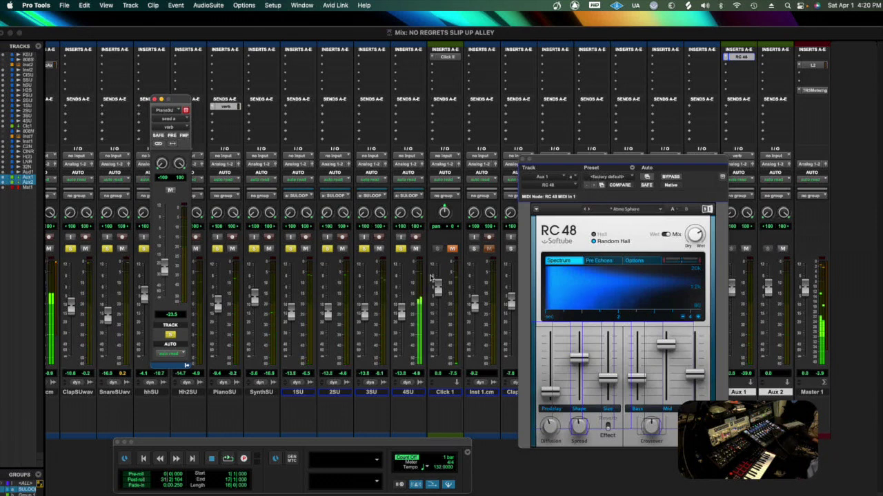
right_click(446, 392)
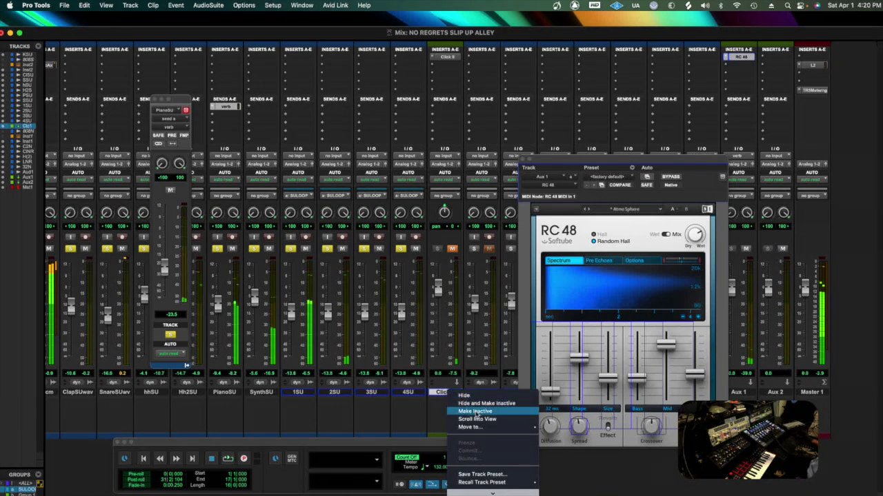
left_click(515, 352)
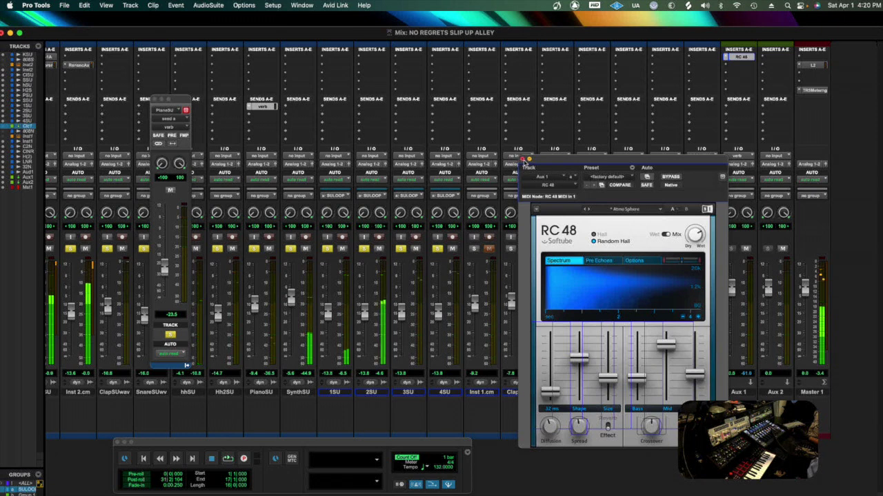
left_click(524, 158)
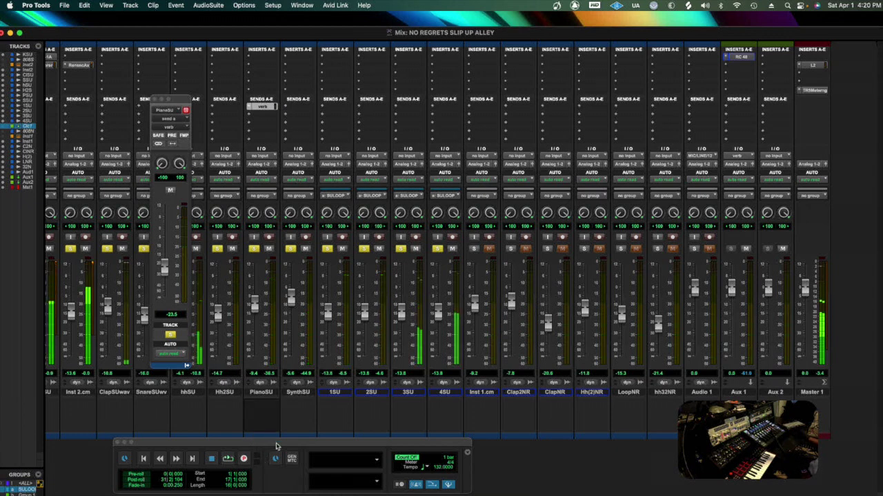
left_click(497, 448)
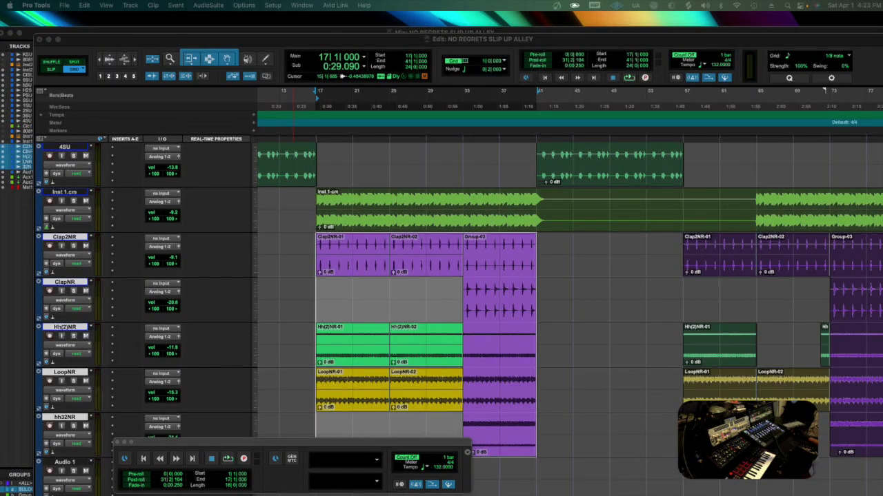
Select the NR drum clips from bar 17 to bar 41 and solo the NR tracks during playback
left_click_drag(289, 207, 297, 207)
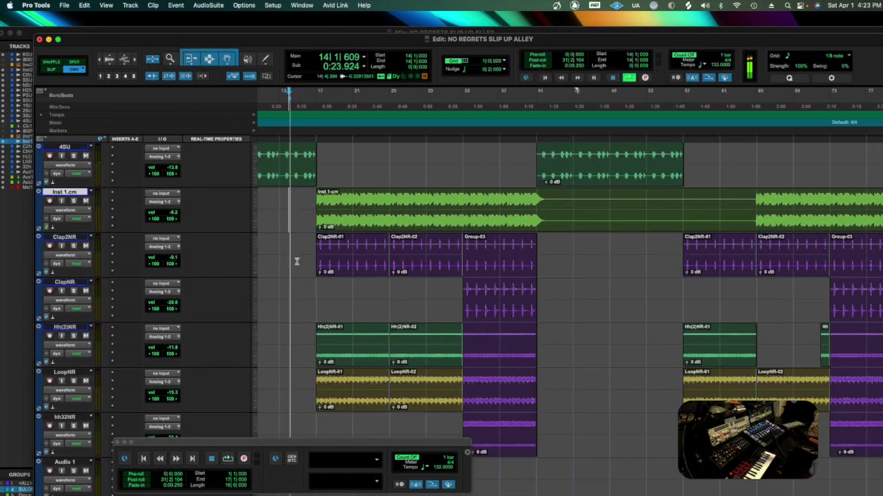
left_click(346, 274)
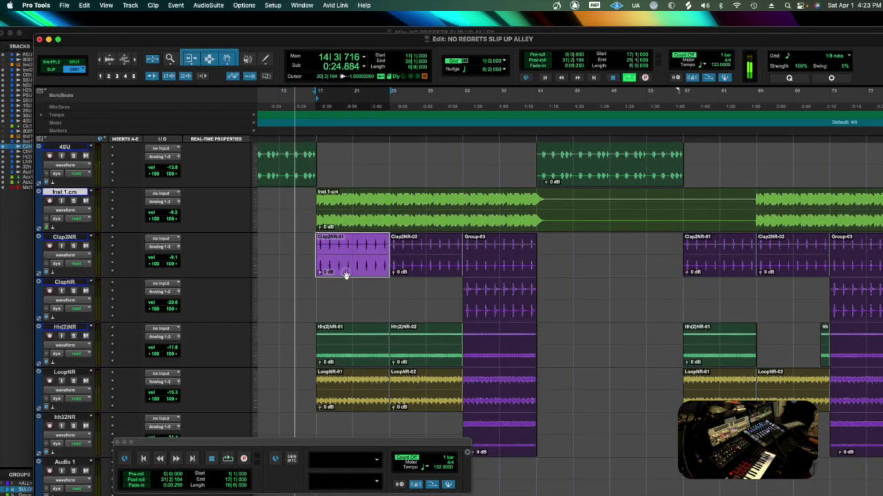
left_click(487, 270, "shift")
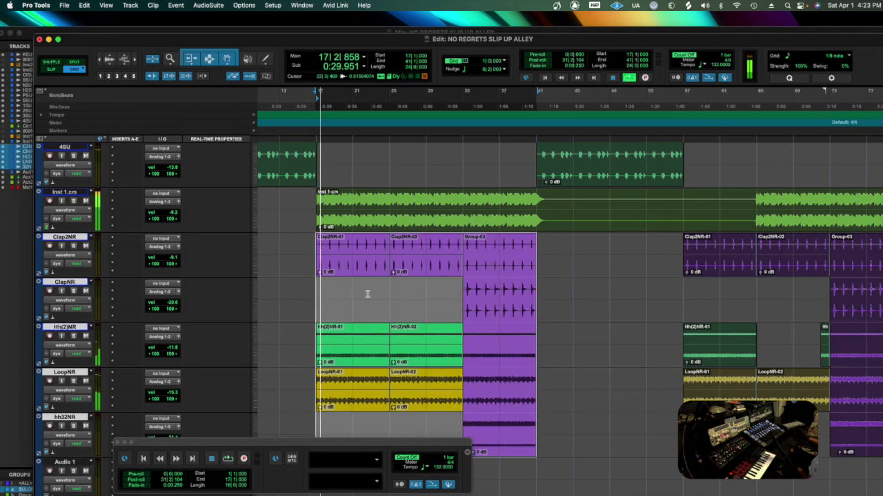
scroll(324, 292, "down", 3)
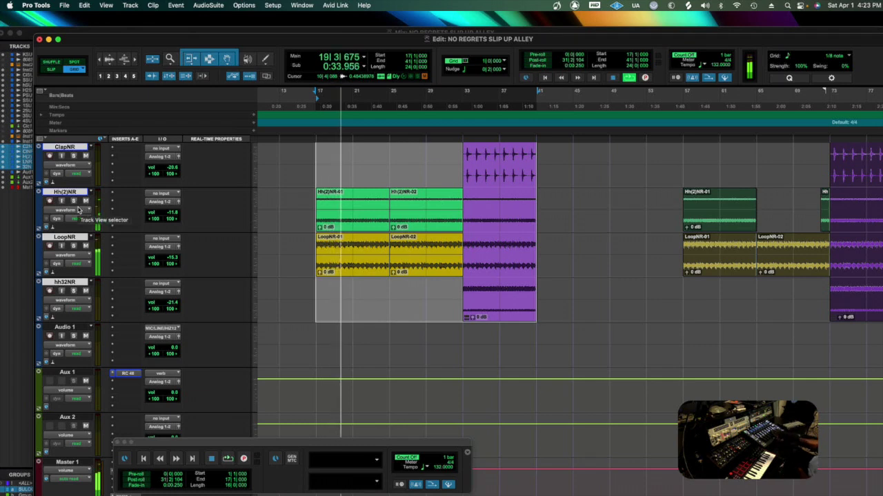
scroll(79, 210, "up", 3)
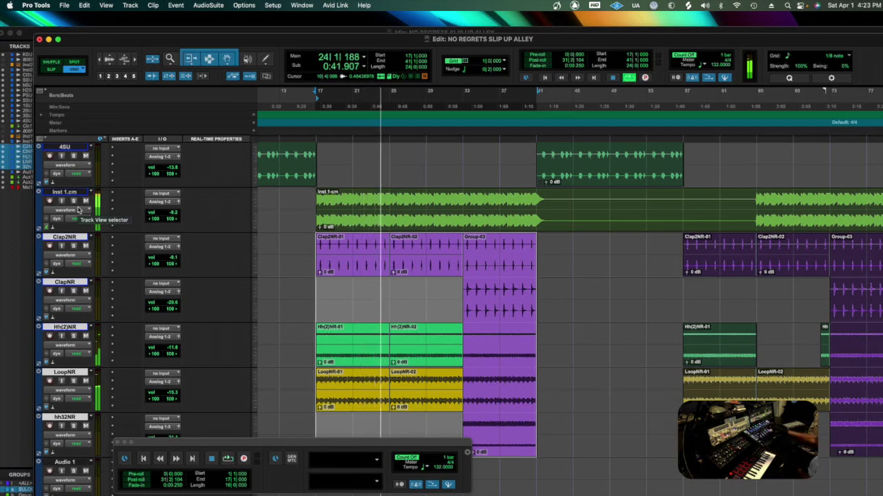
key("shift+s")
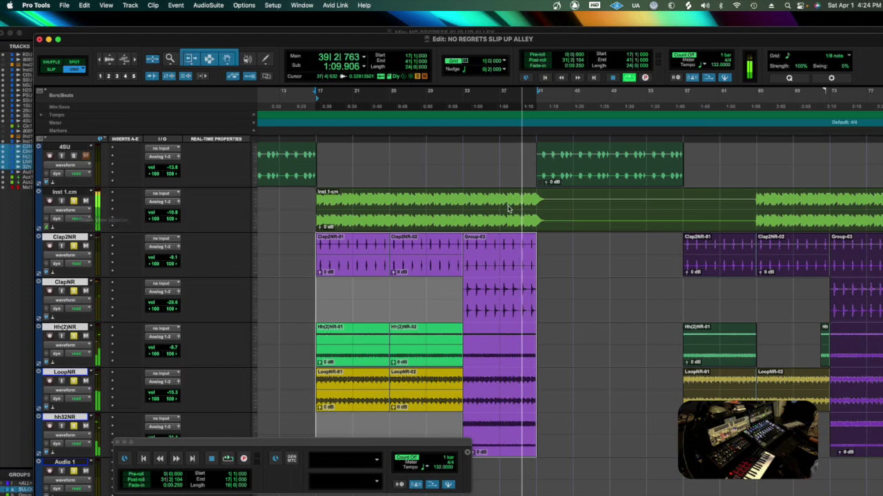
Stop the playback of the NR section, select the Group-03 clip at bar 33 and play it
scroll(440, 268, "down", 3)
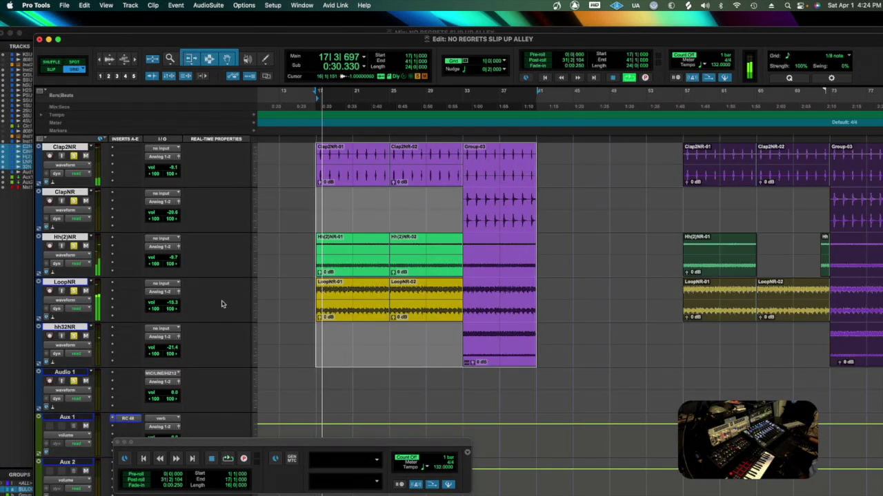
scroll(259, 299, "up", 3)
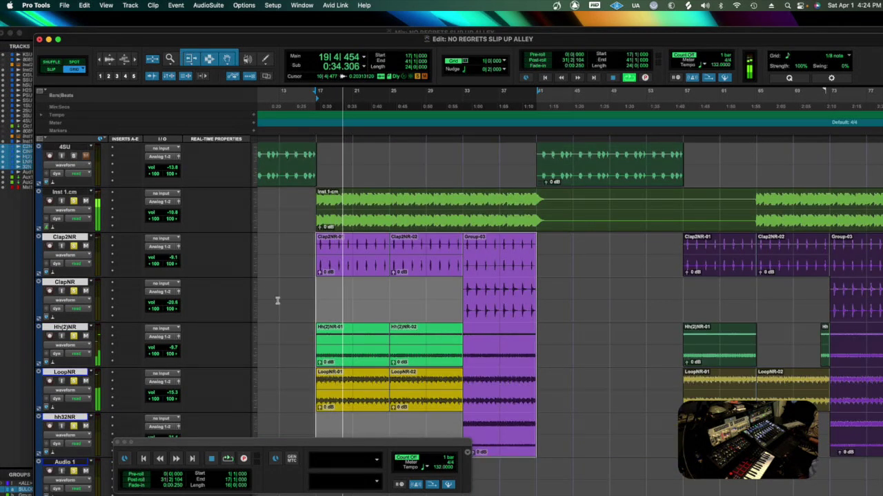
scroll(503, 318, "right", 1)
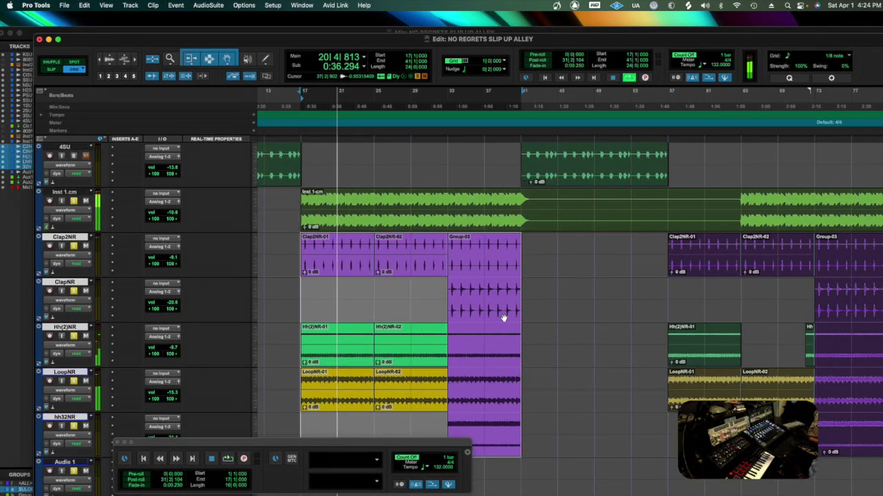
key("space")
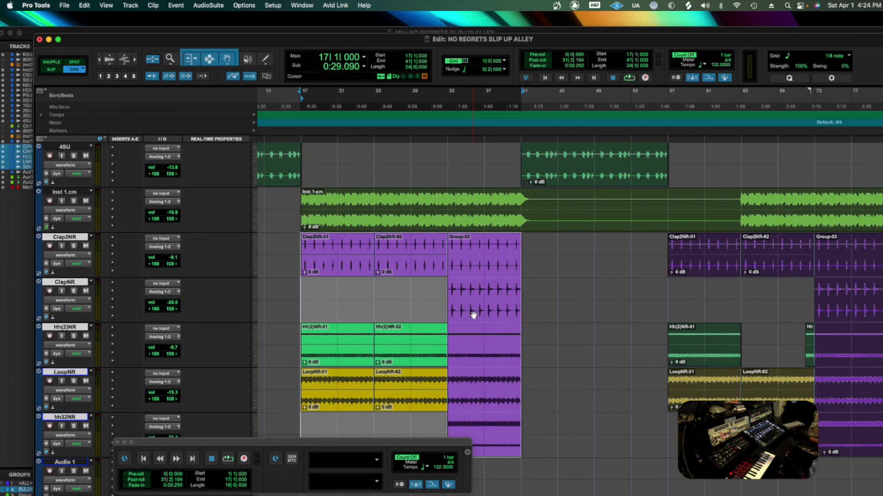
key("space")
left_click(532, 317)
left_click(492, 315)
key("space")
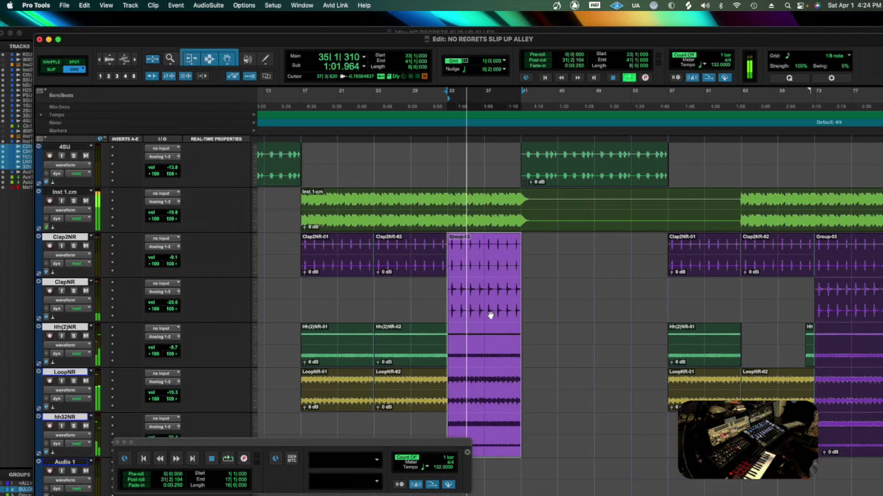
Ungroup the Group-03 clip at bar 33 and copy its ClapNR-01 clip to bar 17 on the ClapNR track
key("super+alt+u")
left_click(544, 324)
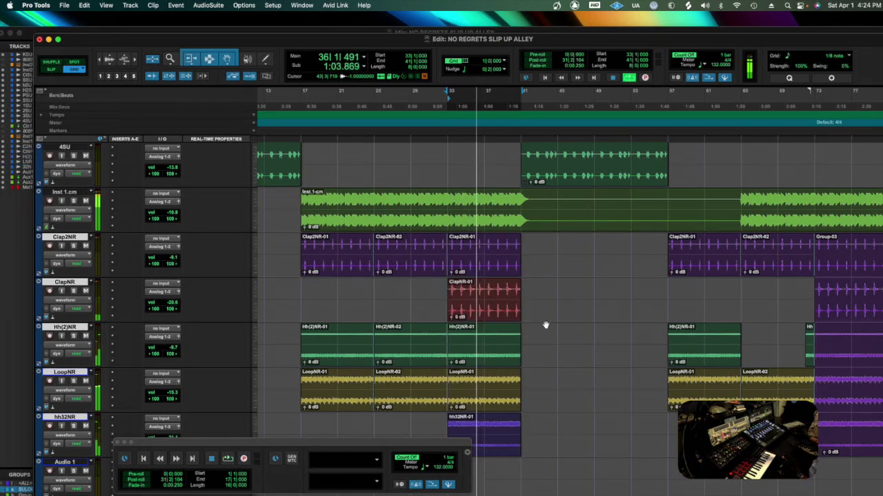
left_click(503, 311)
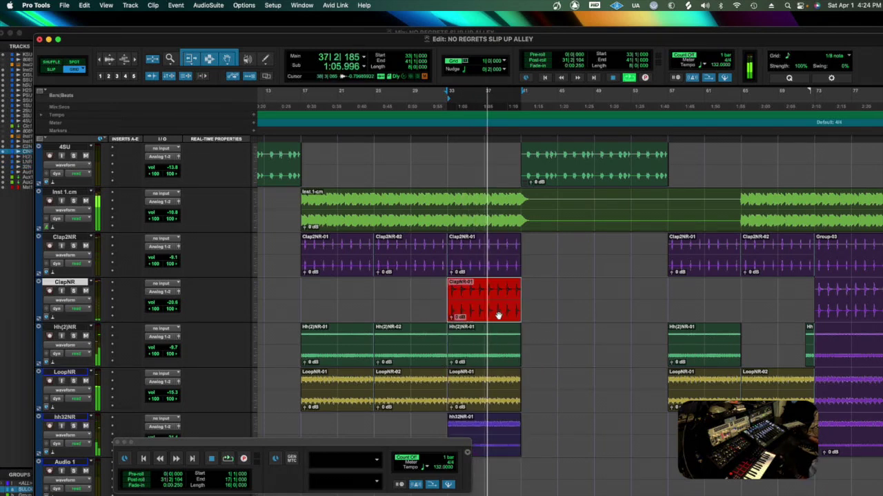
left_click_drag(498, 316, 352, 316)
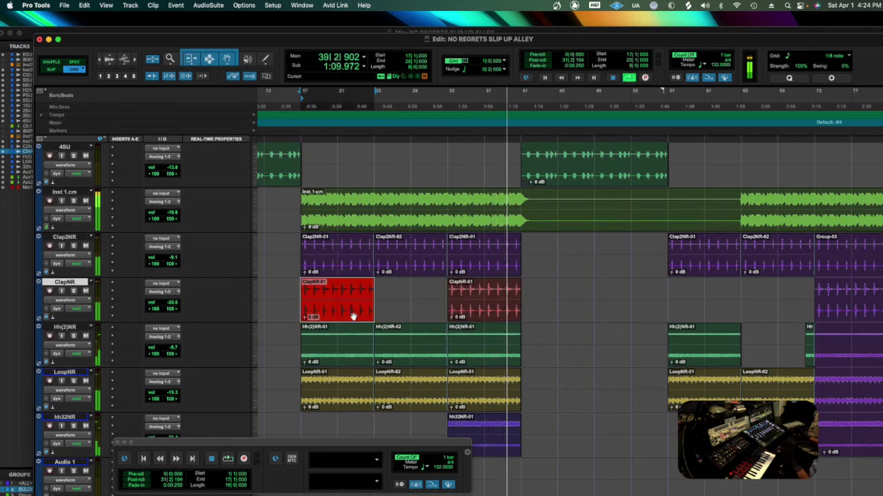
Duplicate the ClapNR-01 clip to bar 25, then play from bar 17 and select the Clap2NR clips through bar 41
key("super+d")
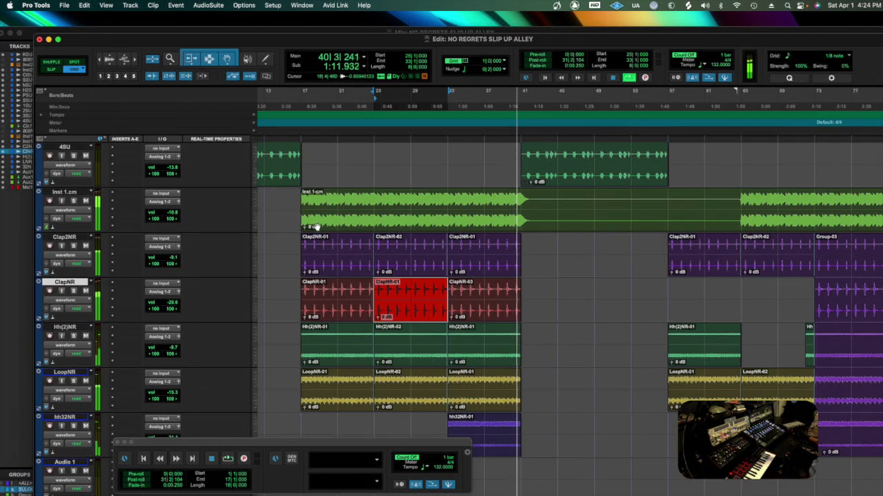
left_click(312, 262)
key("space")
key("space")
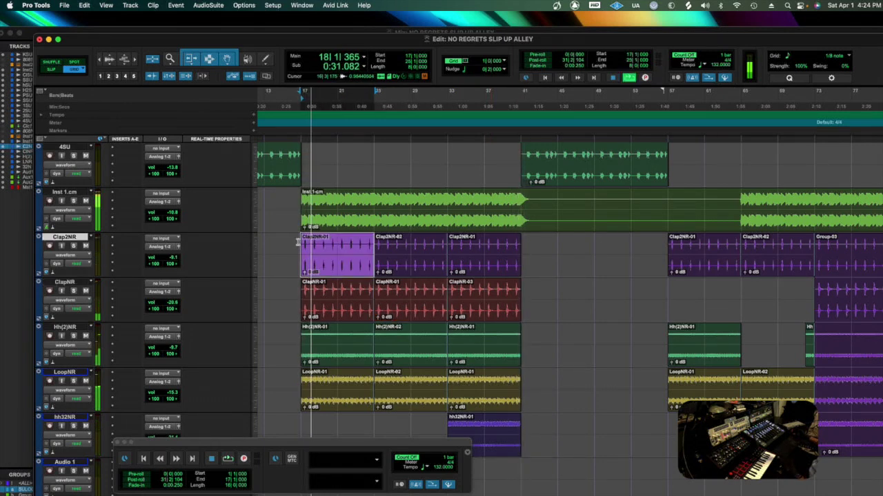
left_click(484, 268, "shift")
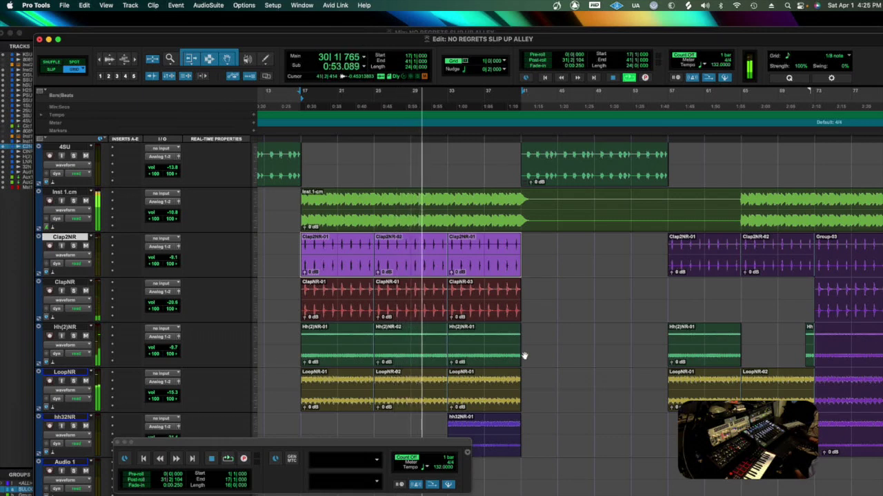
Solo the LoopNR track briefly during playback, then return to the full mix
scroll(524, 356, "down", 3)
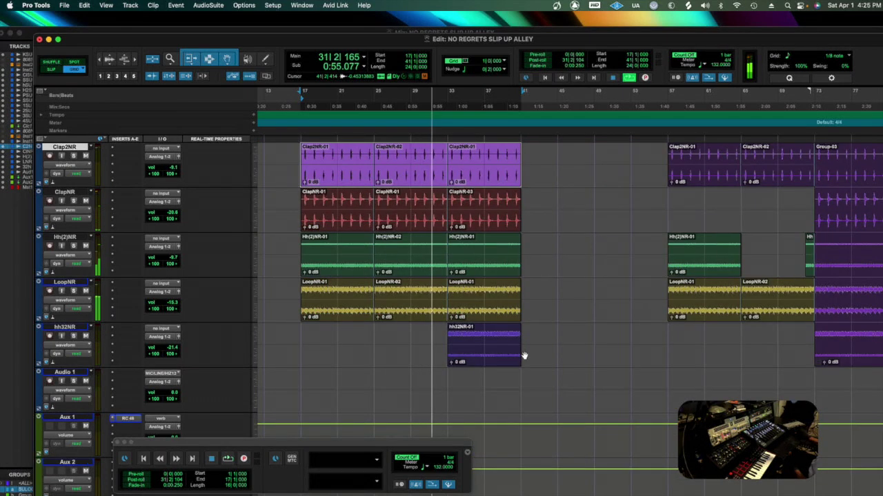
left_click(73, 291)
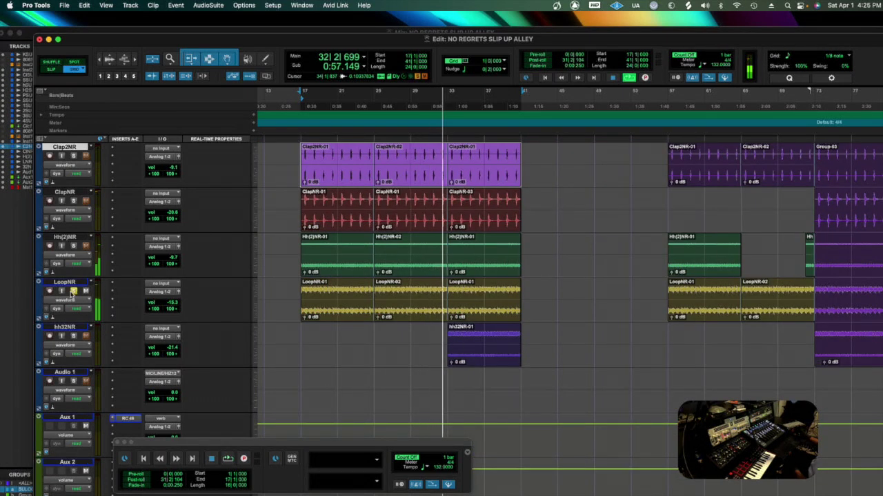
left_click(73, 291)
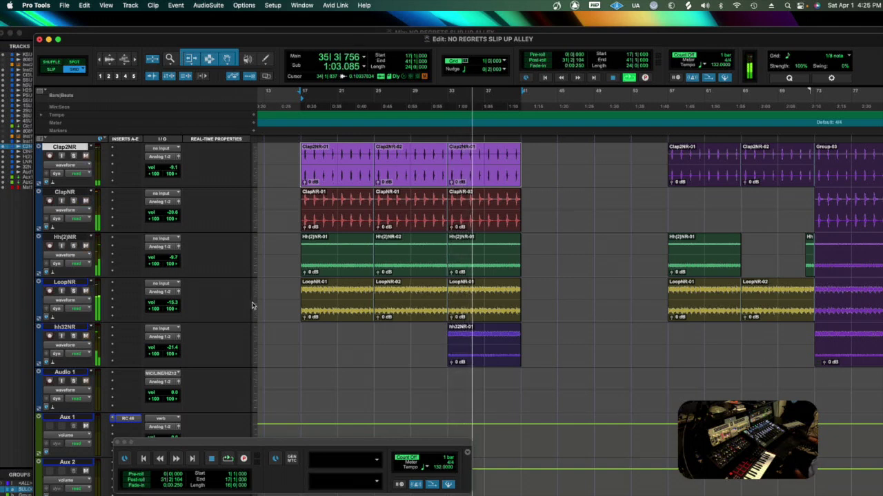
Rename the Inst 1.cm track as 808 2
scroll(274, 311, "up", 5)
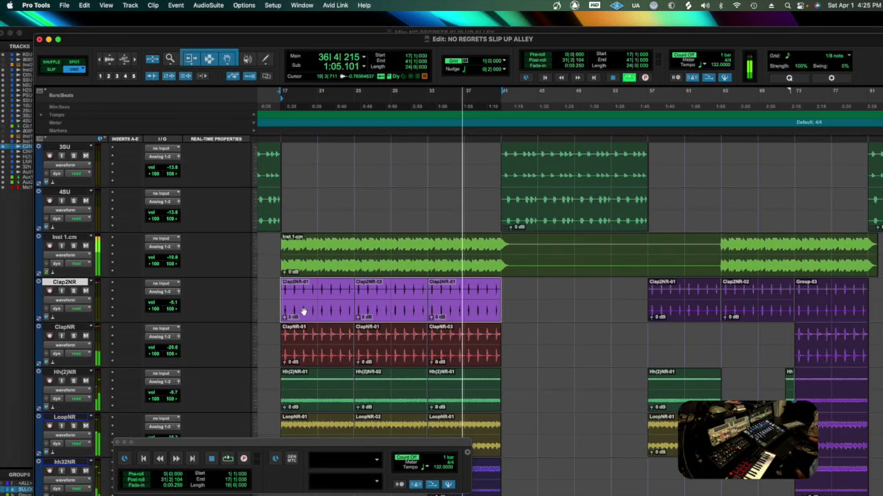
left_click(61, 238)
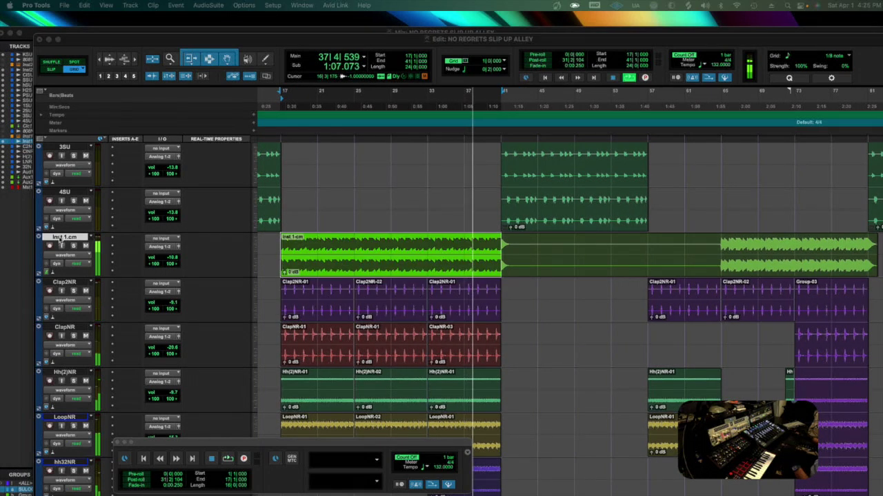
type("808 2")
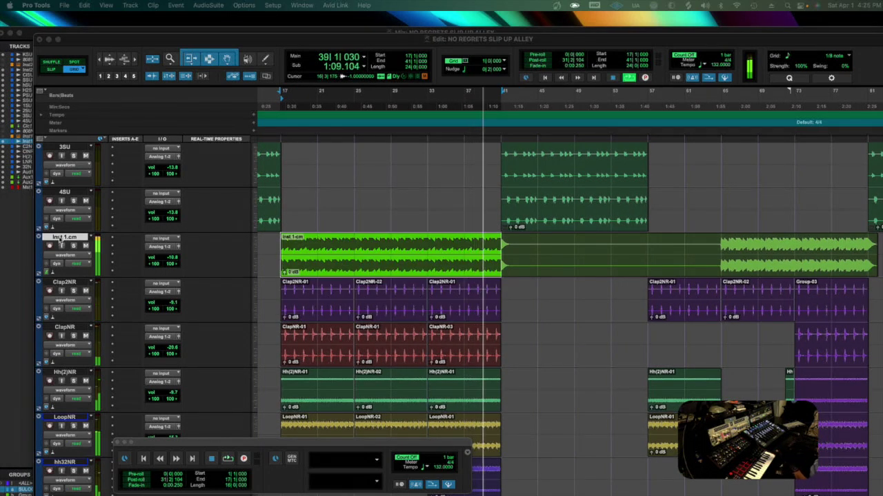
key("Return")
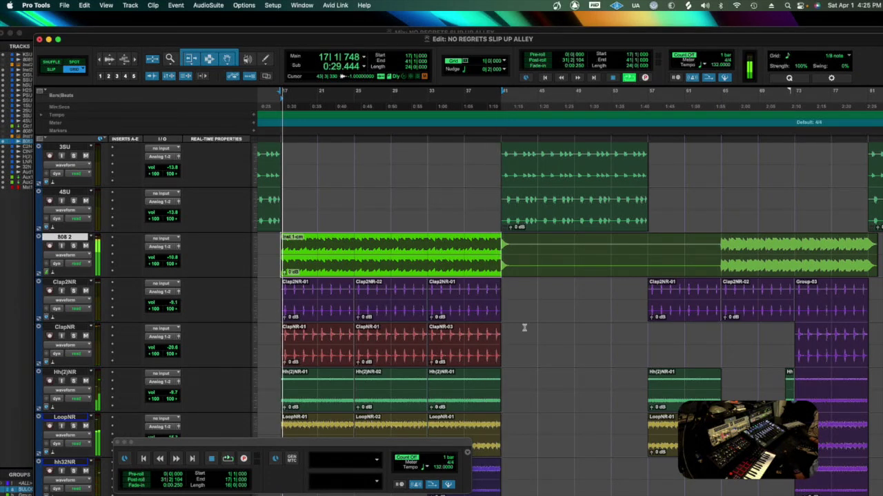
Play the transition out of the NR section from bar 40 and examine the arrangement of the SU and NR clips
left_click(493, 244)
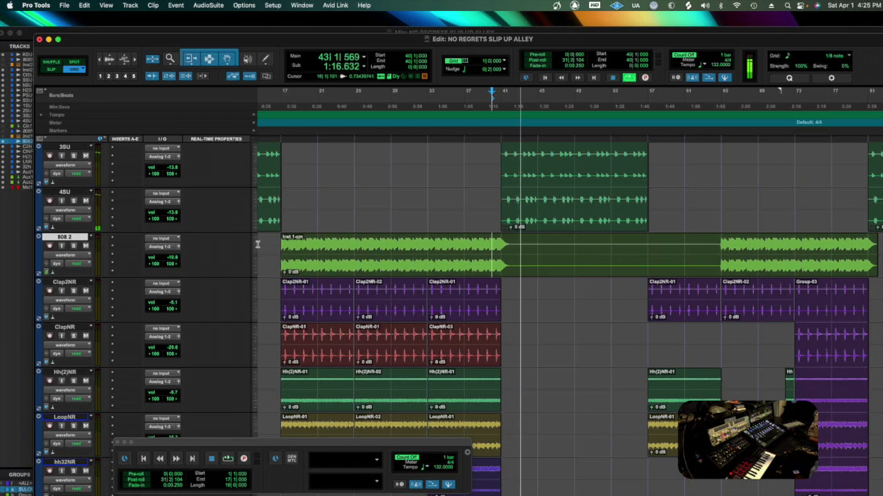
key("space")
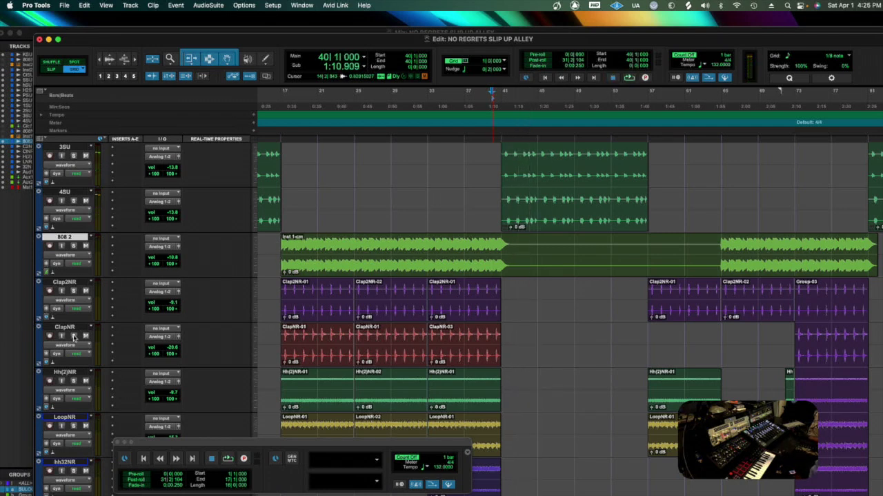
scroll(287, 290, "down", 1)
scroll(291, 260, "left", 3)
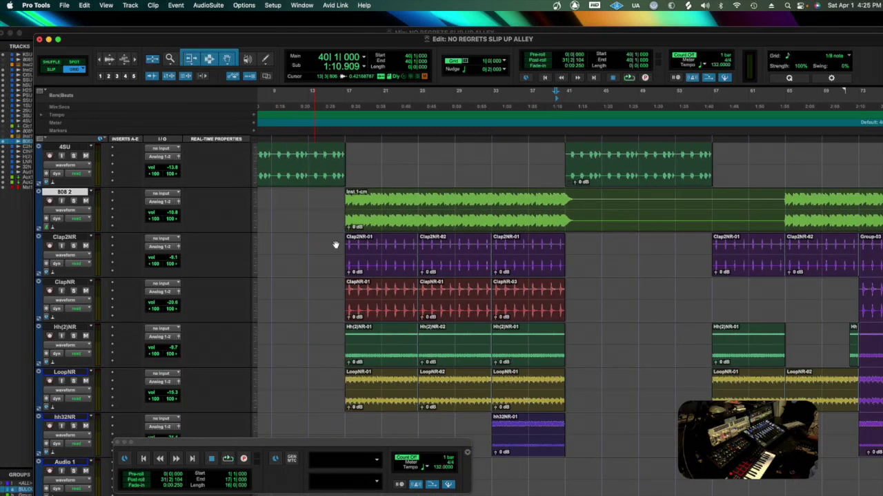
scroll(339, 237, "up", 2)
scroll(338, 236, "up", 1)
scroll(339, 237, "left", 3)
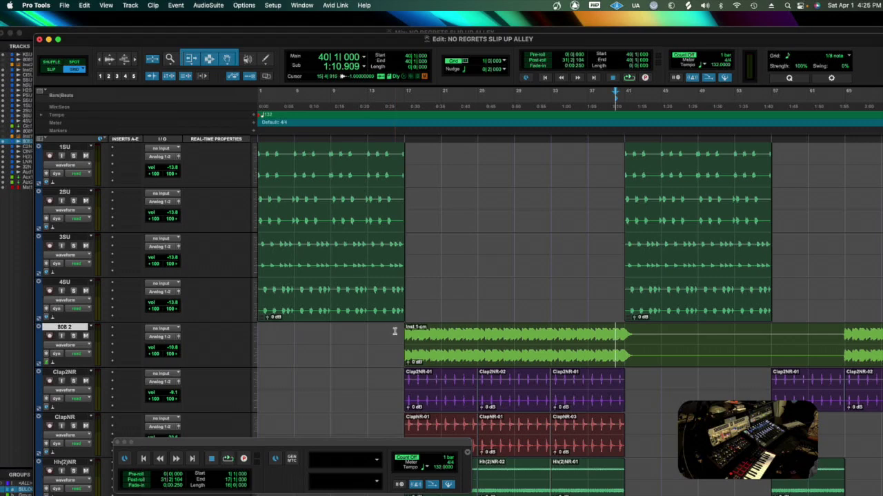
scroll(395, 332, "down", 4)
scroll(381, 324, "up", 3)
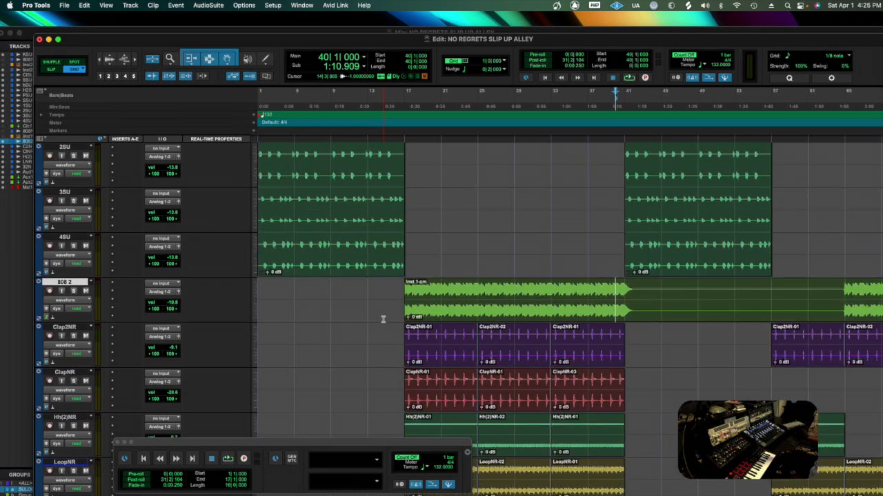
scroll(386, 290, "right", 1)
scroll(386, 289, "left", 1)
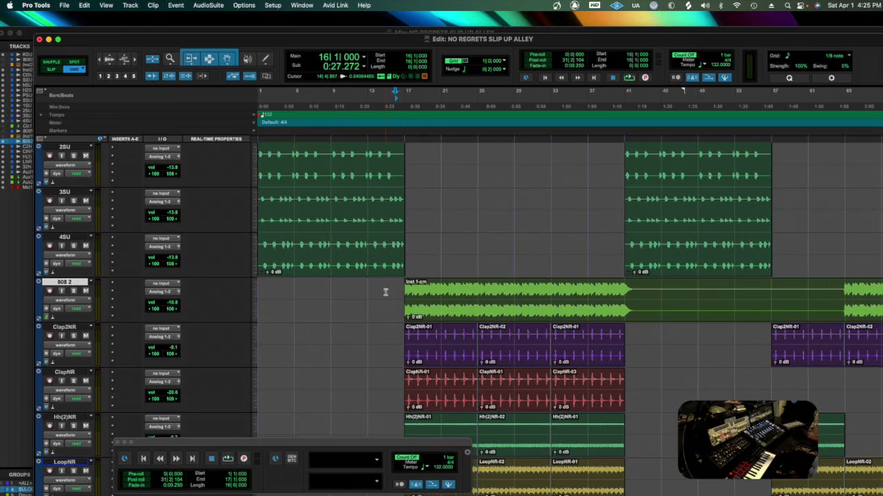
scroll(331, 291, "up", 3)
scroll(331, 291, "down", 4)
scroll(331, 290, "up", 5)
scroll(356, 299, "down", 5)
scroll(331, 275, "right", 4)
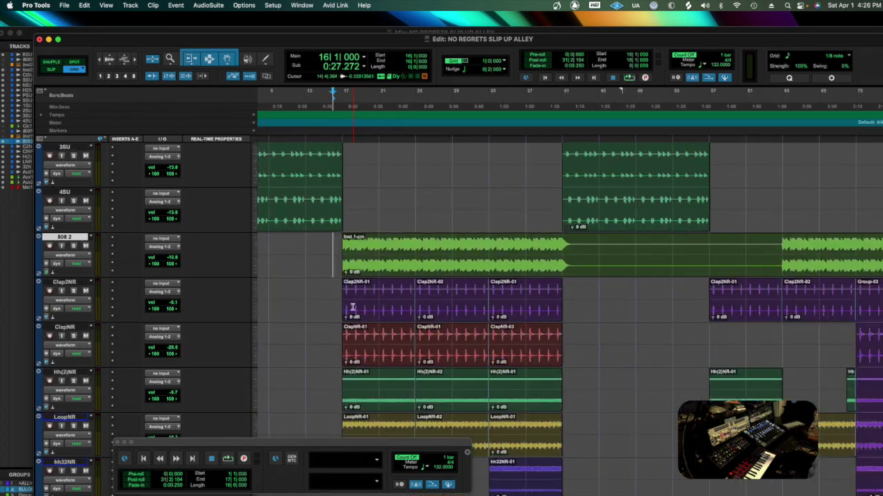
scroll(313, 246, "left", 4)
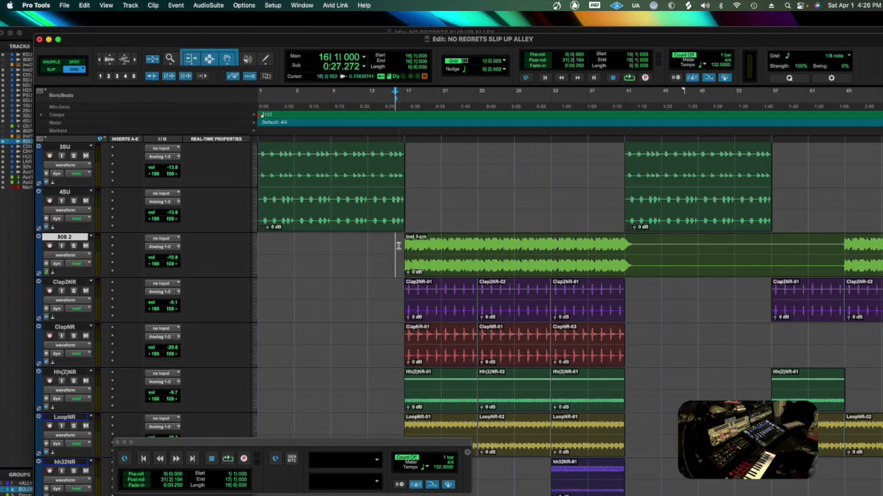
scroll(397, 245, "up", 3)
scroll(398, 246, "down", 2)
scroll(397, 246, "right", 1)
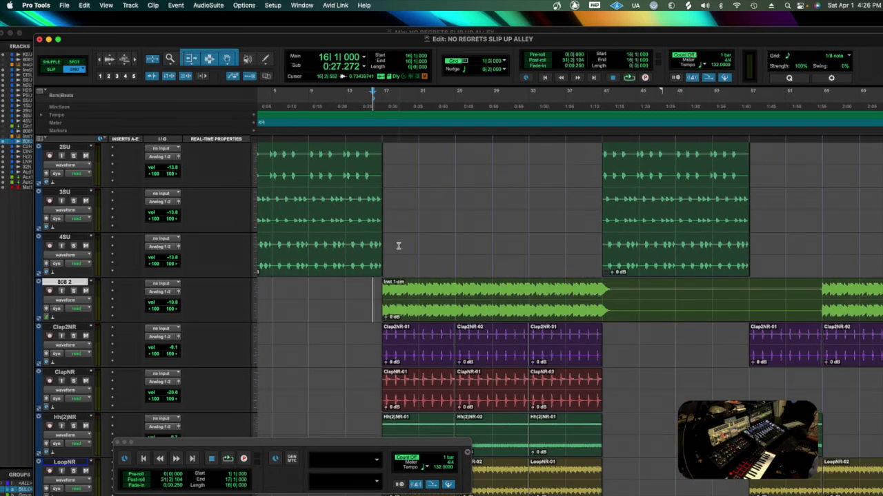
scroll(398, 246, "down", 2)
scroll(398, 246, "right", 1)
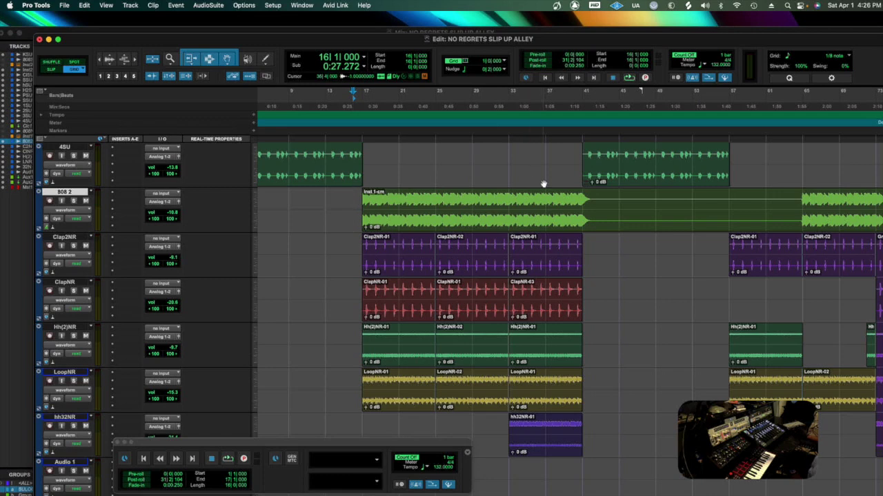
scroll(543, 185, "right", 4)
scroll(476, 195, "left", 6)
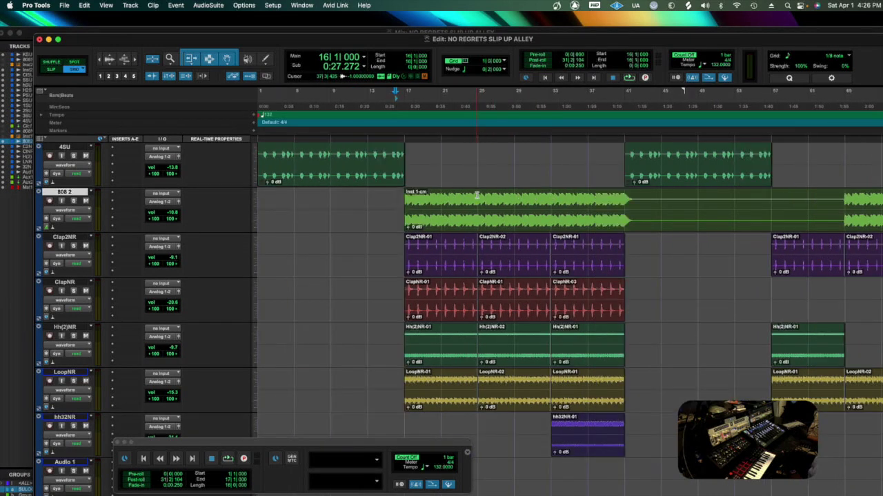
Select the opening 4SU clip, then play from bar 16 on the 808 2 track into the NR section
left_click(331, 178)
key("space")
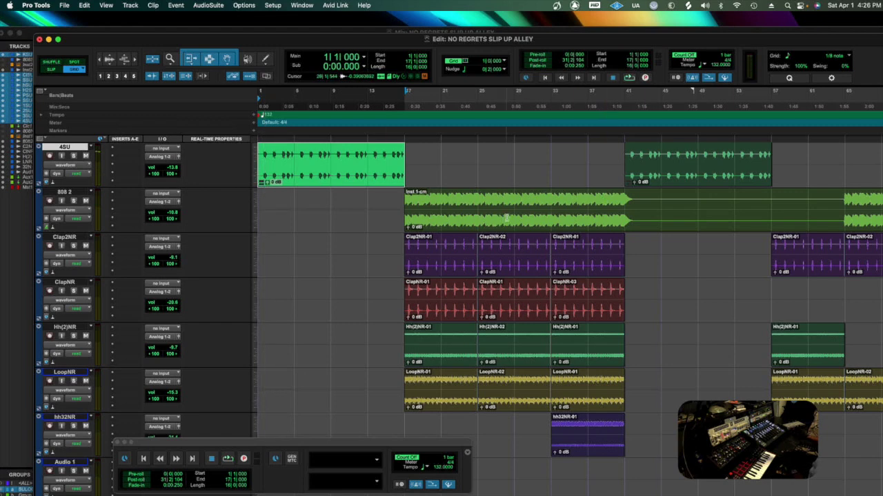
scroll(500, 219, "right", 3)
left_click(341, 201)
key("space")
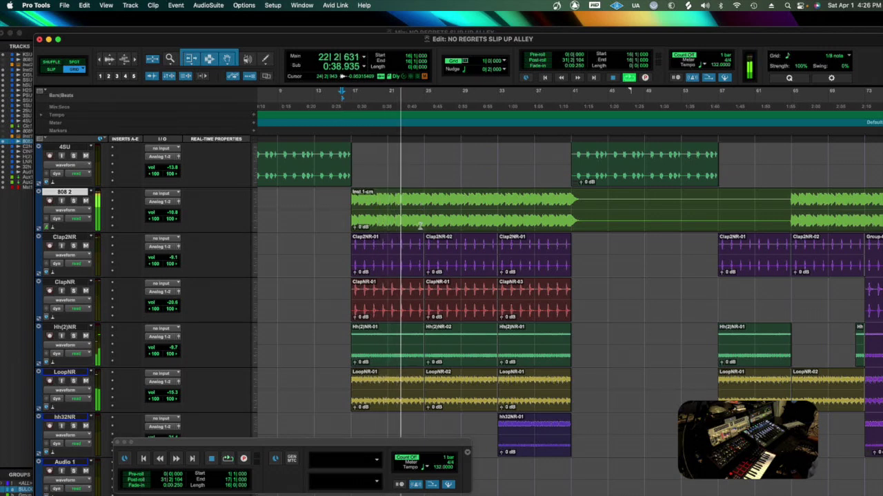
Reposition the Edit window to expose the mixer's output meter and audition the transition into bar 41 from bars 39 and 40
left_click(555, 198)
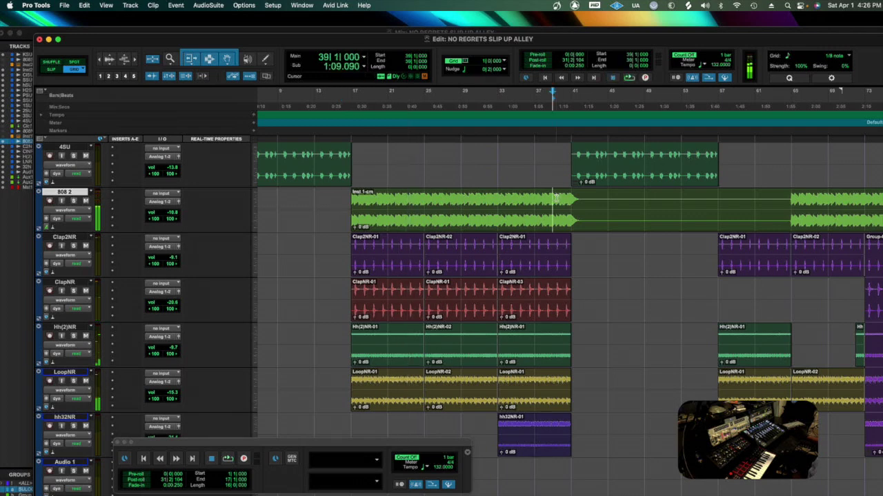
left_click_drag(190, 43, 78, 30)
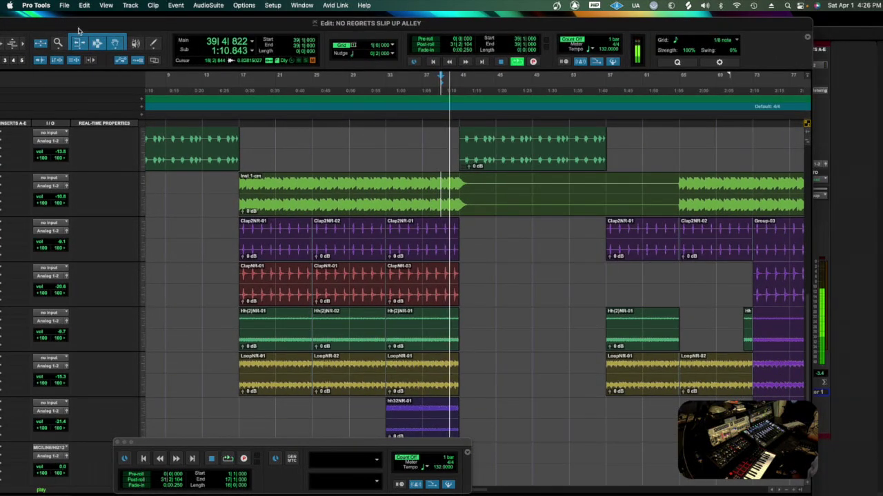
left_click(453, 184)
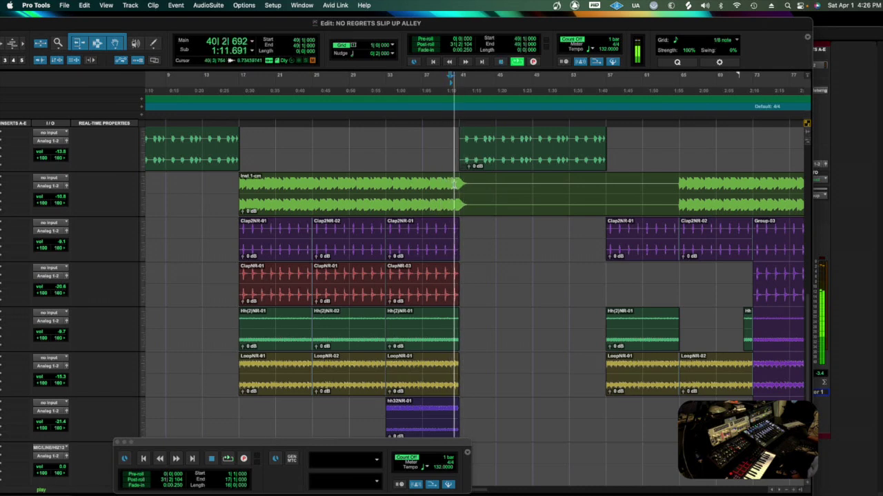
key("space")
key("space")
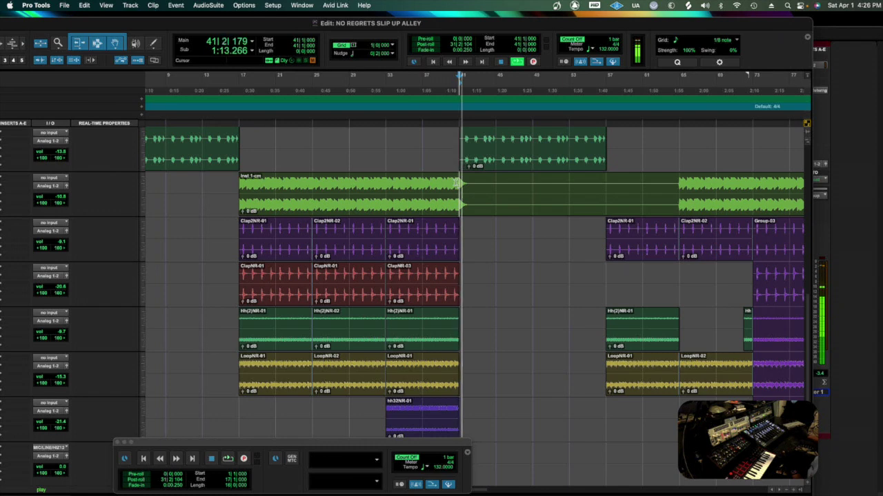
key("space")
left_click(451, 182)
key("space")
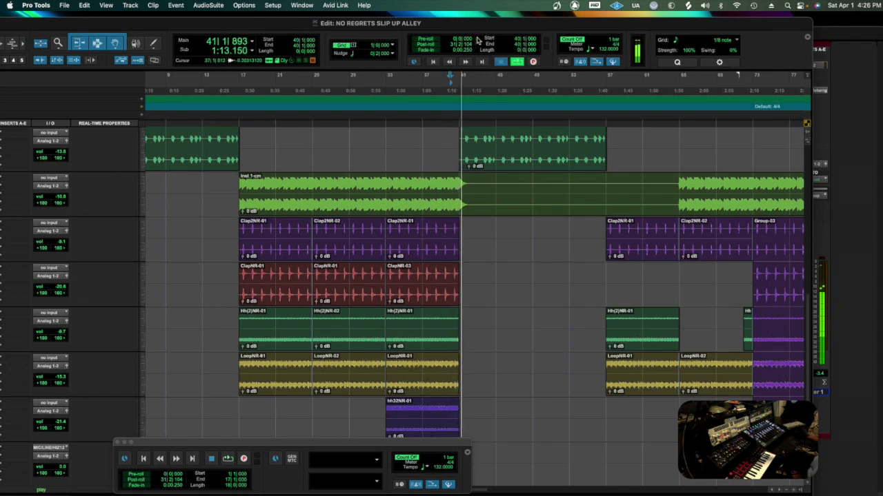
Set the grid to 1/4 note and audition the end of the NR section from bar 39 beat 4
left_click(386, 44)
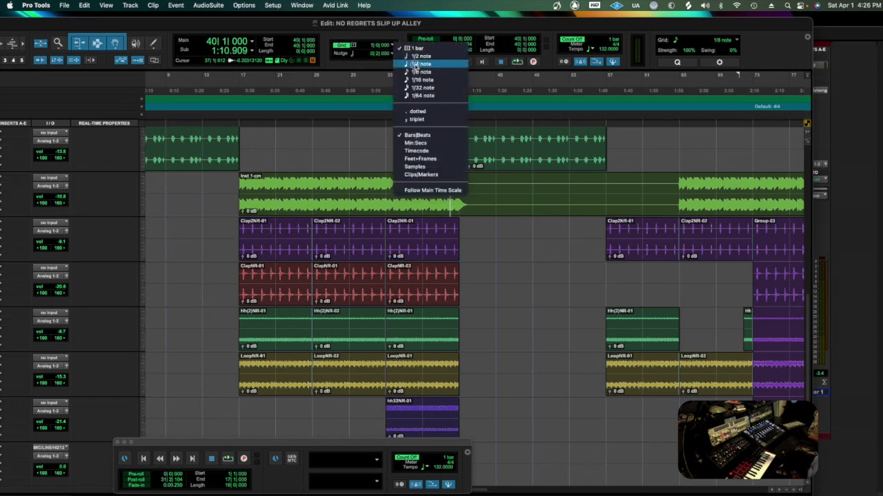
left_click(416, 65)
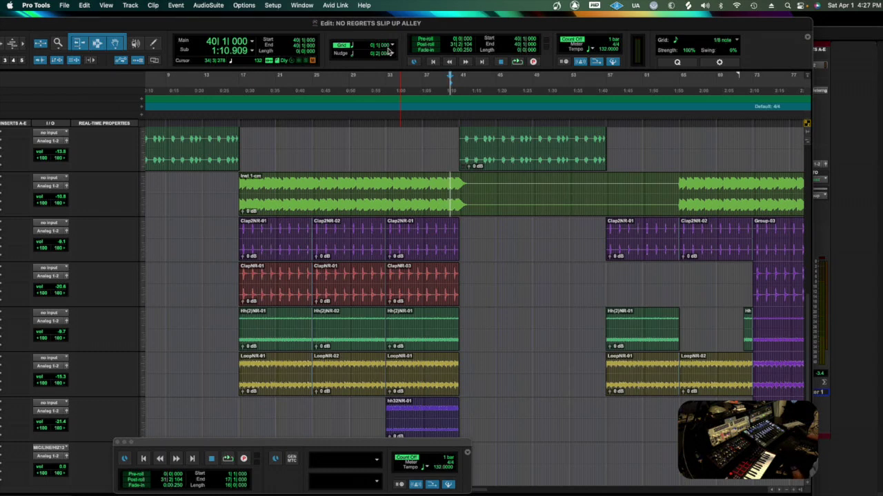
key("t")
key("t")
key("t")
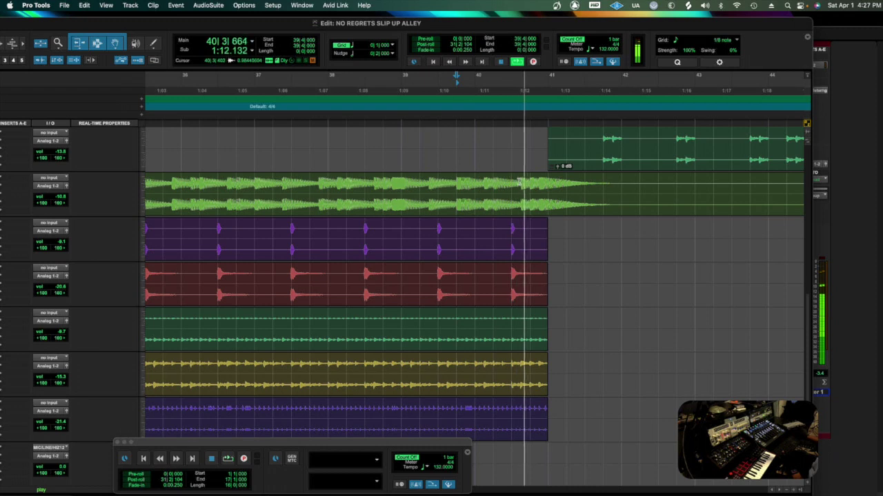
key("space")
key("space")
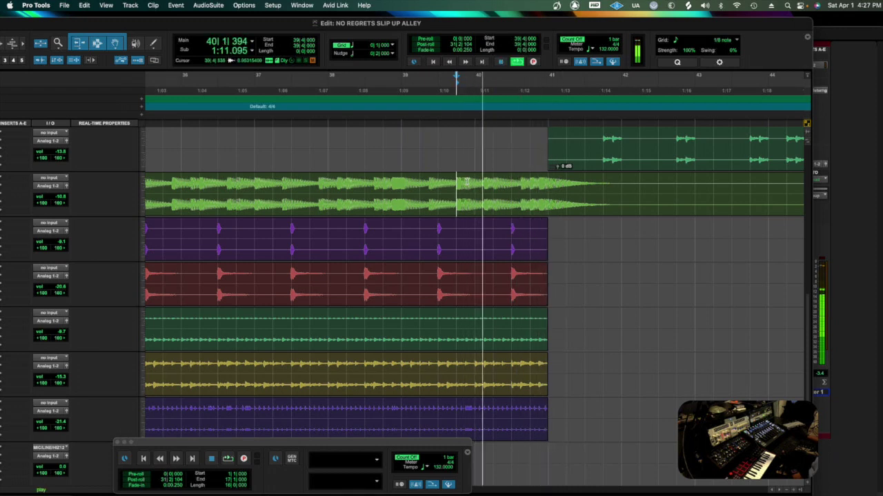
key("space")
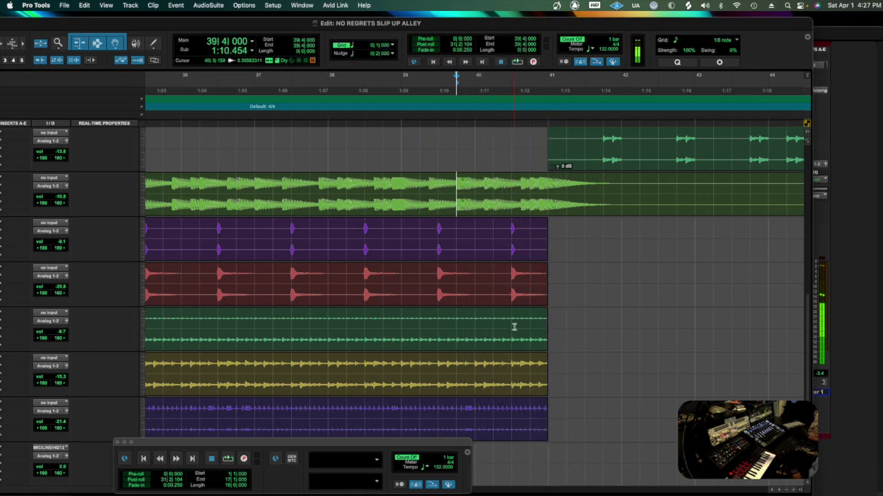
Delete the Hh(2)NR, LoopNR and hh32NR audio from bar 40 beat 3 to bar 41 and play the transition from bar 39 beat 2
left_click_drag(513, 318, 542, 433)
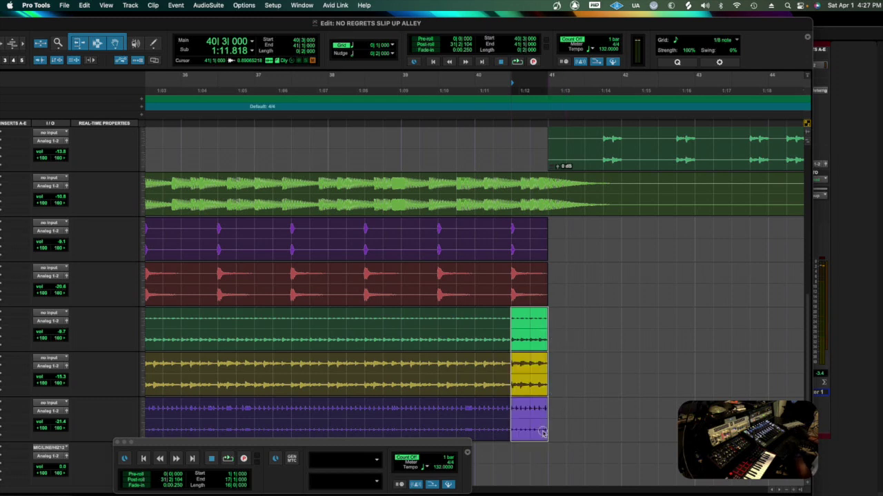
key("Delete")
left_click(416, 227)
key("space")
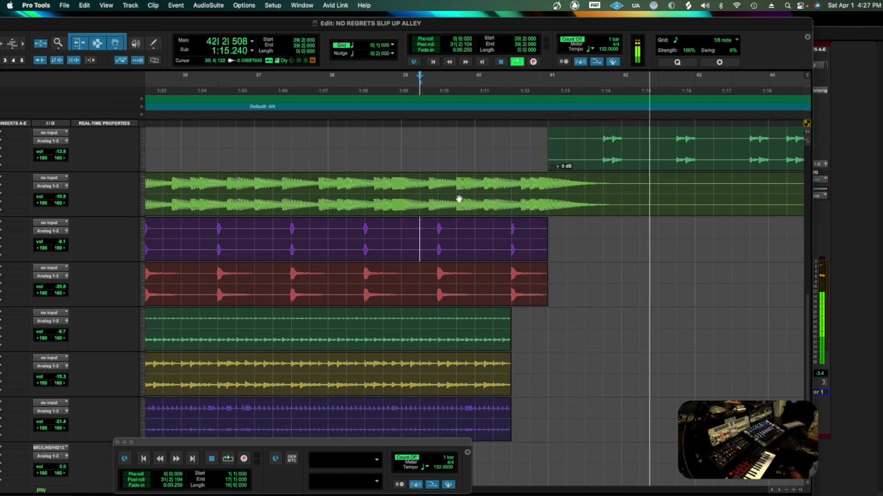
Examine the clip layout of the whole song from the NR tracks up to the kick during playback, continuing from bar 56
key("r")
key("r")
key("r")
key("r")
key("r")
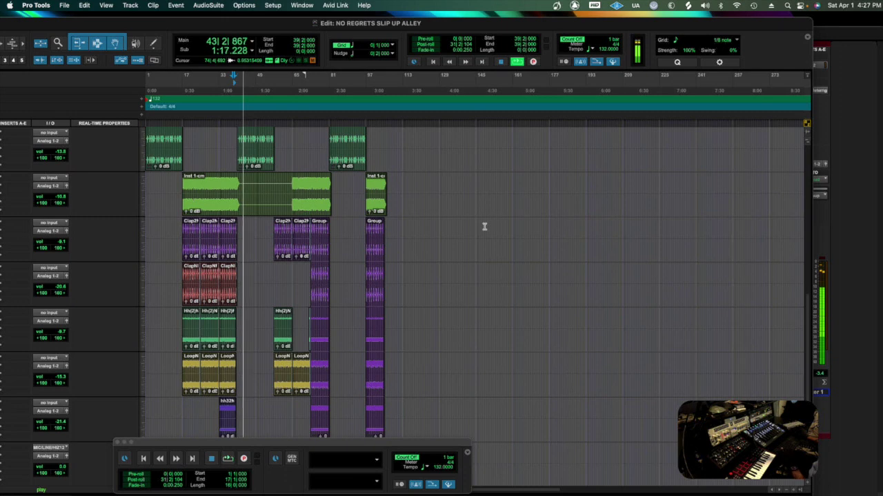
scroll(267, 256, "up", 3)
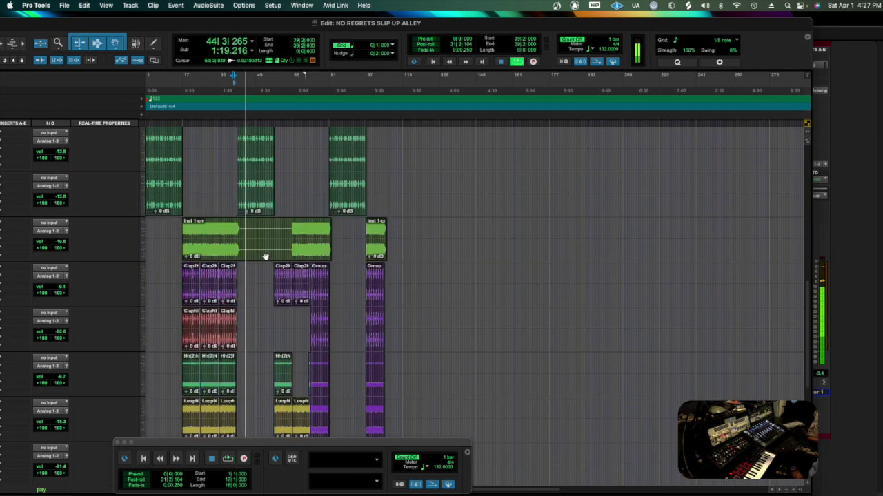
scroll(276, 278, "down", 2)
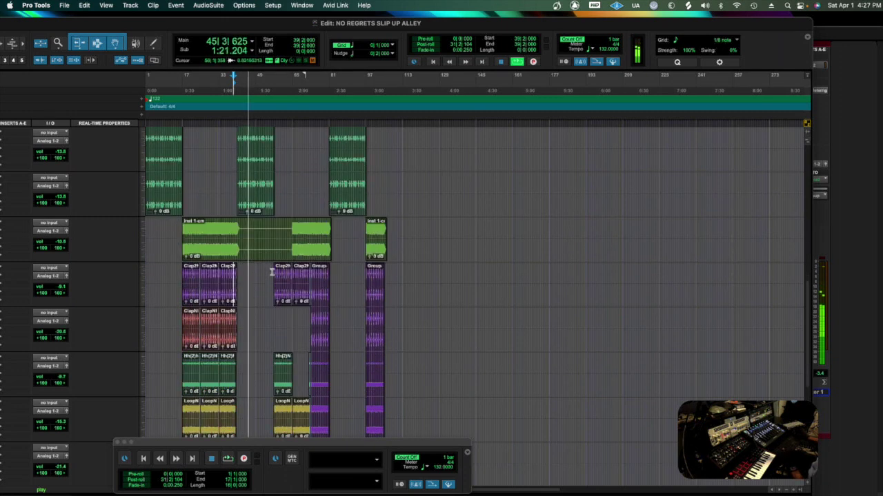
scroll(403, 268, "down", 2)
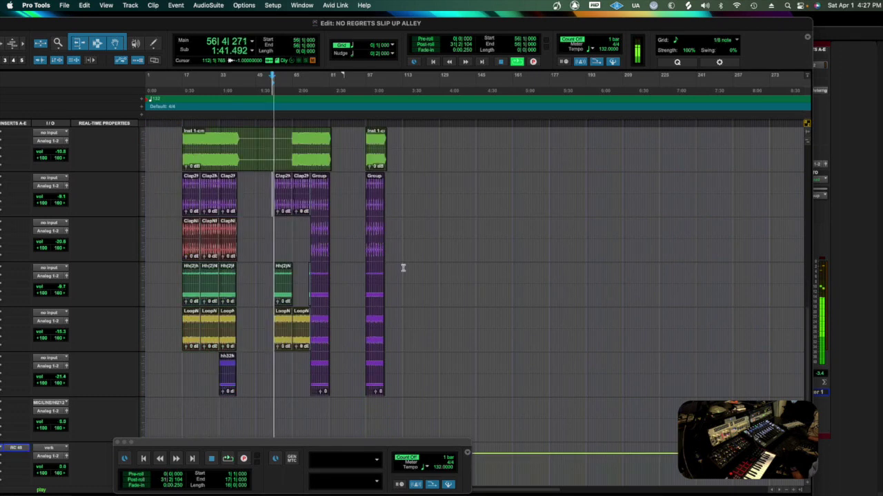
scroll(404, 267, "up", 4)
scroll(404, 268, "right", 1)
scroll(403, 268, "up", 1)
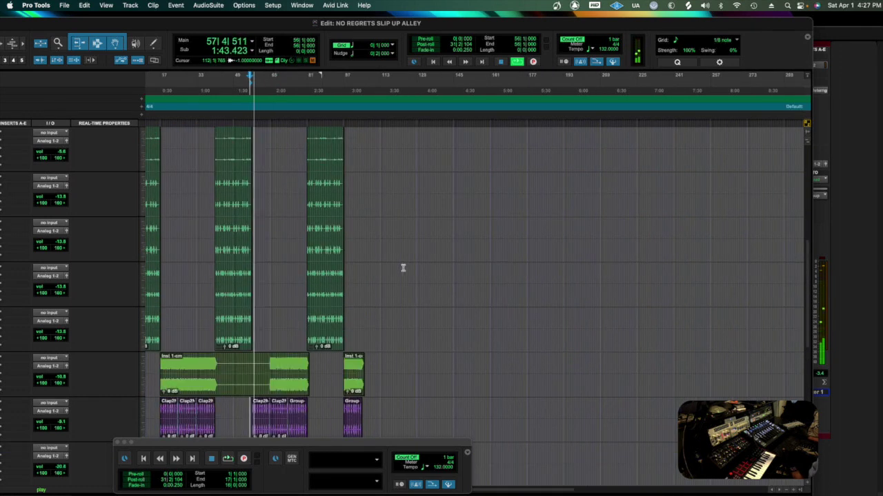
scroll(295, 218, "up", 4)
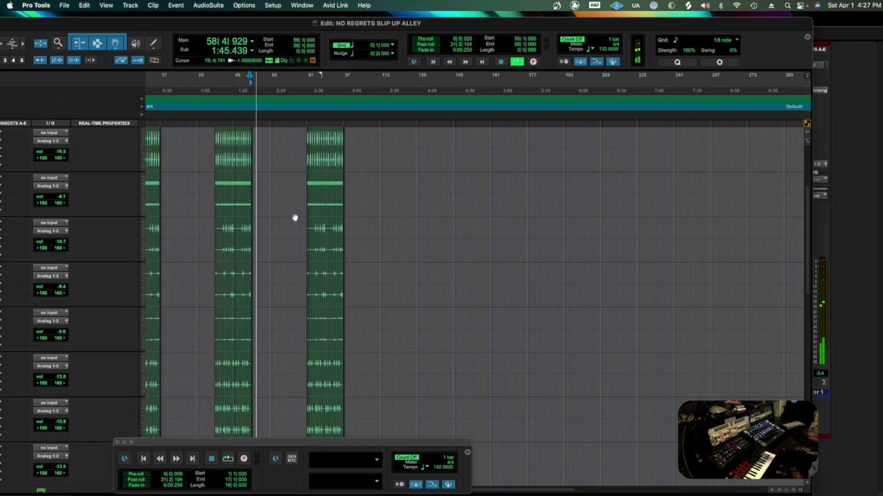
scroll(295, 218, "up", 2)
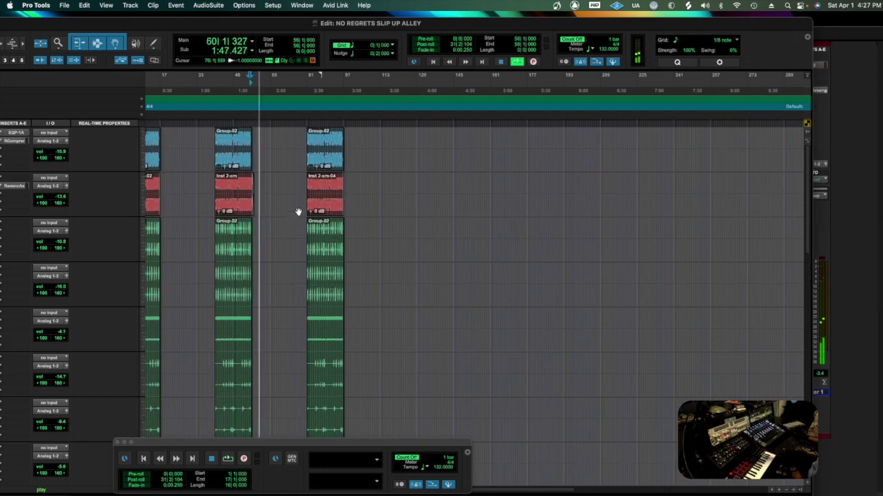
Audition the end of the second SU section from bar 56 beat 3
left_click(22, 44)
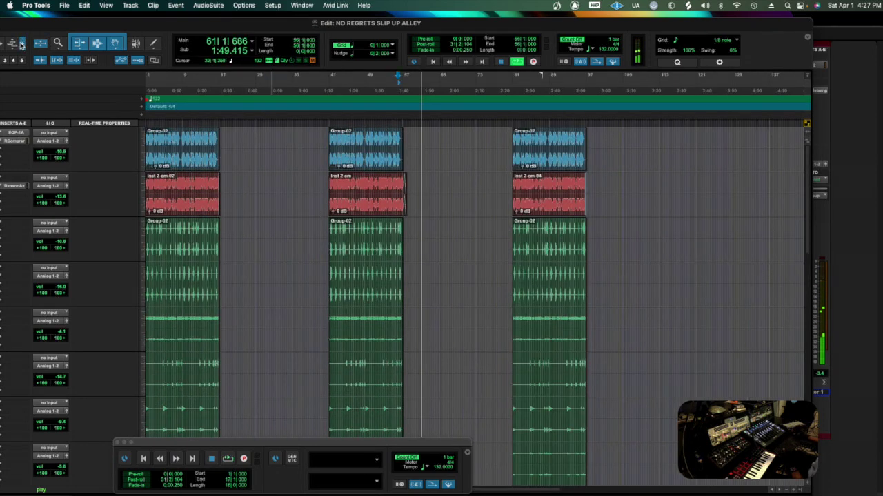
left_click(22, 44)
key("space")
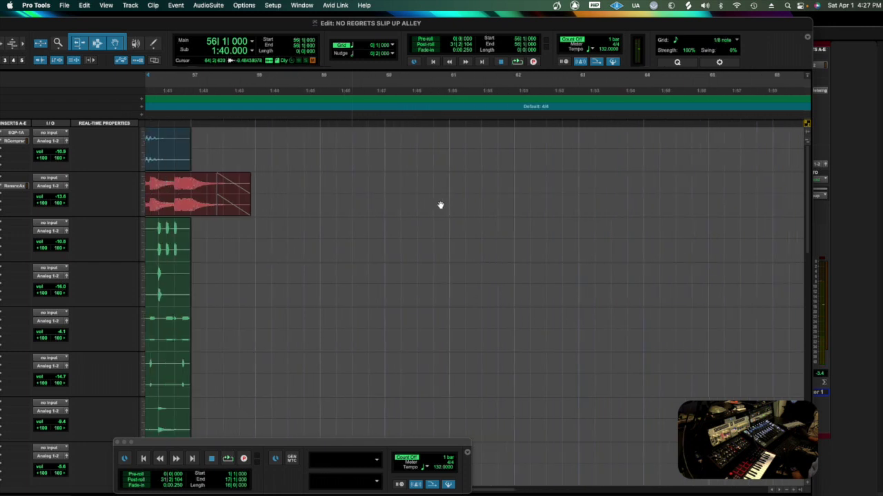
scroll(440, 205, "left", 5)
left_click(453, 182)
key("space")
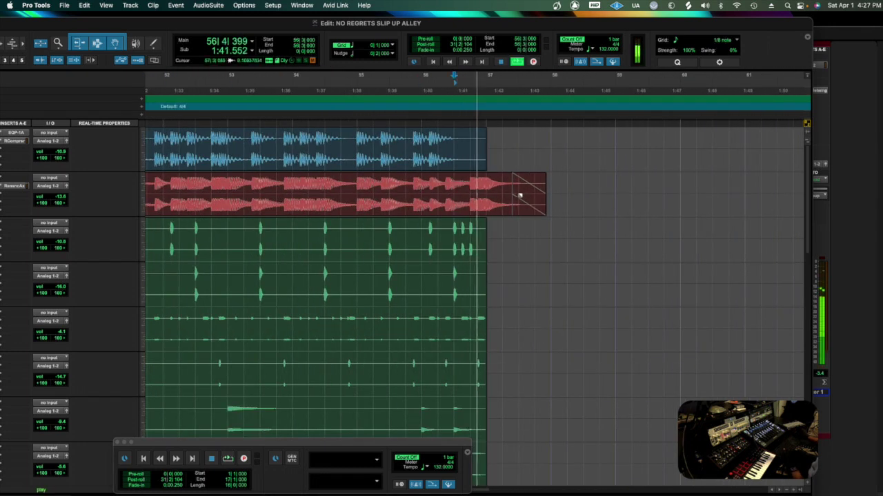
Delete the fade-out on the second Inst 2.cm clip and trim the clip's end back to bar 57 beat 2
left_click(532, 210)
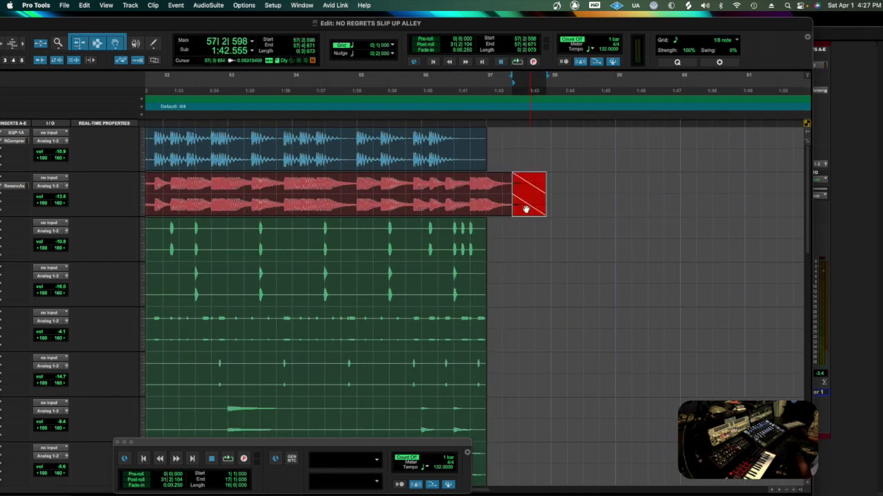
left_click(507, 189)
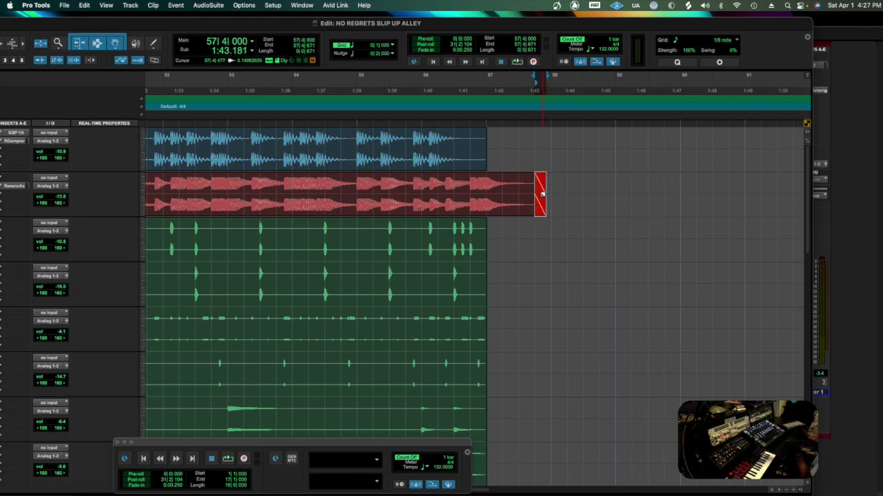
key("Delete")
left_click_drag(543, 197, 501, 214)
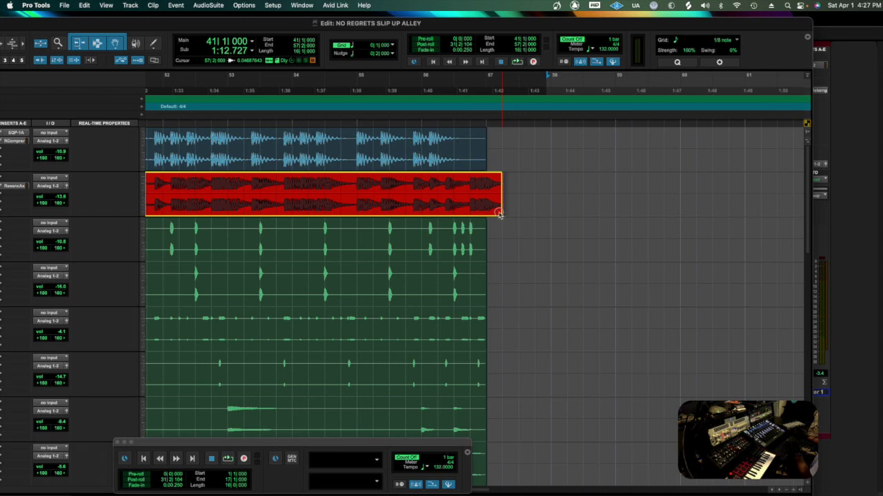
Expose the edit modes by moving the Edit window, switch to Slip mode, and shorten the Inst 2.cm clip to end at 57|1|405
left_click_drag(35, 23, 132, 26)
left_click(38, 57)
left_click_drag(604, 196, 589, 197)
key("BackSpace")
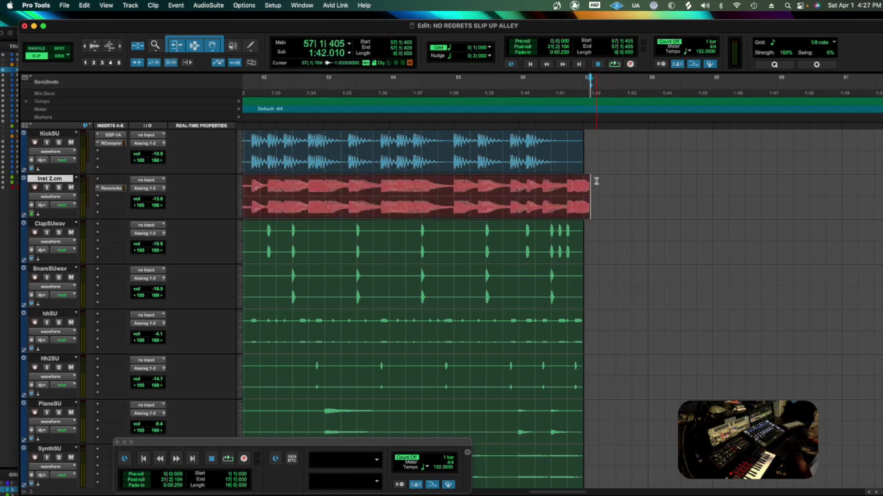
Fade out the Inst 2.cm clip's end from 56|4|262 to 57|1|405 and audition it from 56|1|797
left_click_drag(586, 179, 570, 190)
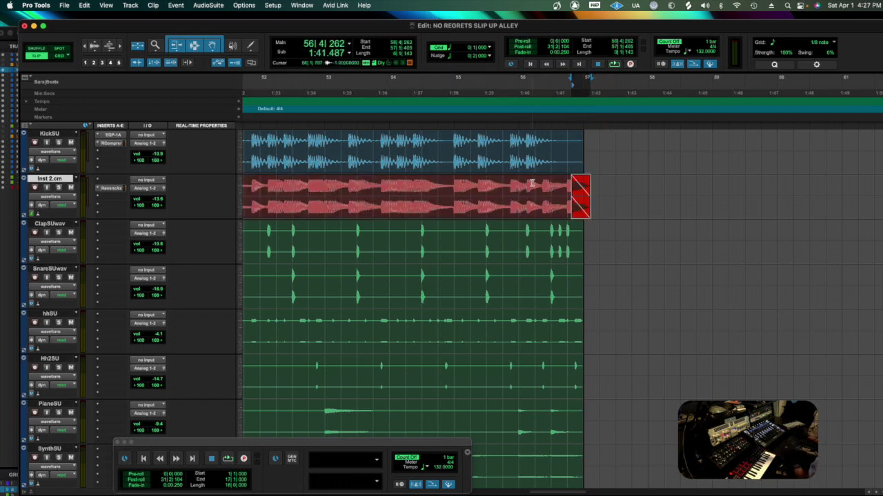
key("space")
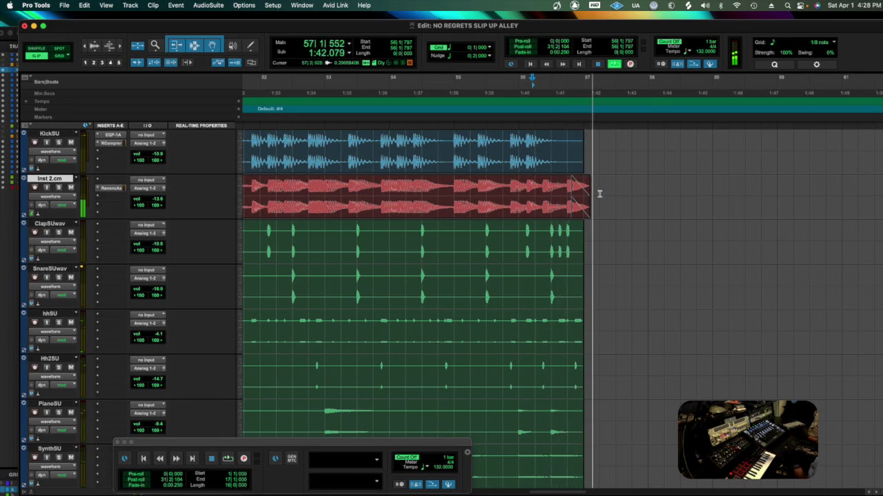
key("space")
Show the whole second SU section and try Shuffle mode before returning to Slip mode
double_click(83, 47)
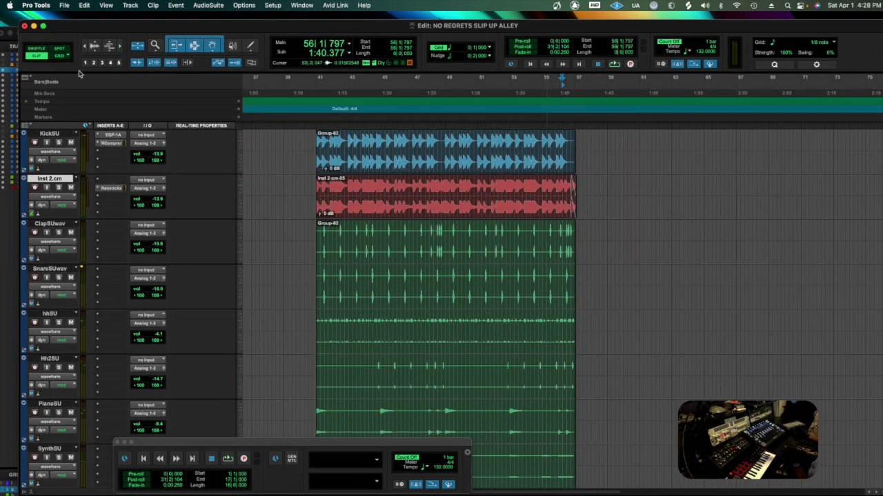
left_click(35, 49)
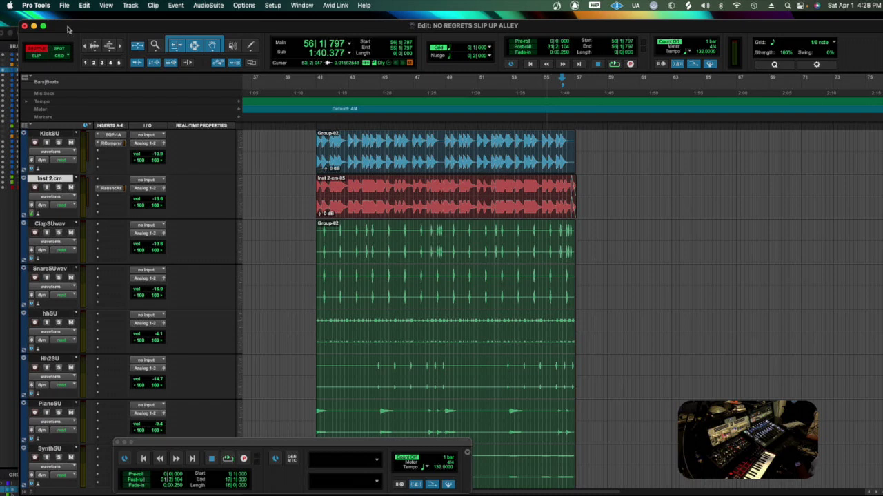
left_click(36, 57)
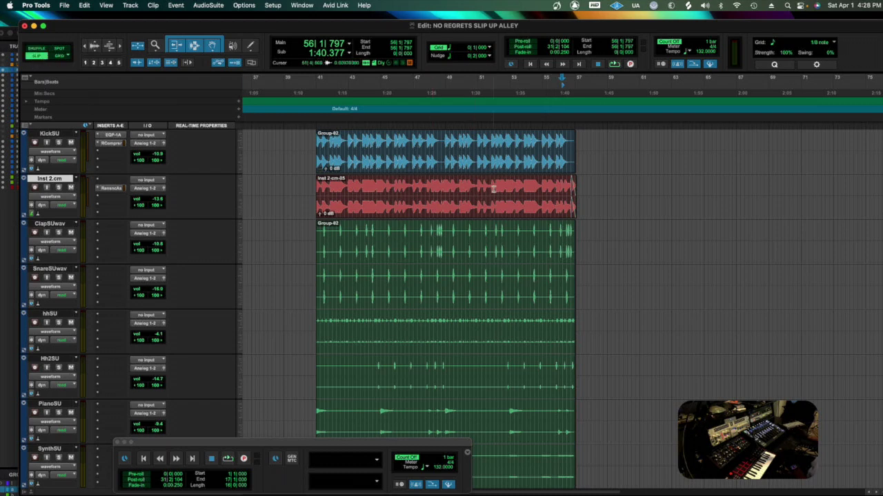
Select a short range of Inst 2.cm near bar 51 in Slip mode, switch to Grid mode, and place the cursor at bar 55 beat 4
mouse_move(493, 188)
left_mouse_down()
mouse_move(538, 190)
mouse_move(414, 195)
mouse_move(507, 197)
mouse_move(459, 196)
mouse_move(484, 196)
left_mouse_up()
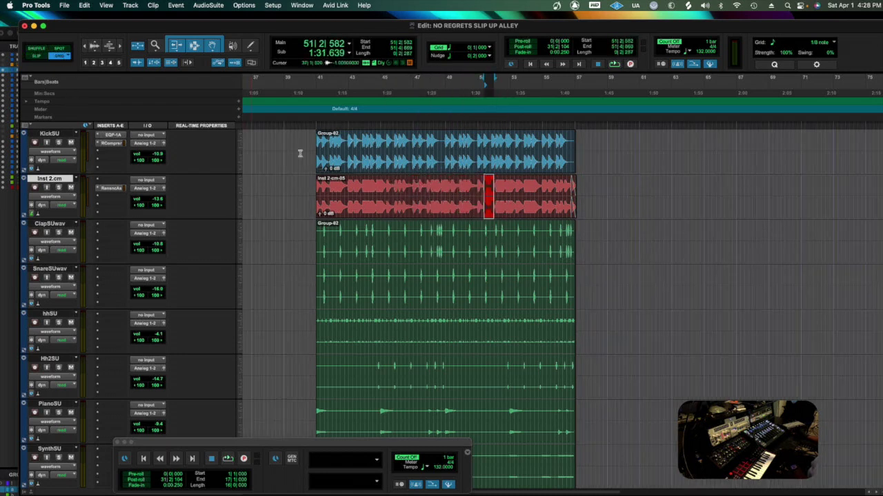
left_click_drag(380, 182, 445, 183)
left_click(631, 190)
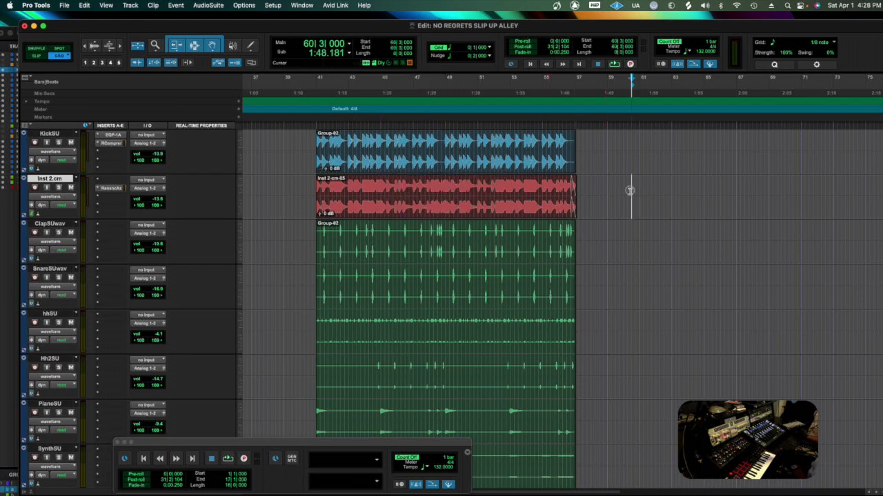
left_click_drag(559, 191, 564, 192)
left_click_drag(618, 194, 615, 194)
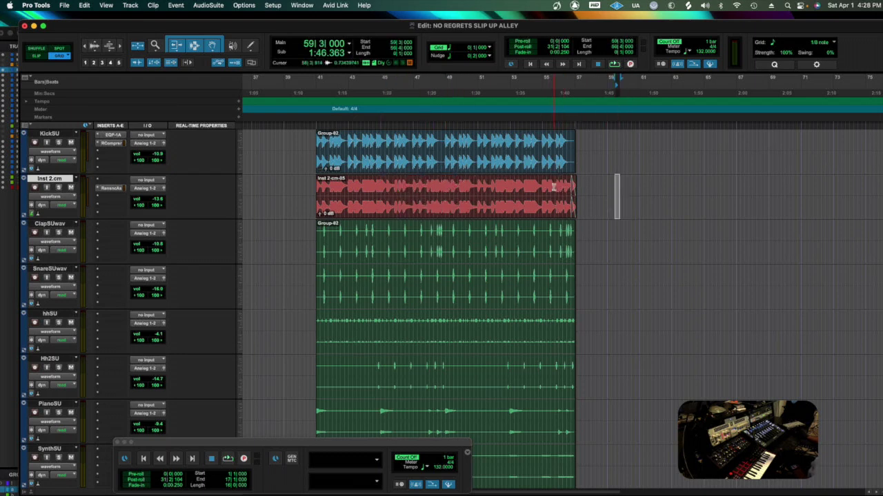
left_click(553, 188)
scroll(553, 194, "right", 2)
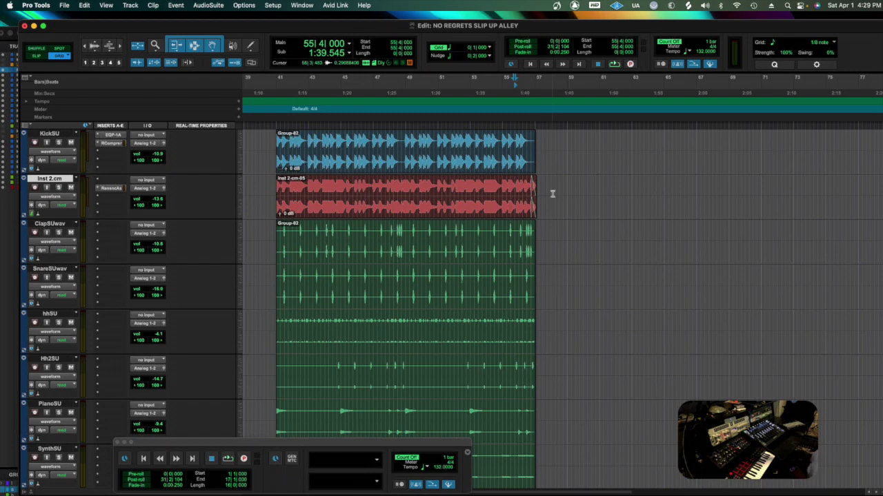
Bring the NR tracks into view and reposition the Edit window to show both its edit modes and its far edge
scroll(552, 194, "down", 5)
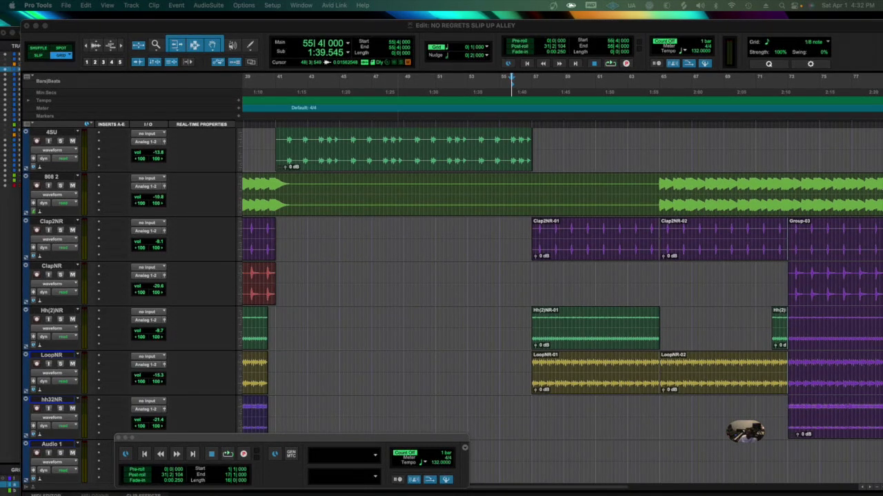
left_click(240, 28)
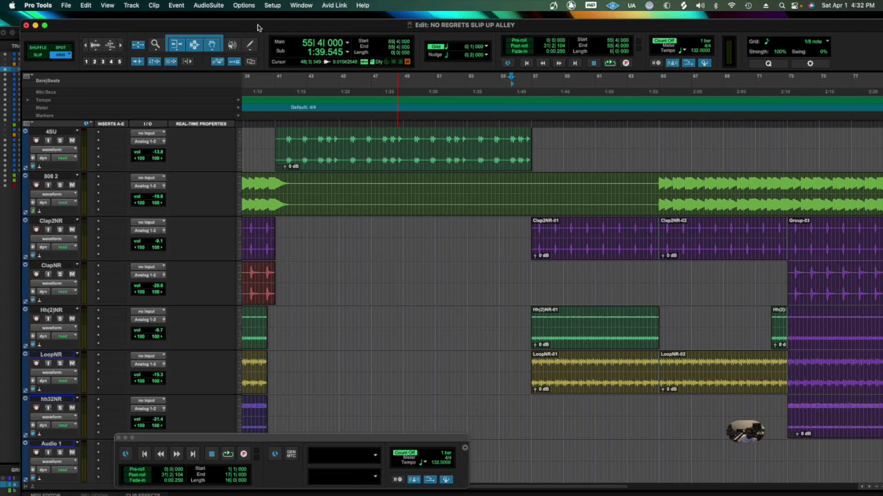
left_click_drag(258, 28, 235, 25)
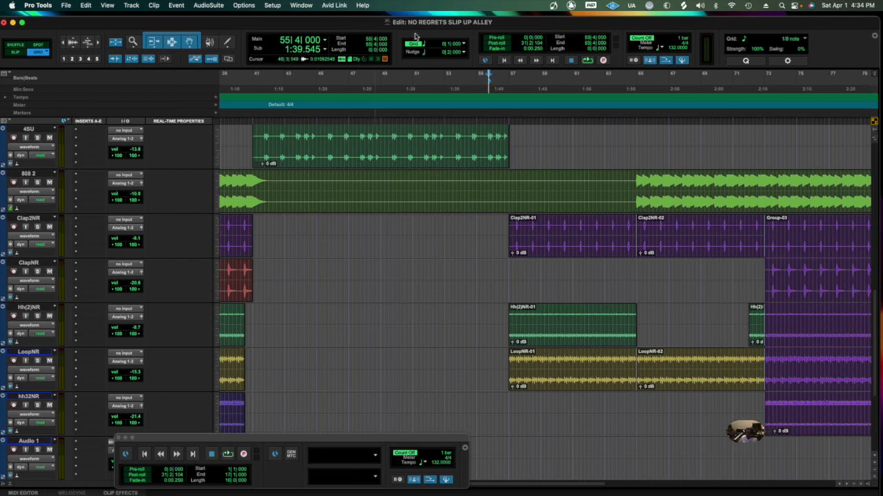
Examine the full song's NR clips along with the aux tracks and the Master 1 volume automation
left_click(61, 43)
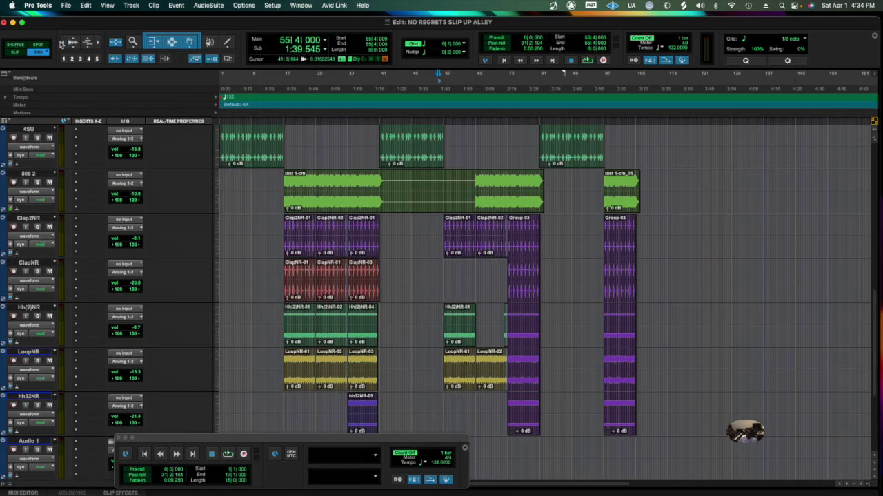
scroll(375, 232, "down", 5)
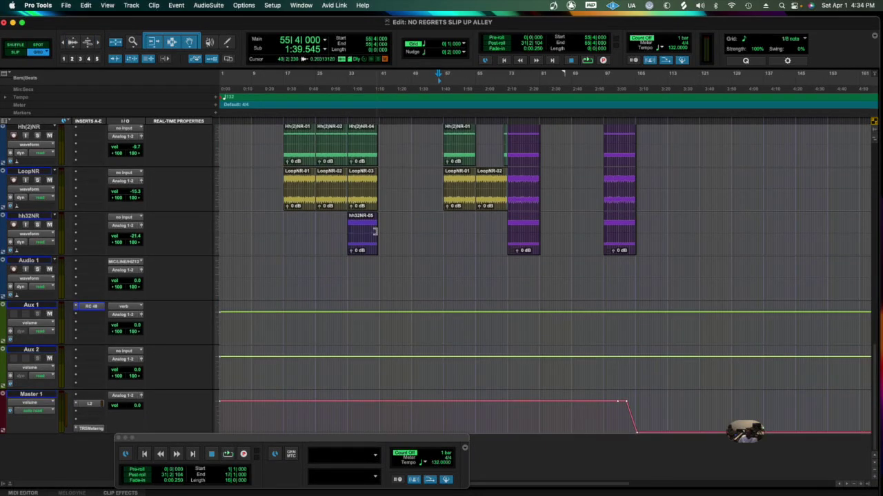
scroll(375, 232, "up", 4)
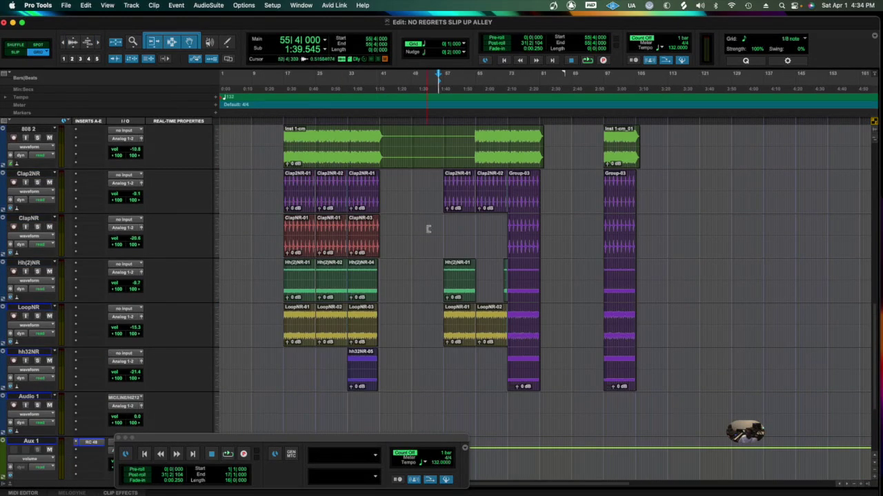
scroll(427, 228, "down", 4)
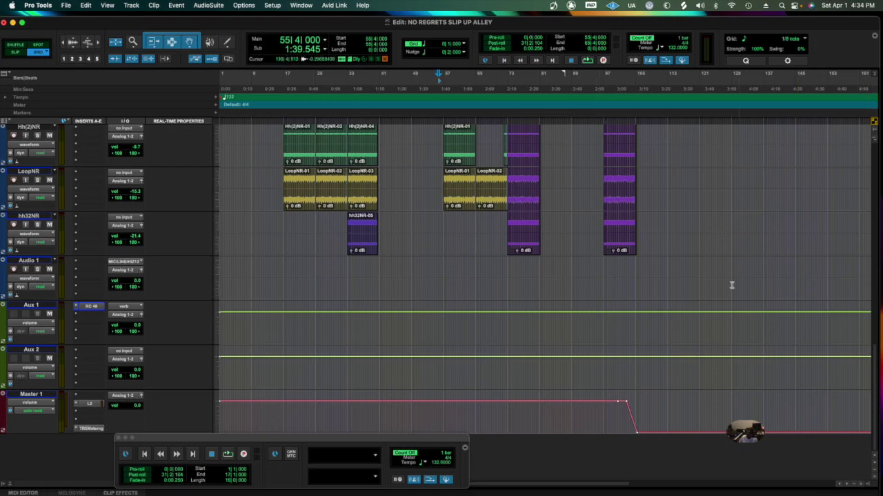
scroll(579, 268, "up", 3)
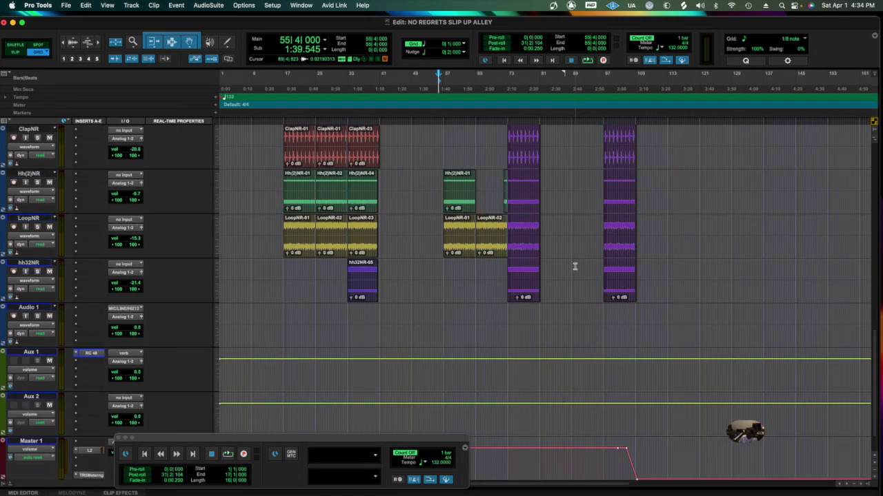
scroll(575, 266, "up", 5)
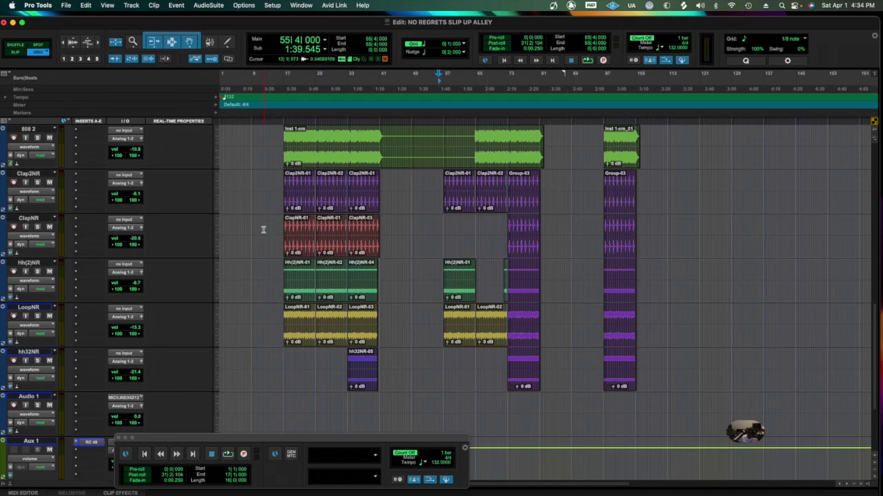
Play the song from bar 1 and set all tracks to mini height to show the whole arrangement in the Edit window
key("space")
scroll(325, 231, "up", 12)
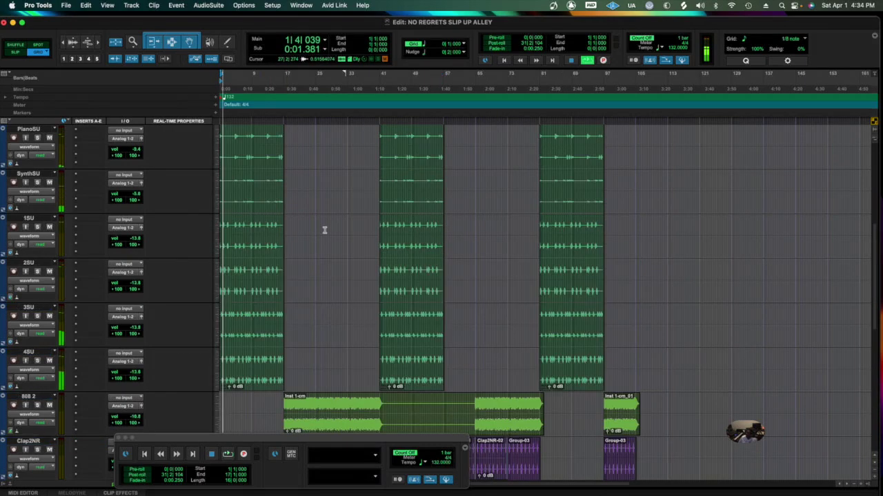
scroll(324, 230, "down", 15)
scroll(324, 230, "down", 4)
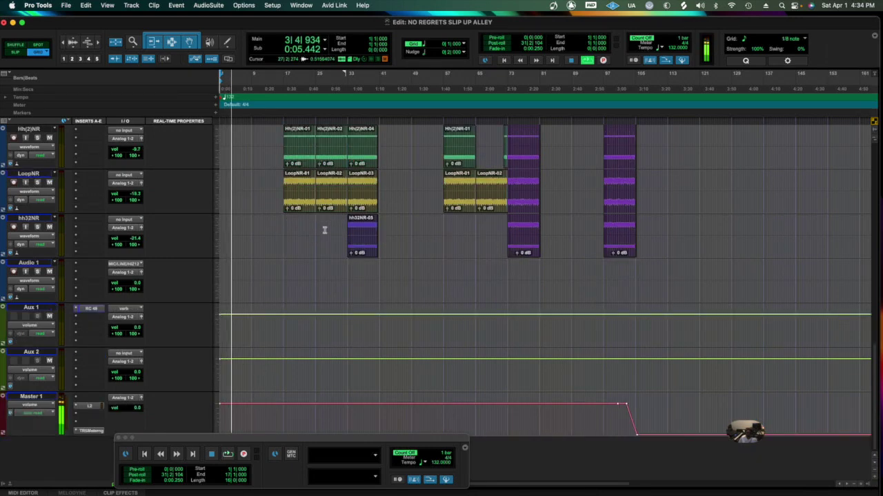
left_click(217, 235, "alt")
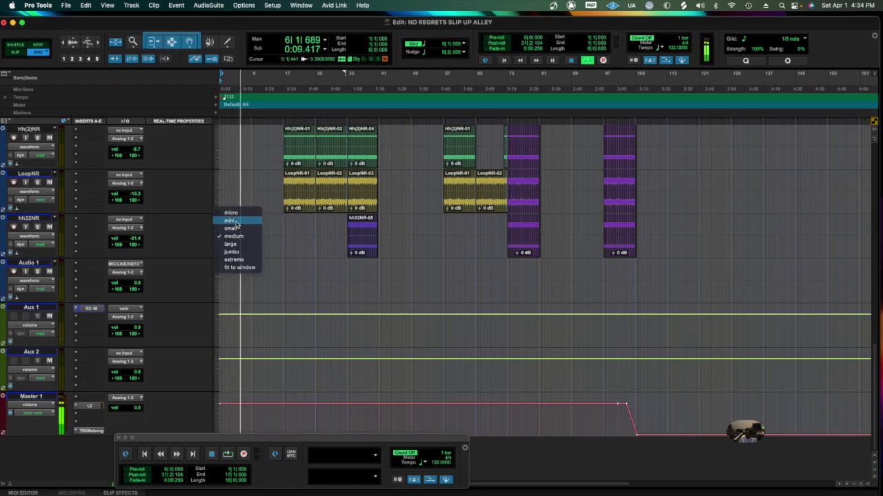
left_click(232, 220)
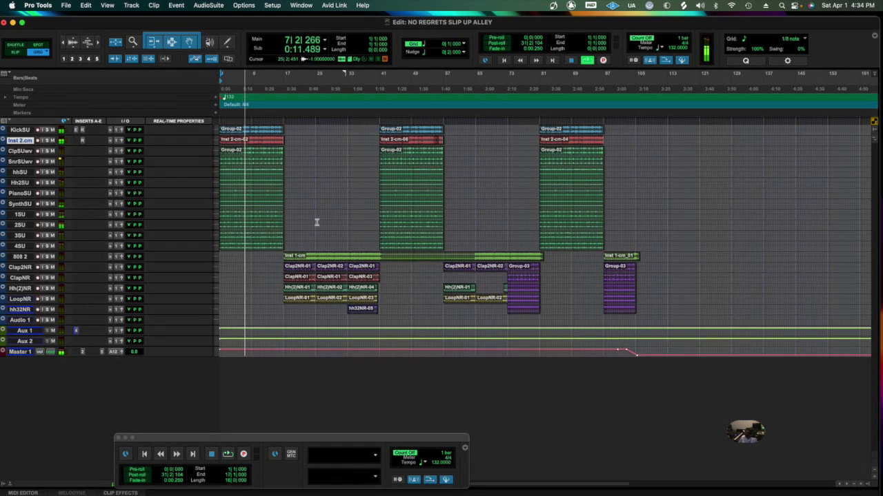
scroll(316, 222, "right", 5)
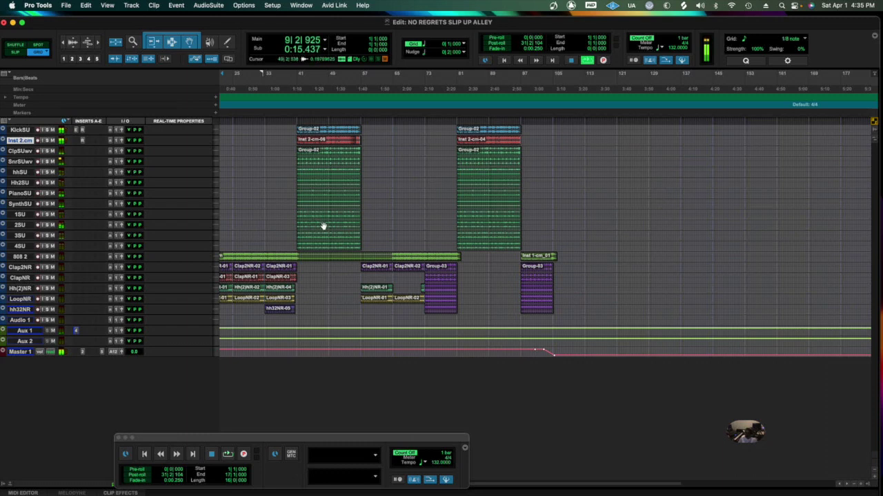
scroll(322, 224, "left", 6)
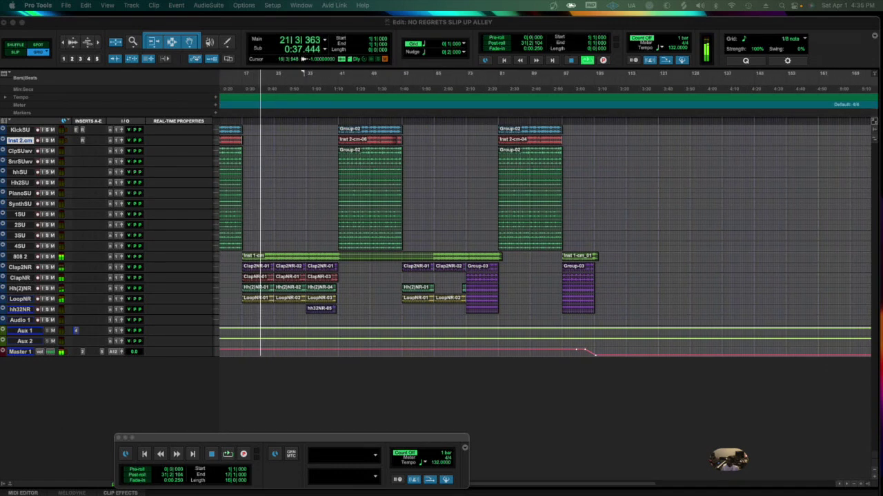
Raise the Transport window and open Master 1's TR5 Metering plug-in from the Mix window, placing its meters over the mixer
left_click_drag(221, 439, 222, 350)
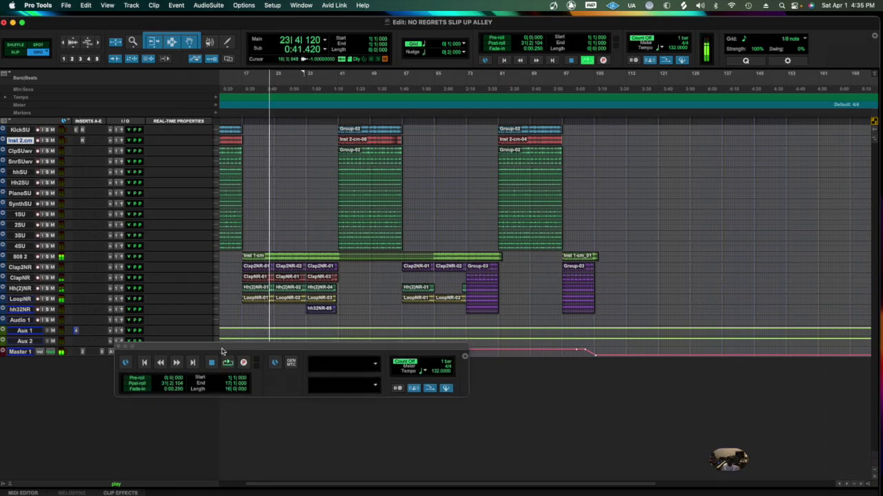
key("super+equal")
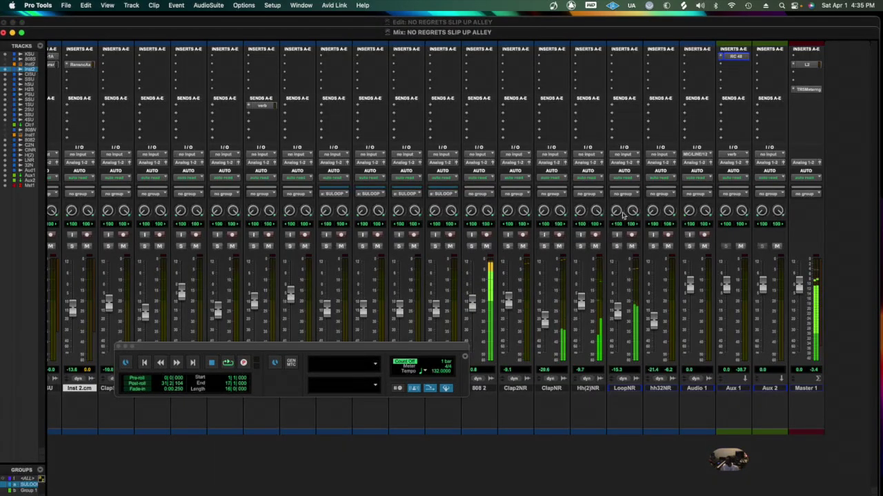
left_click(808, 90)
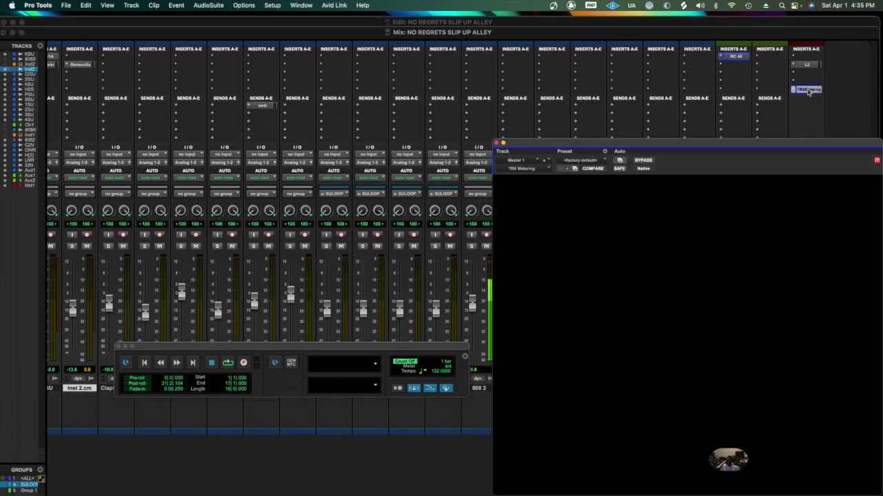
left_click_drag(614, 144, 255, 144)
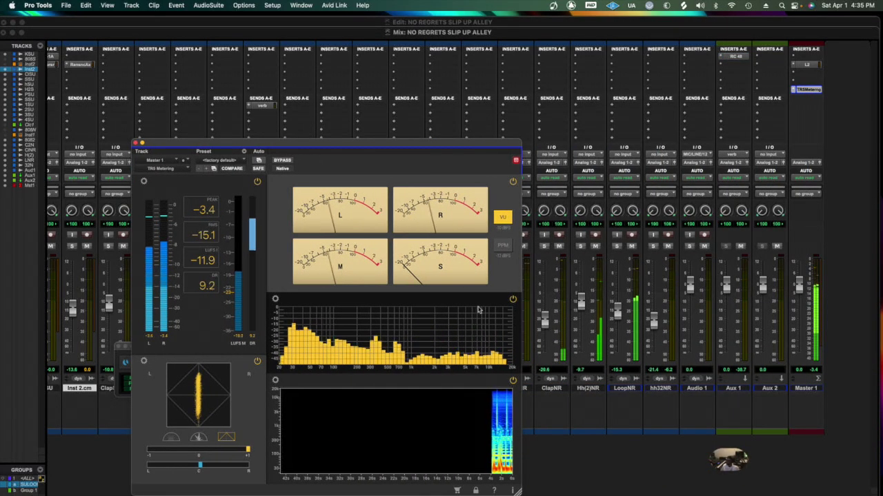
left_click_drag(271, 145, 357, 225)
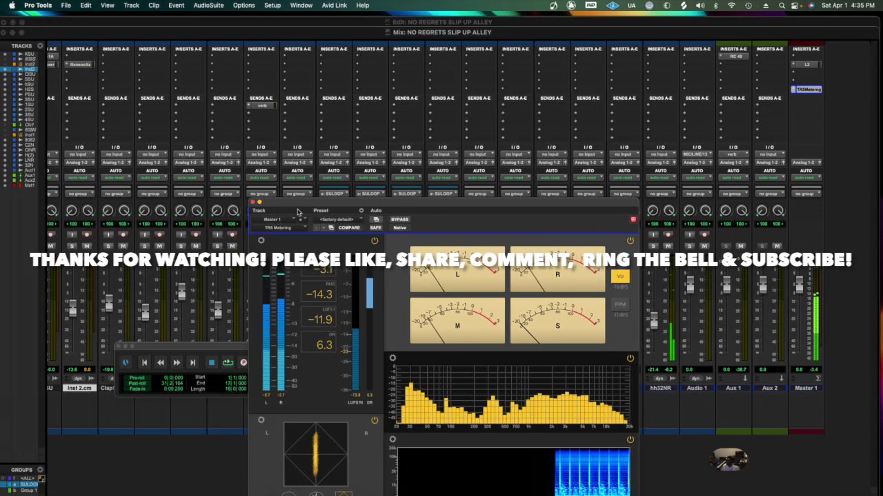
left_click_drag(314, 204, 494, 179)
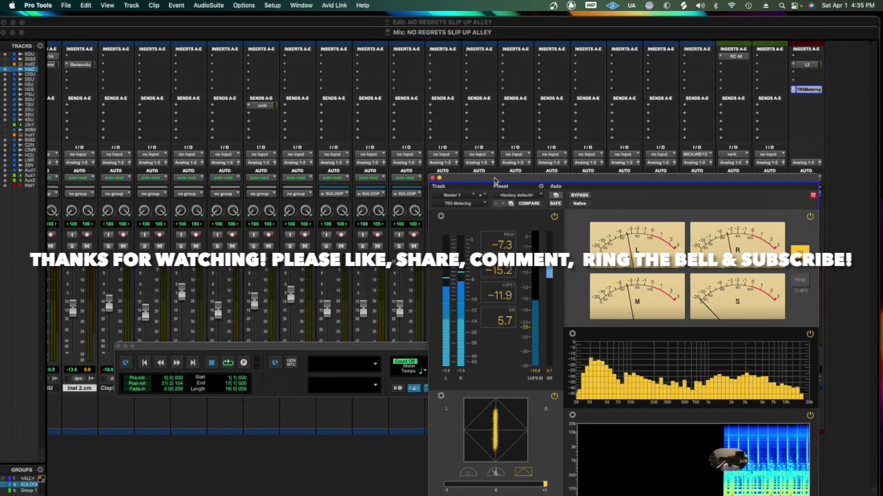
Return to the Edit window, monitor the song's levels in TR5 Metering, then stop playback and bring the whole meter into view
key("super+equal")
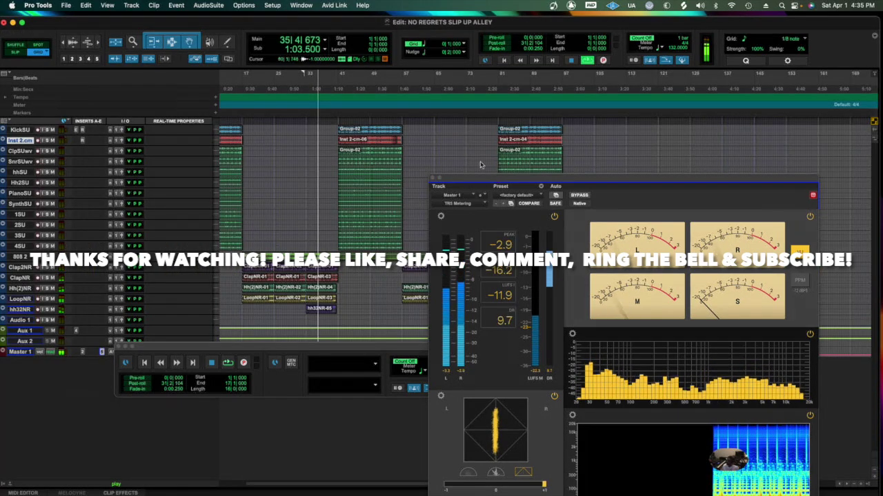
left_click_drag(463, 178, 485, 155)
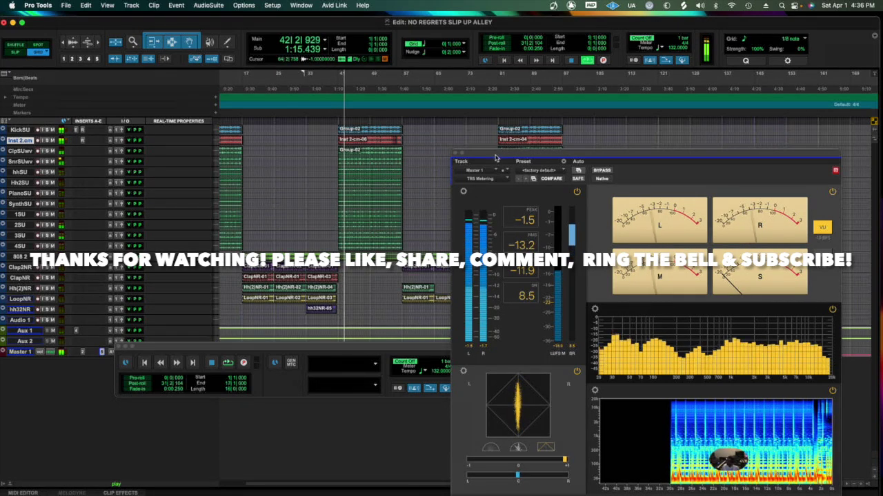
left_click_drag(495, 155, 394, 154)
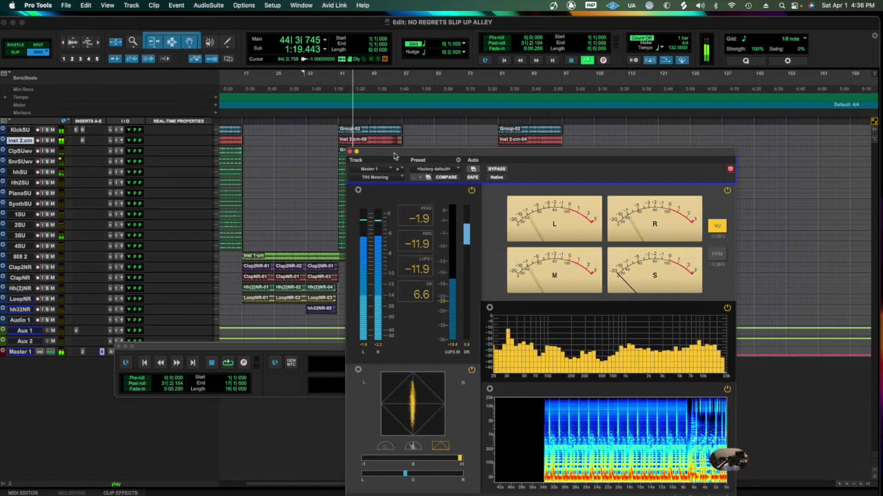
key("space")
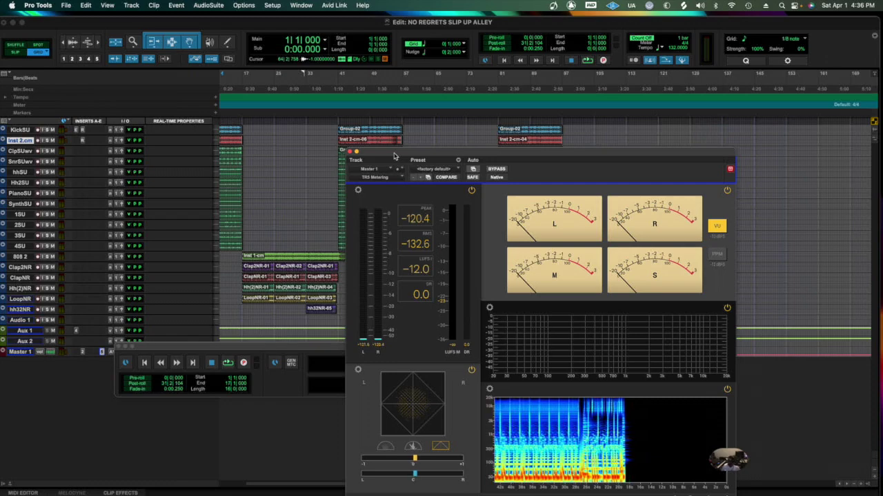
left_click_drag(395, 156, 326, 121)
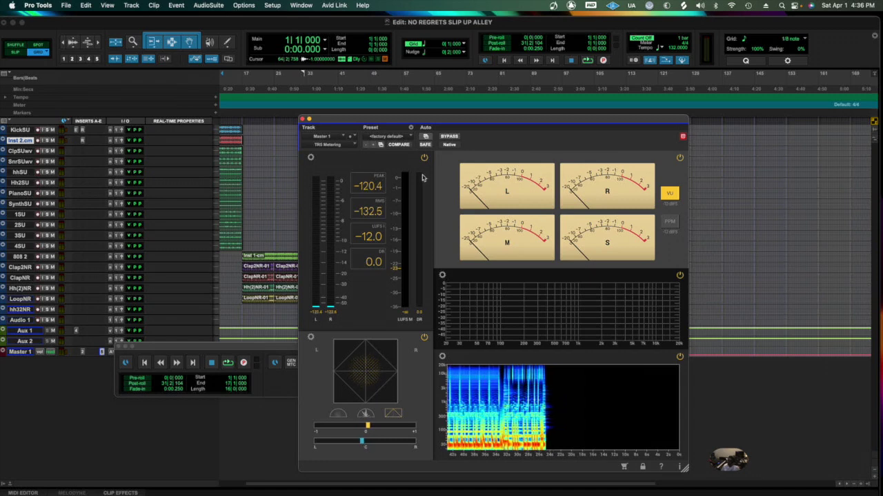
left_click_drag(343, 119, 320, 113)
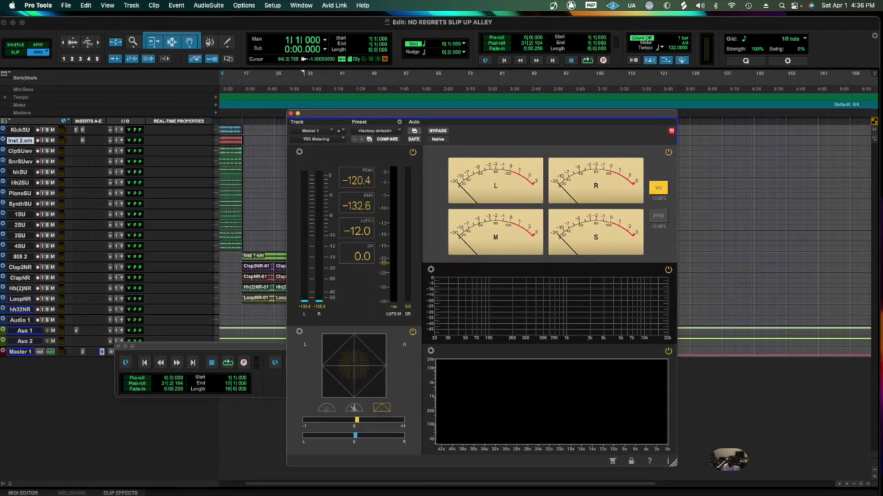